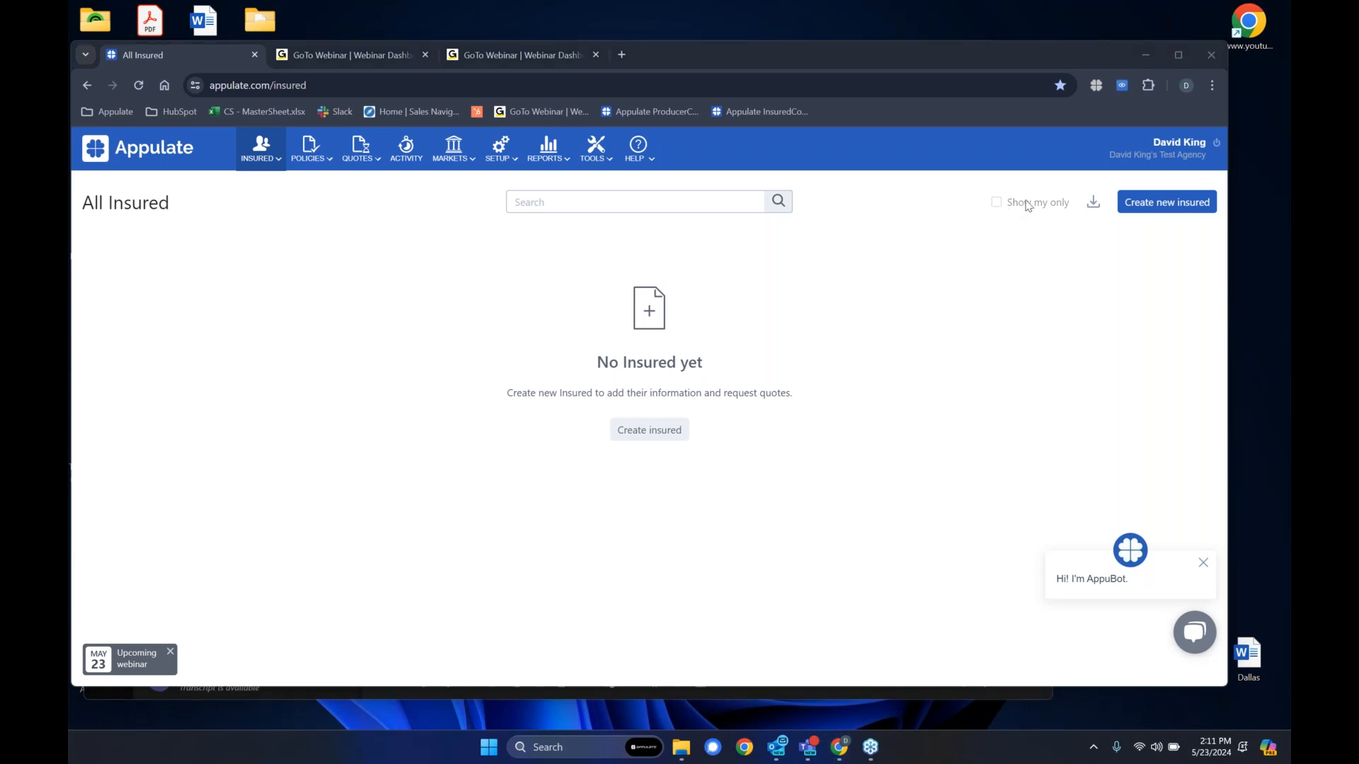
- Close the two GoTo Webinar tabs and move the browser window up to the screen's upper edge
click(429, 52)
click(429, 52)
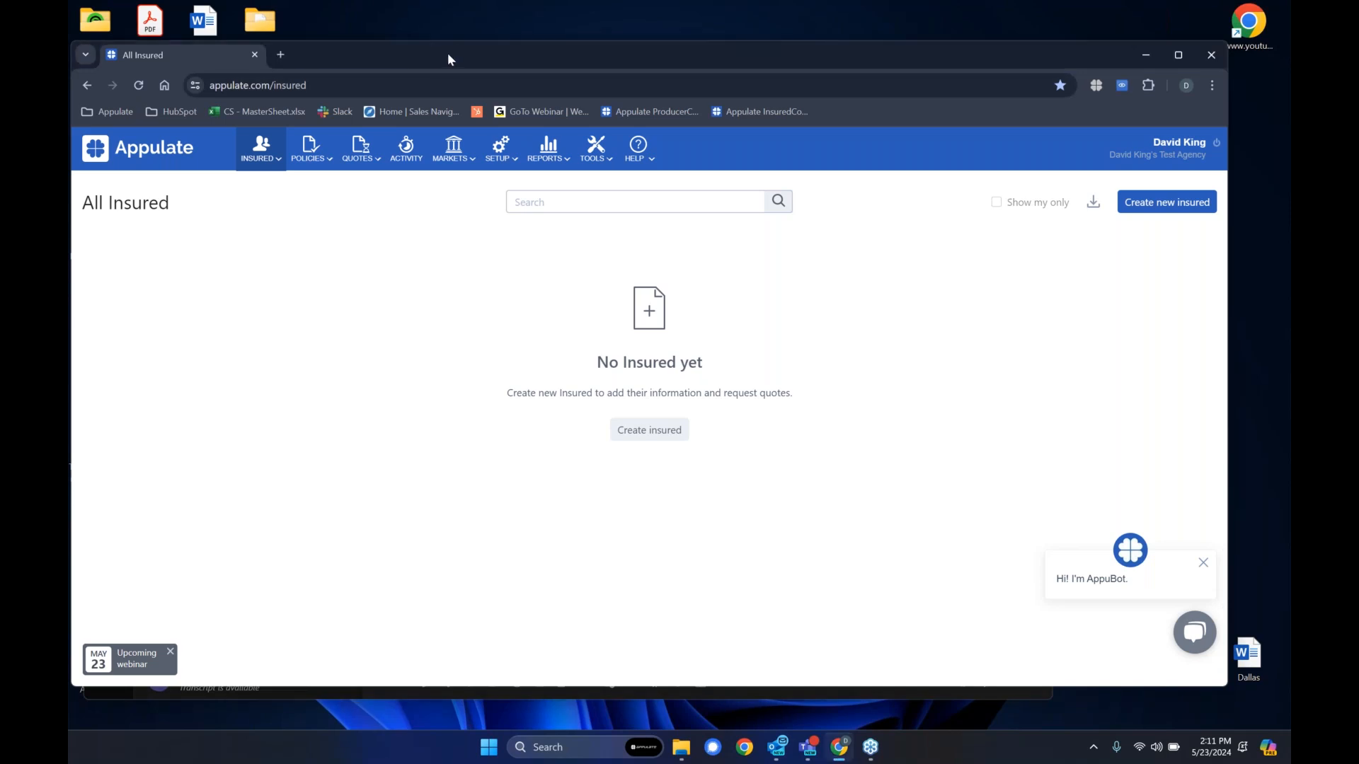
drag(453, 53, 448, 16)
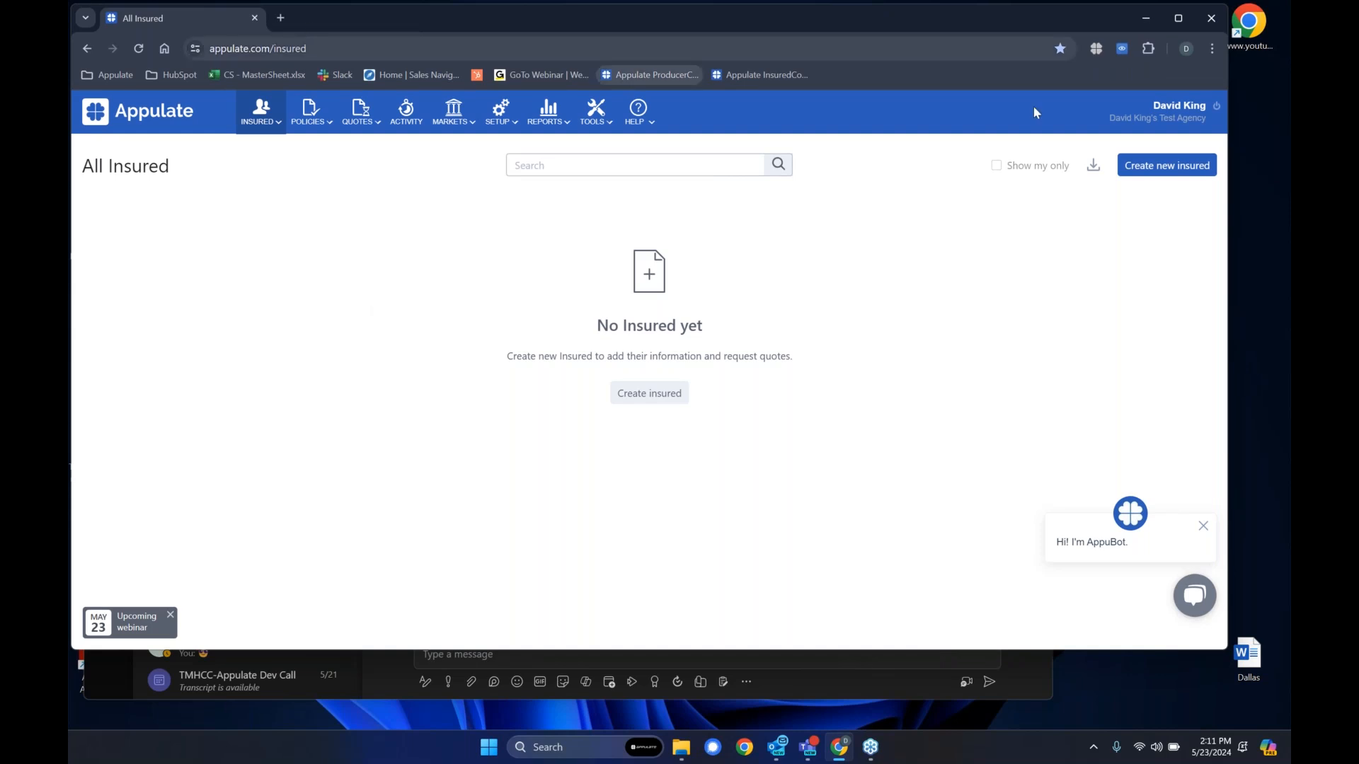
- Sign out of the agency account and open the agency sign-up form by way of the public home page
click(1216, 105)
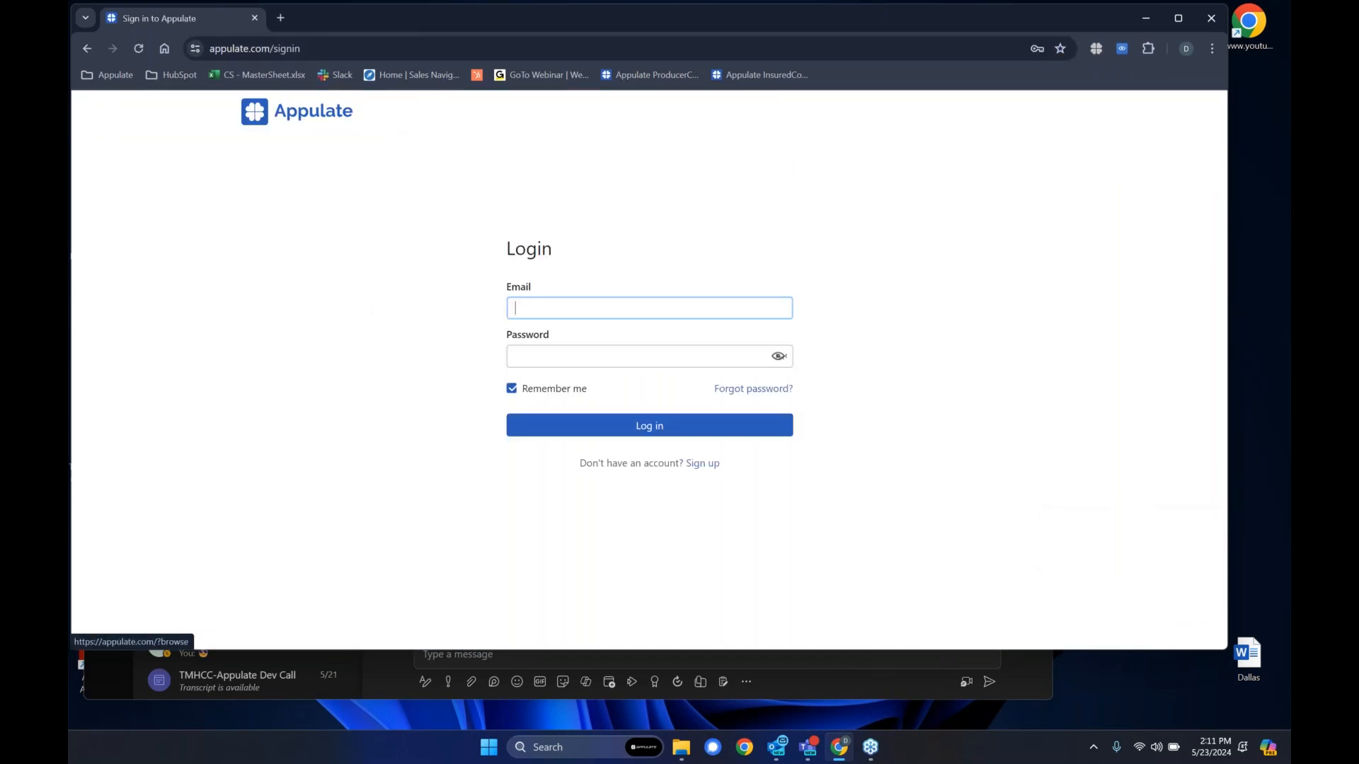
click(272, 114)
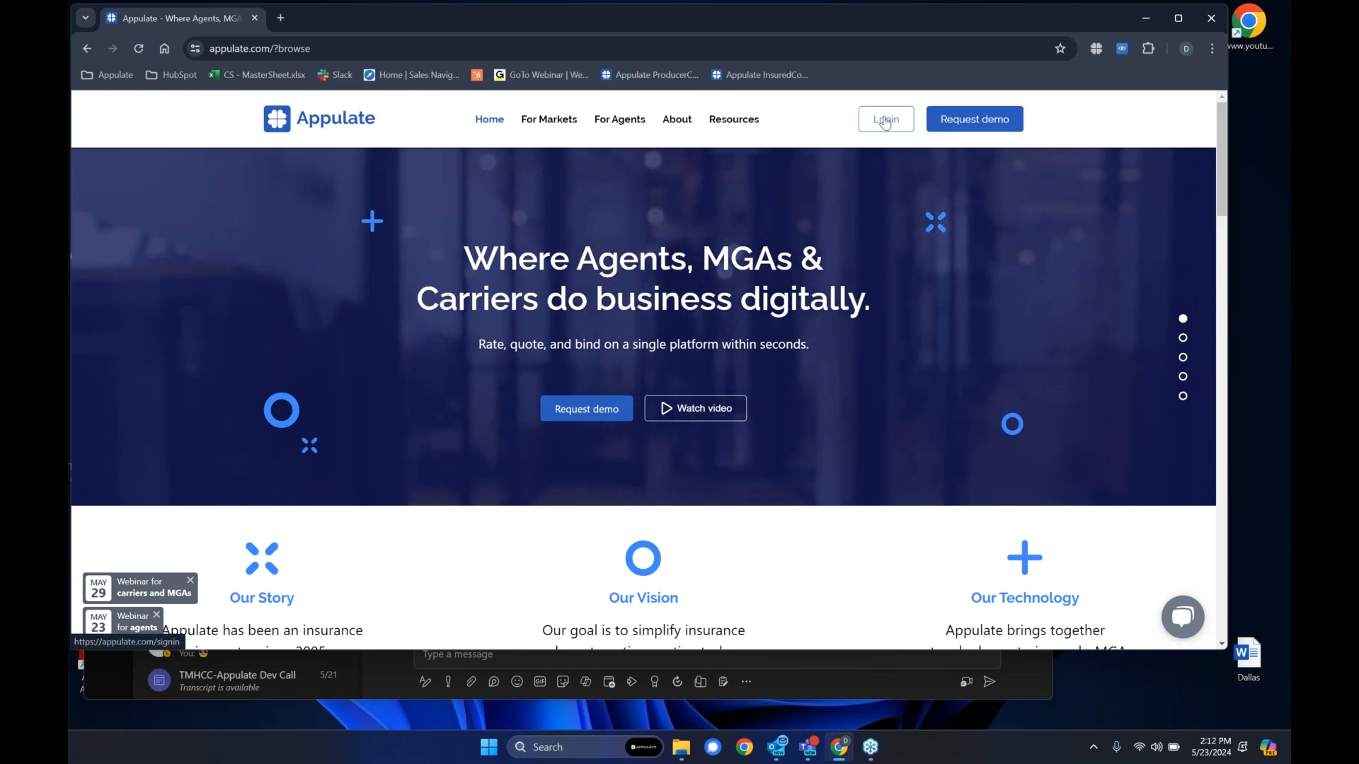
click(885, 122)
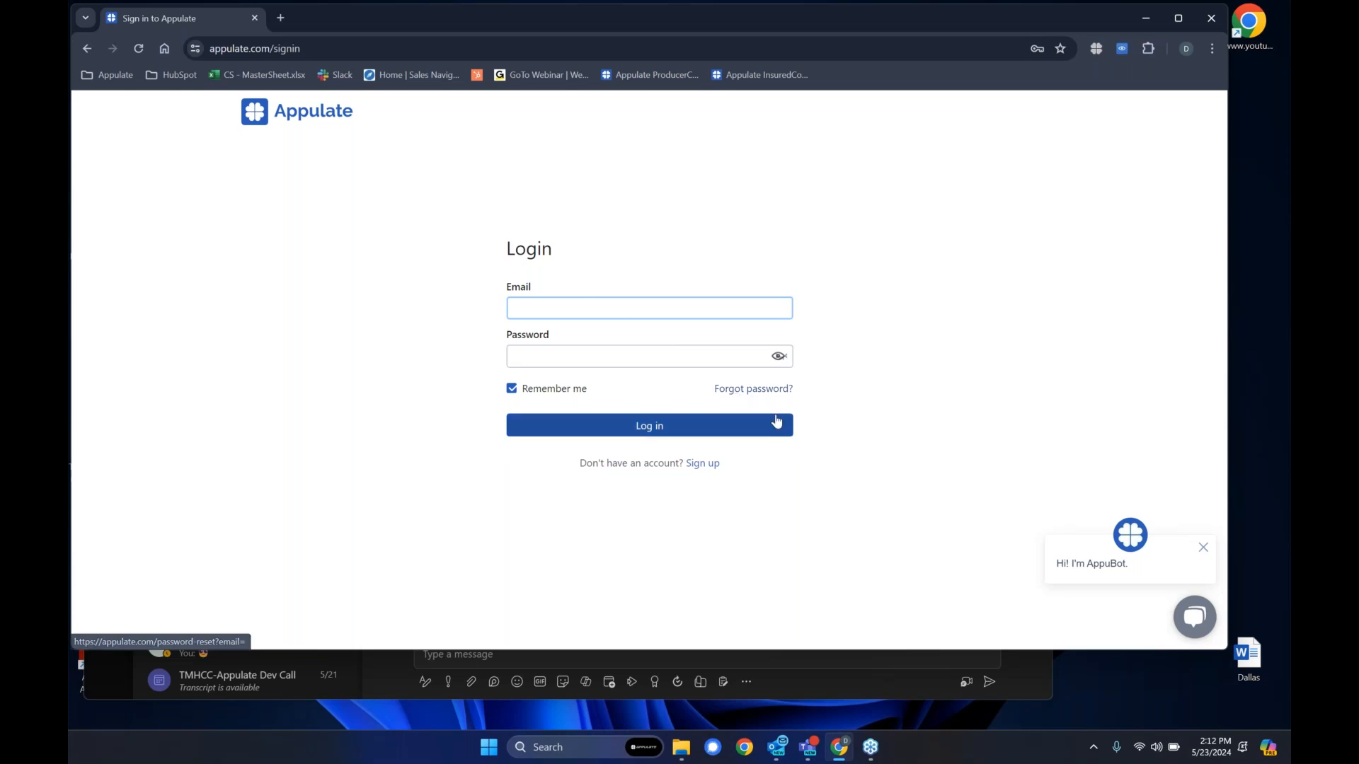
click(710, 466)
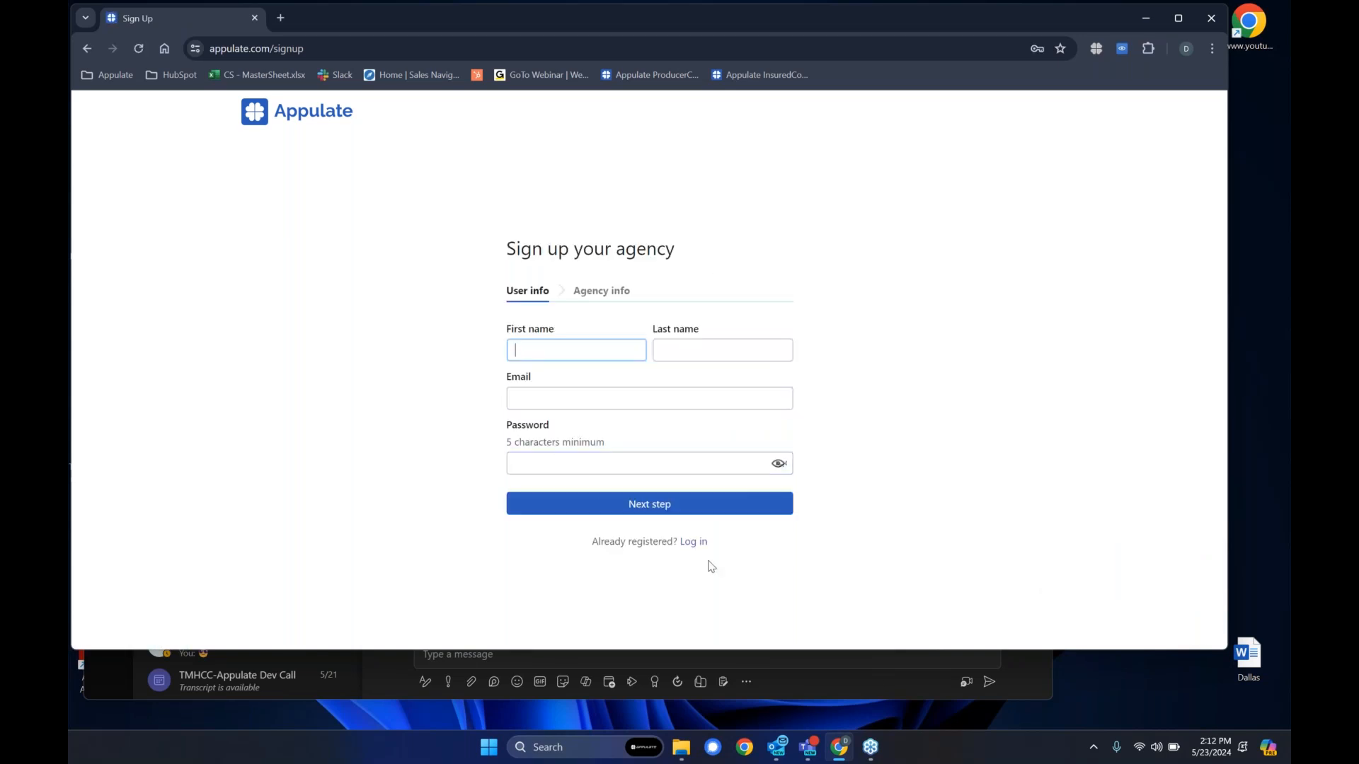
- Return to the login page and log in with the saved account credentials, entering the Windows Security PIN
click(692, 543)
click(571, 312)
click(603, 342)
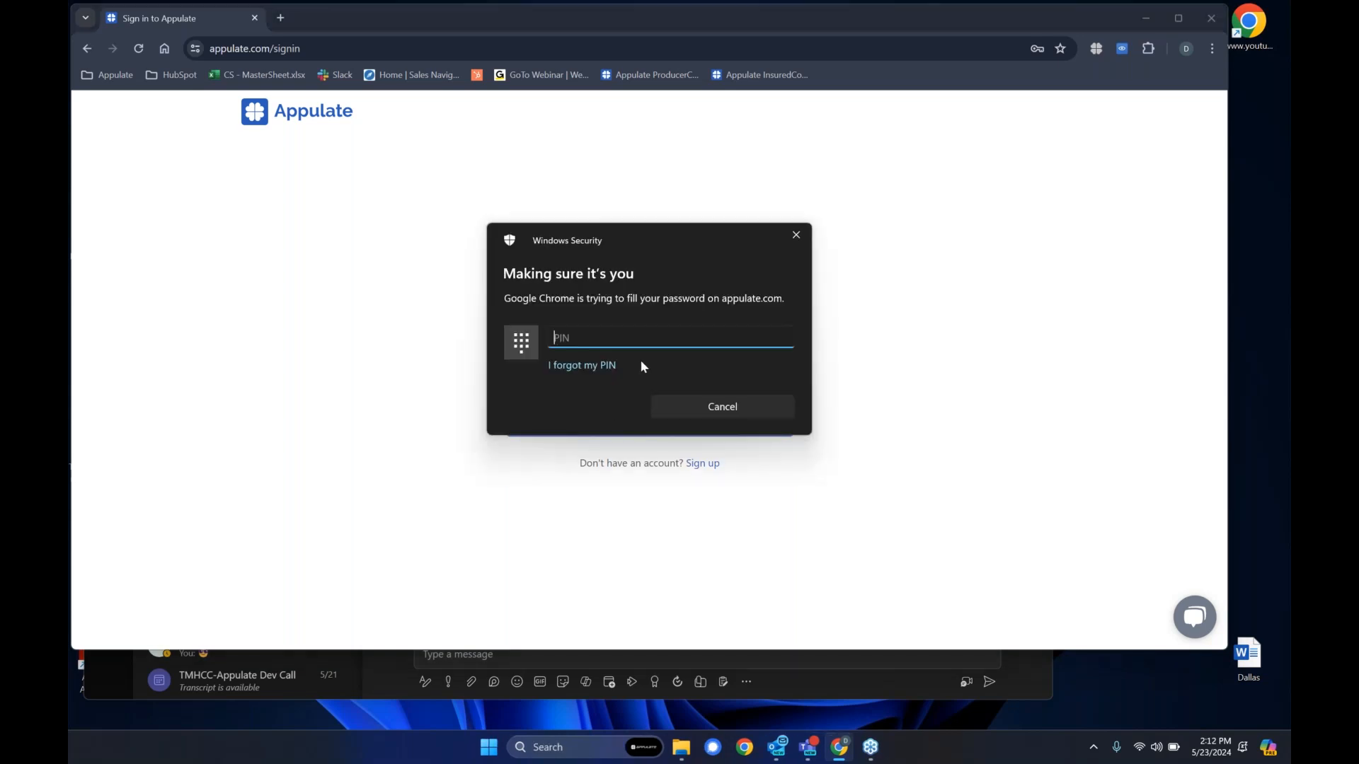
text(••••)
click(647, 428)
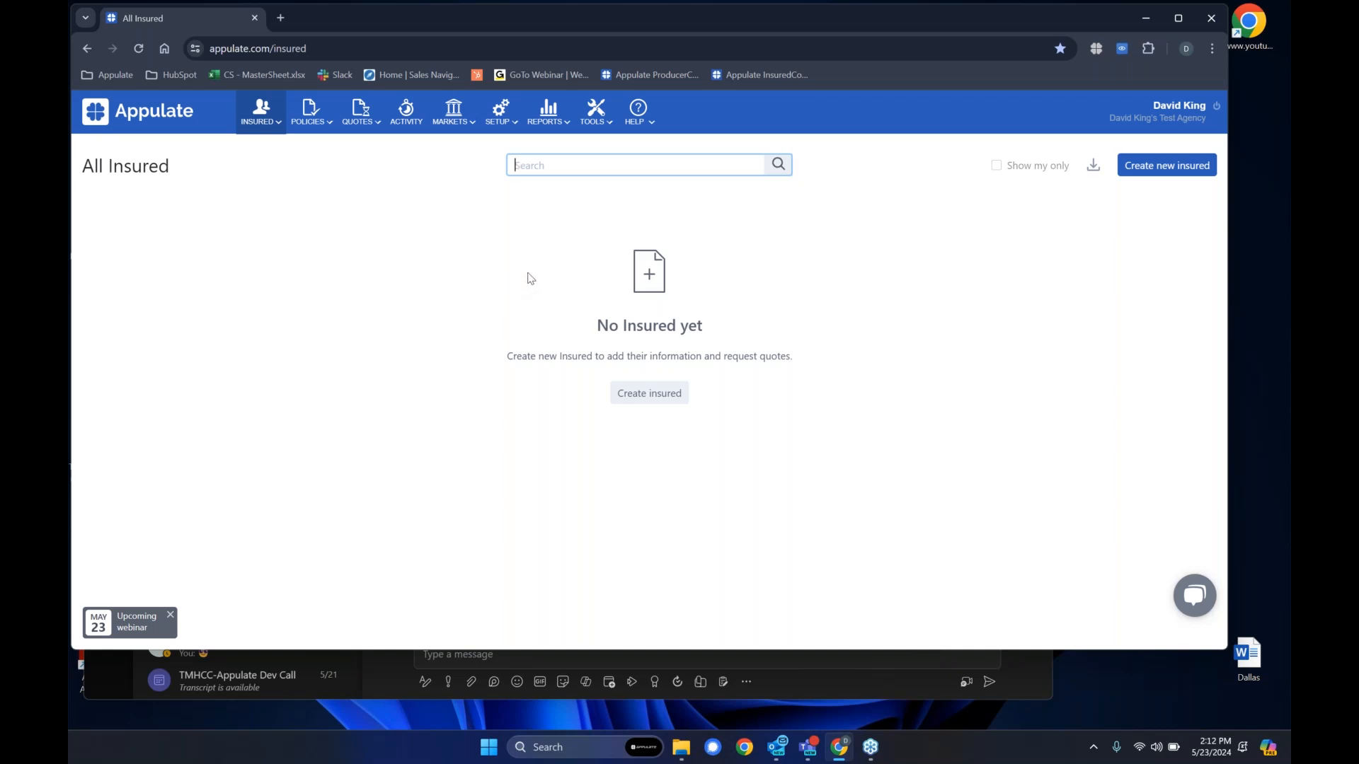
- Open the Appulate Uplink tool page and examine its system requirements and driver download options
mouse_move(632, 108)
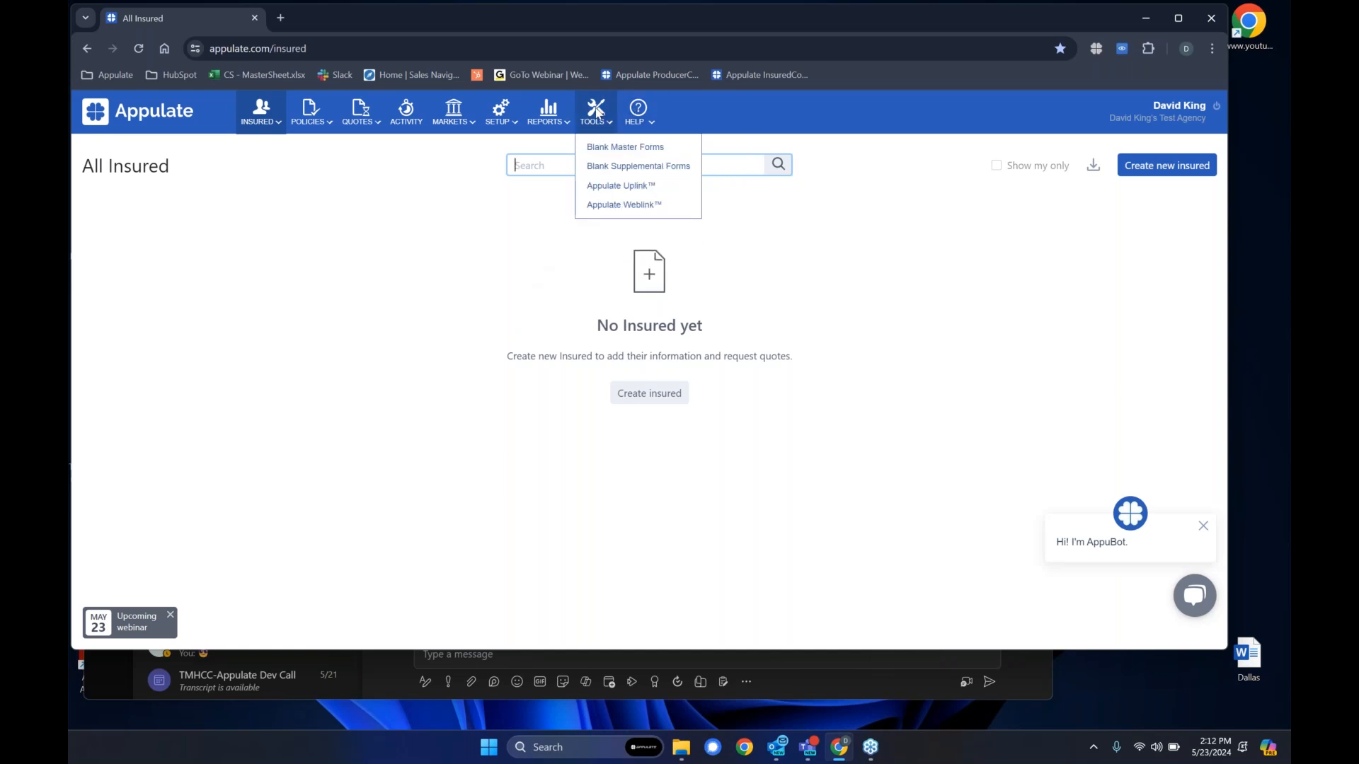
click(641, 188)
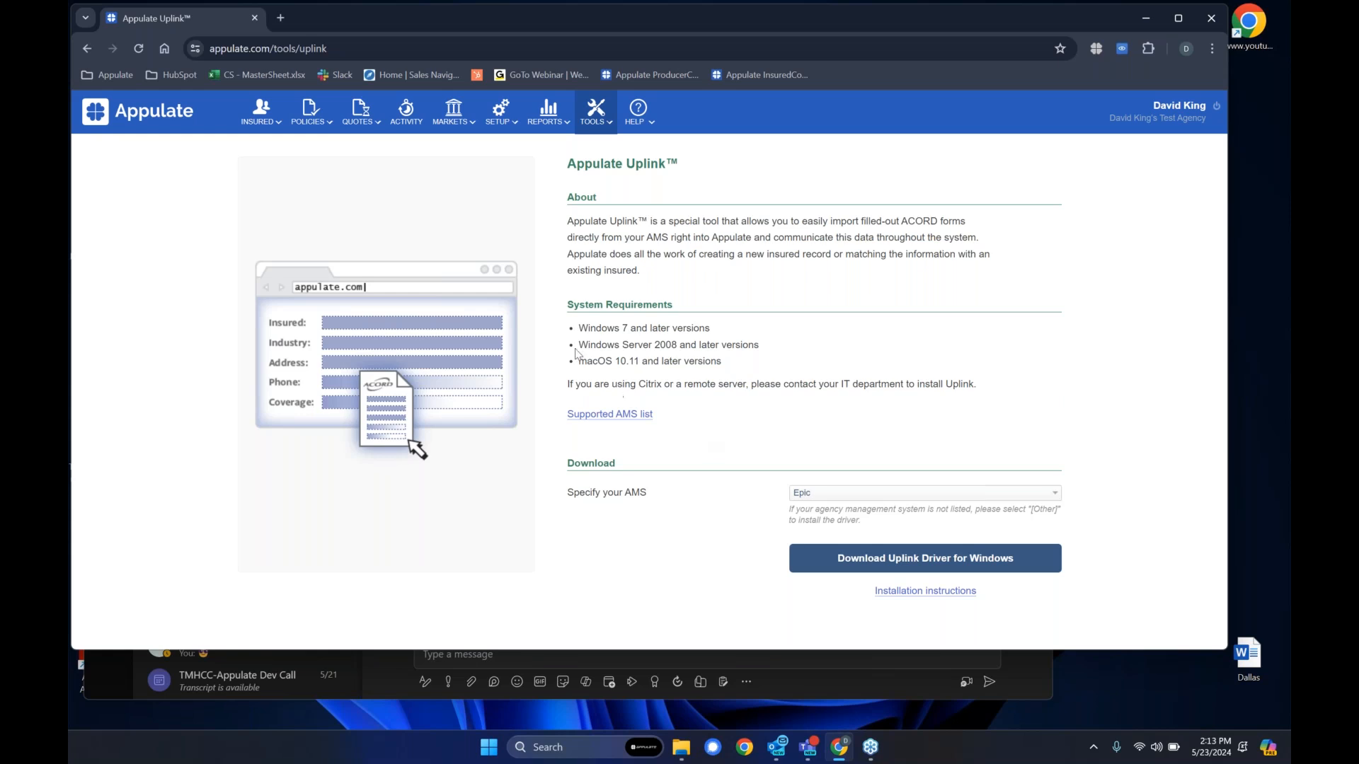
drag(581, 327, 647, 329)
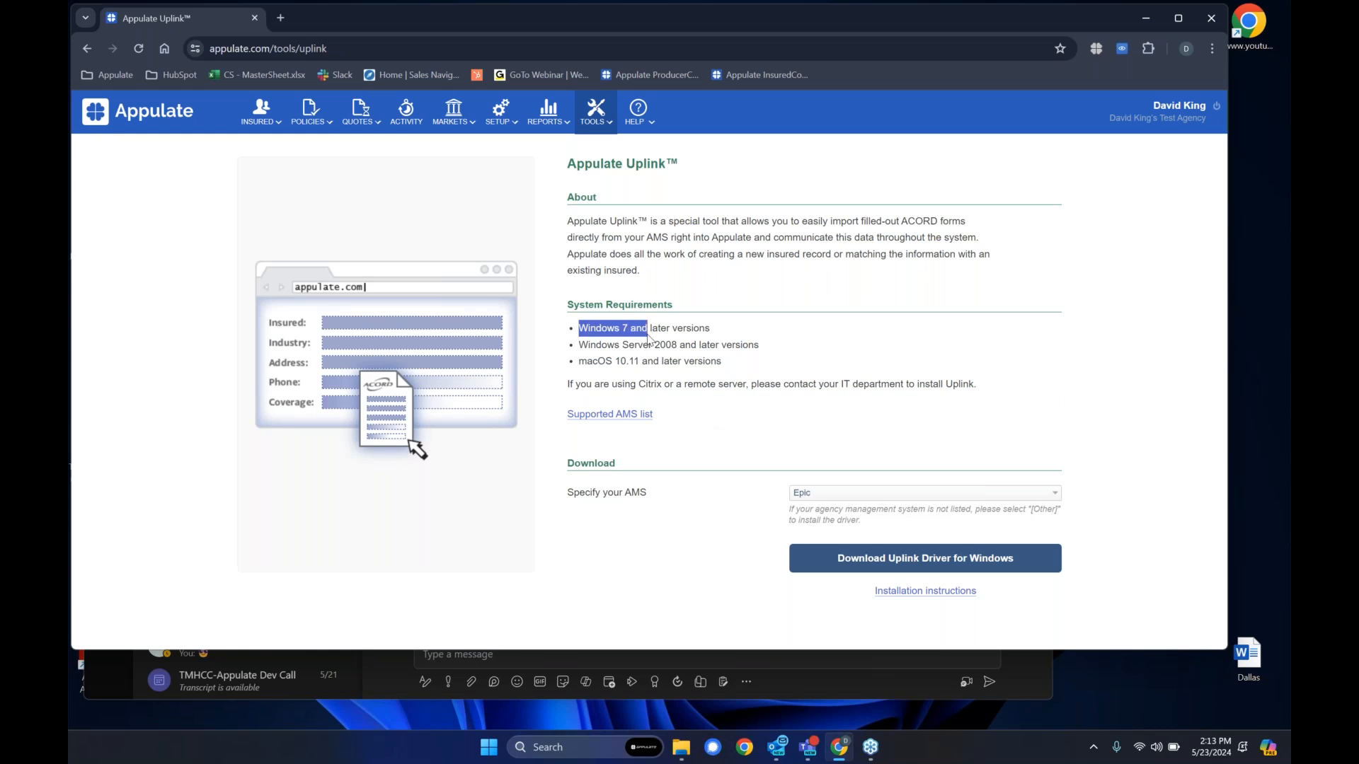
click(629, 362)
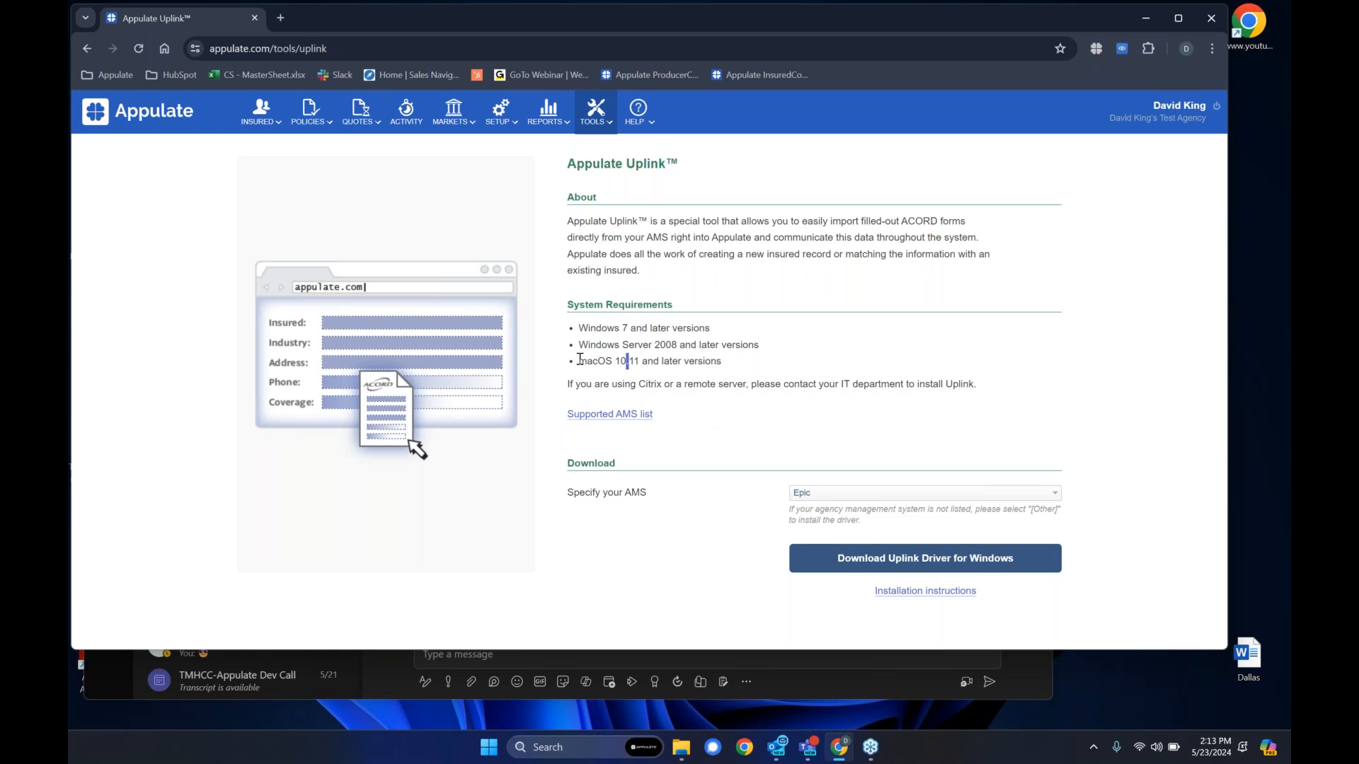
drag(578, 361, 647, 362)
click(748, 426)
click(1133, 262)
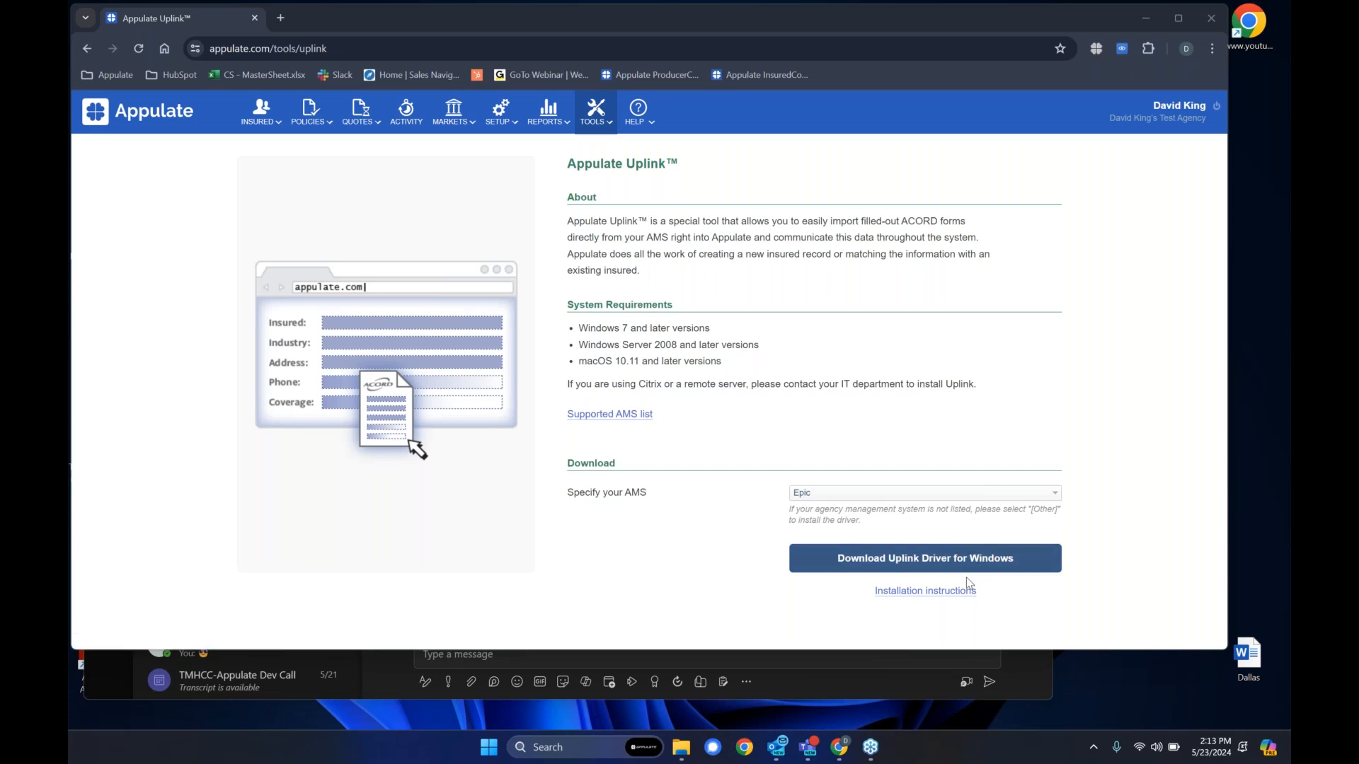
click(646, 540)
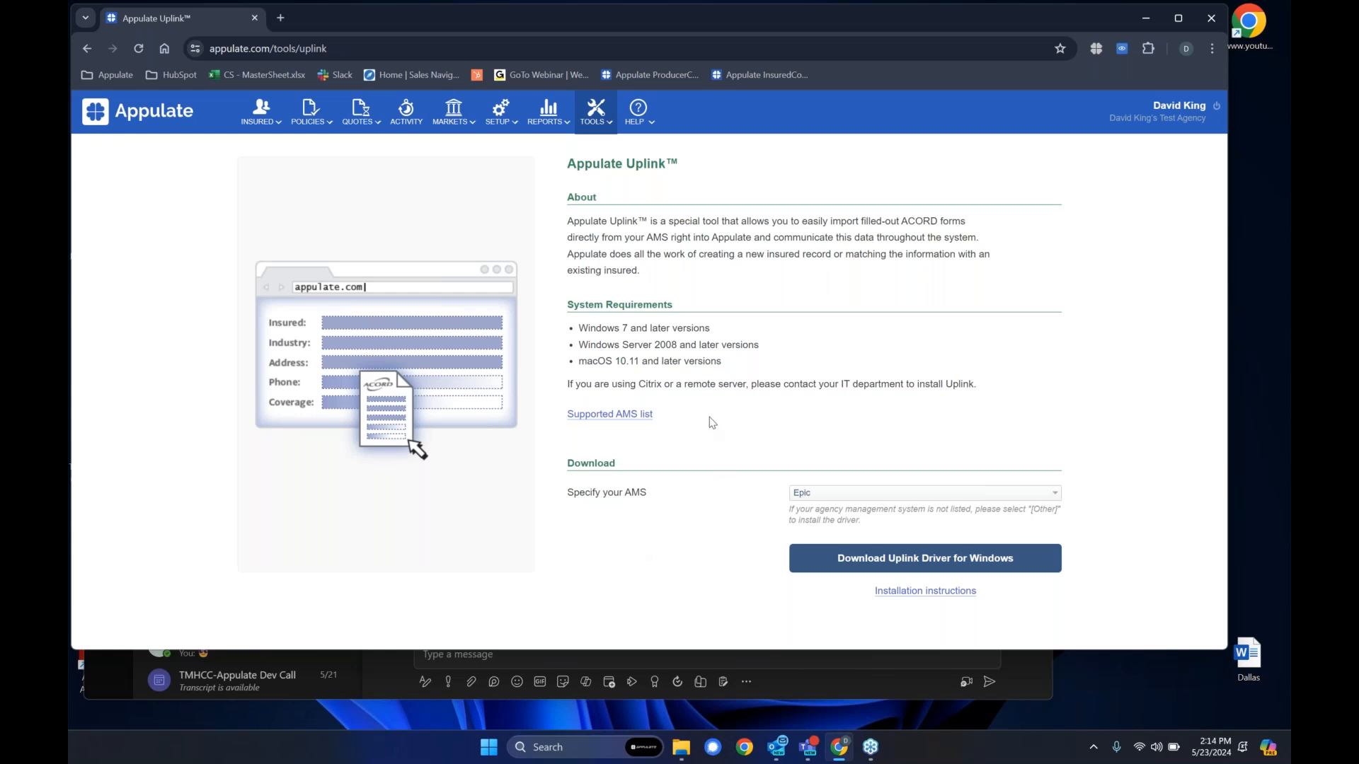
- Print the Gold Apple Nursery ACORD 125 CA (2) PDF from the Appulate DEMO folder to Appulate Uplink and send it to the account
click(682, 750)
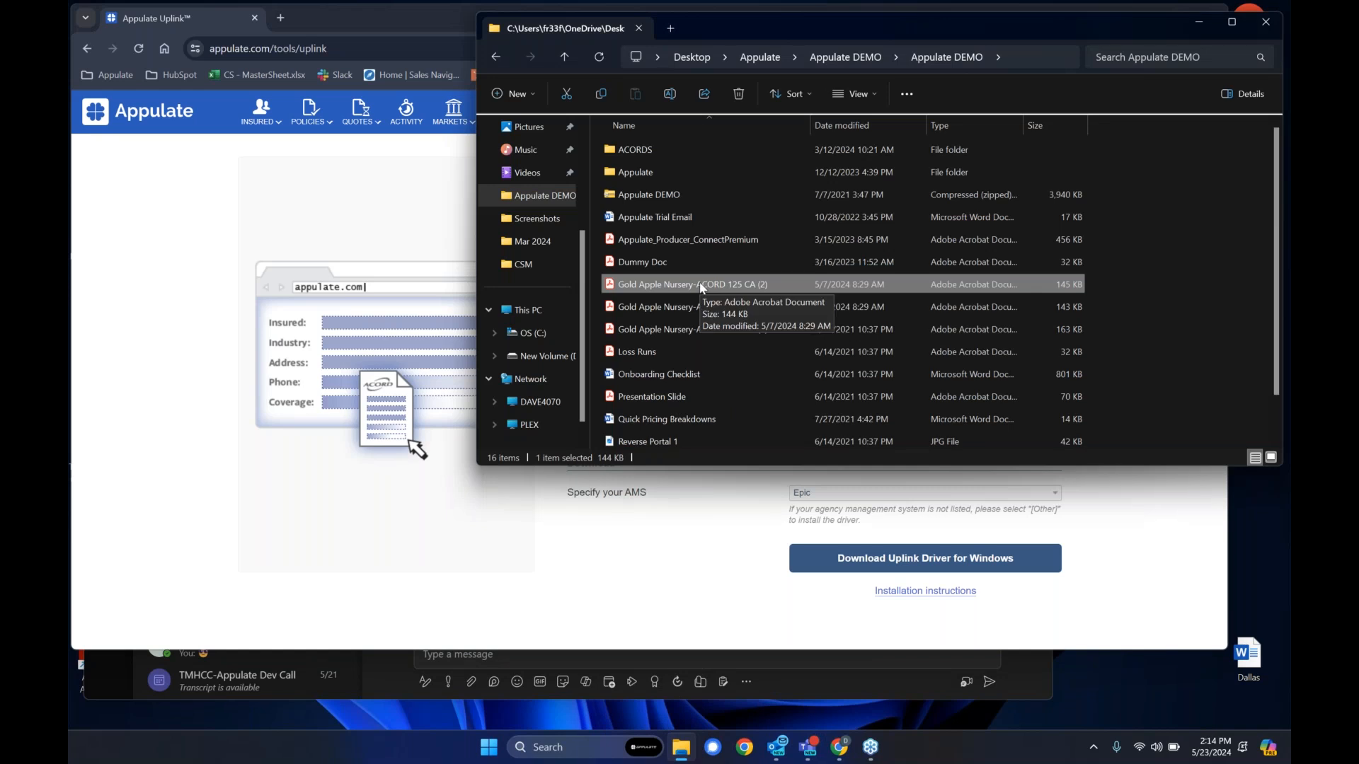
double_click(700, 286)
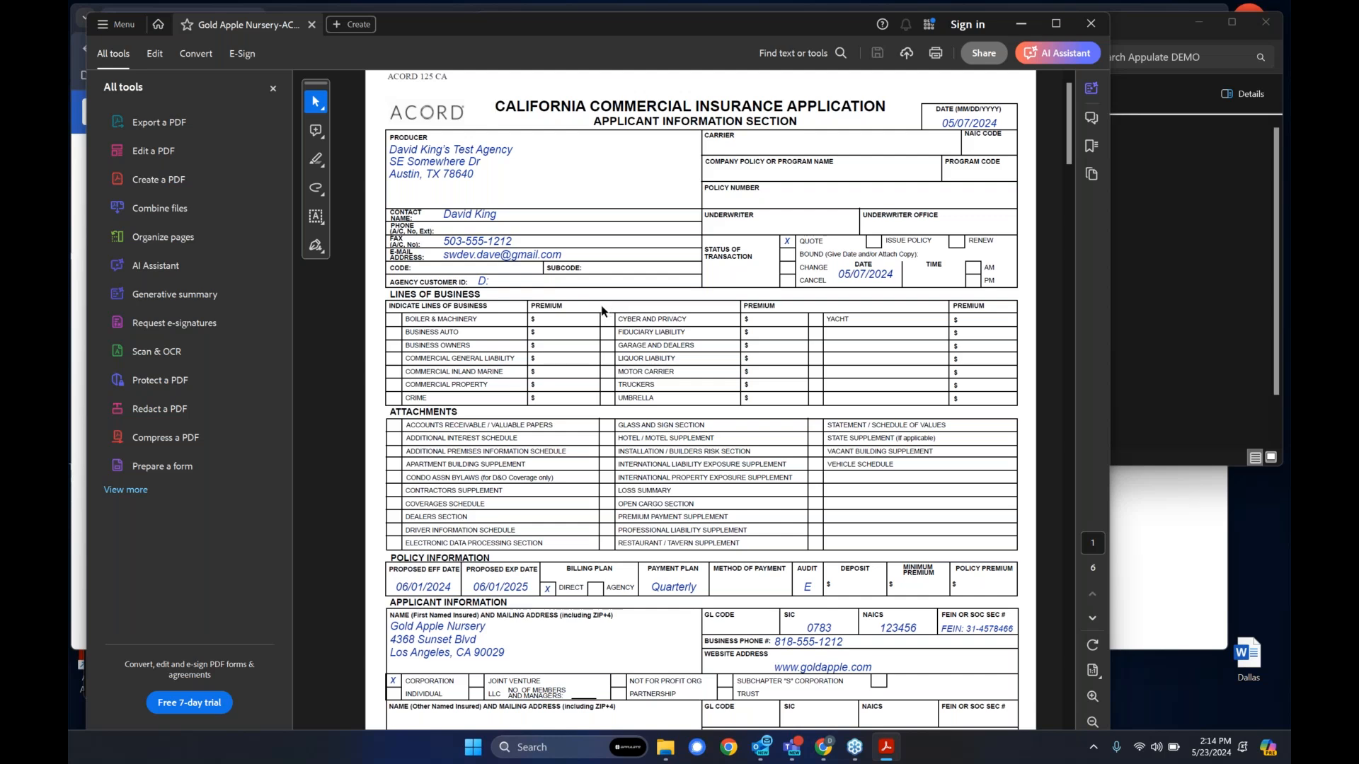
key(ctrl+p)
click(495, 224)
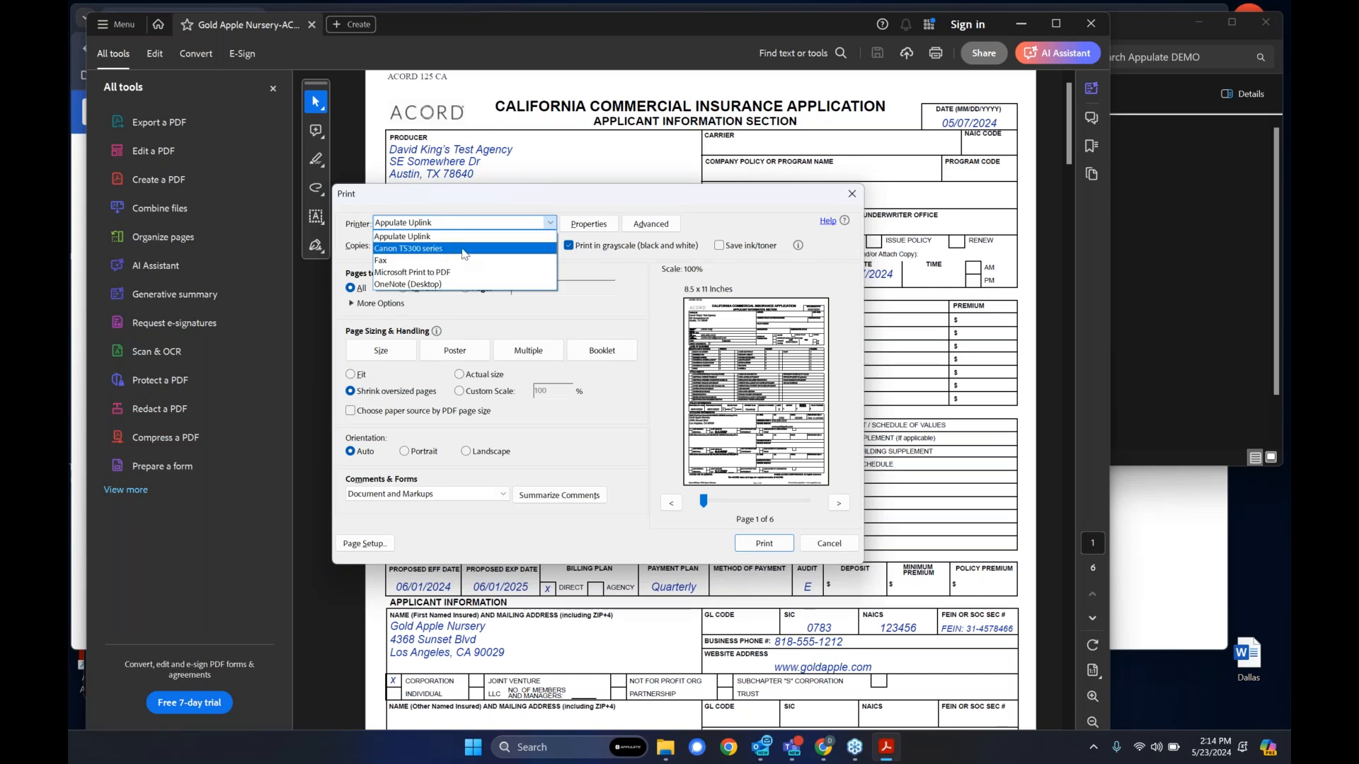
click(427, 238)
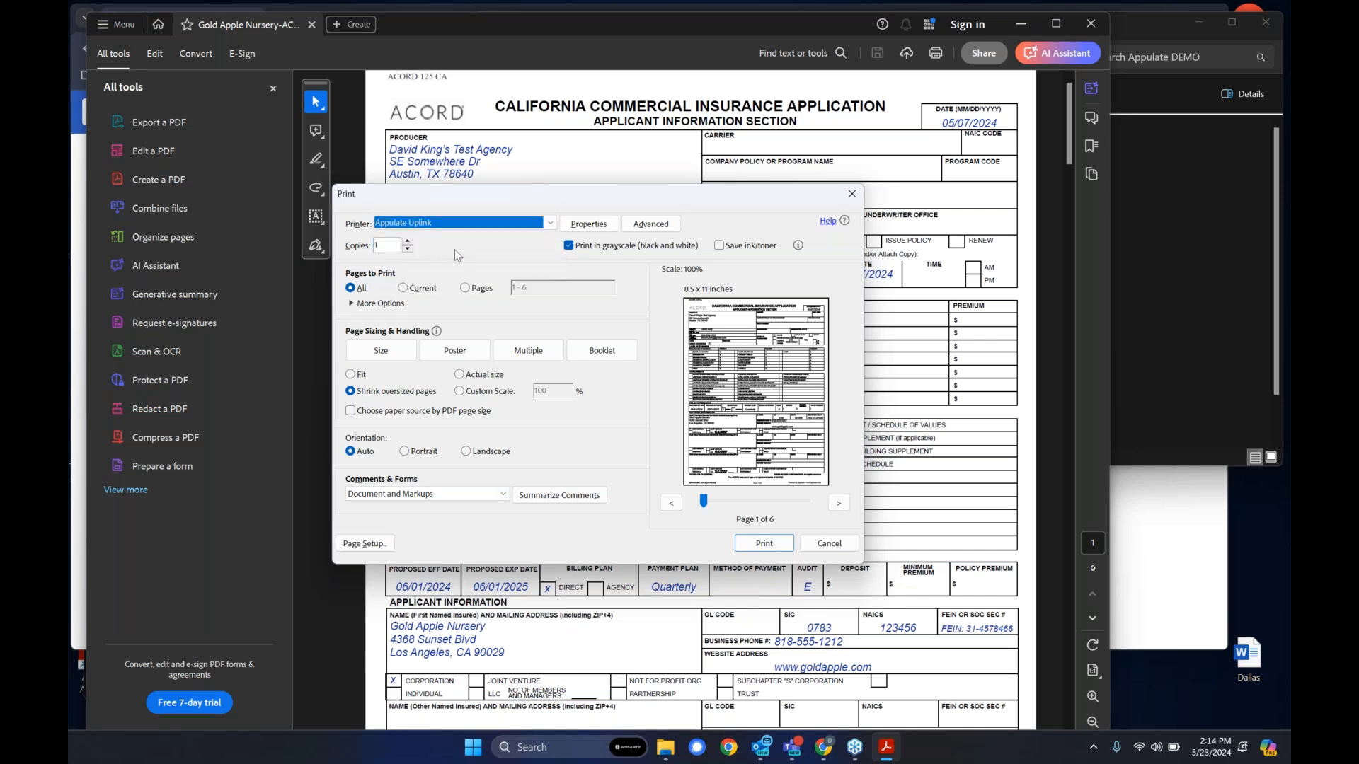
click(763, 544)
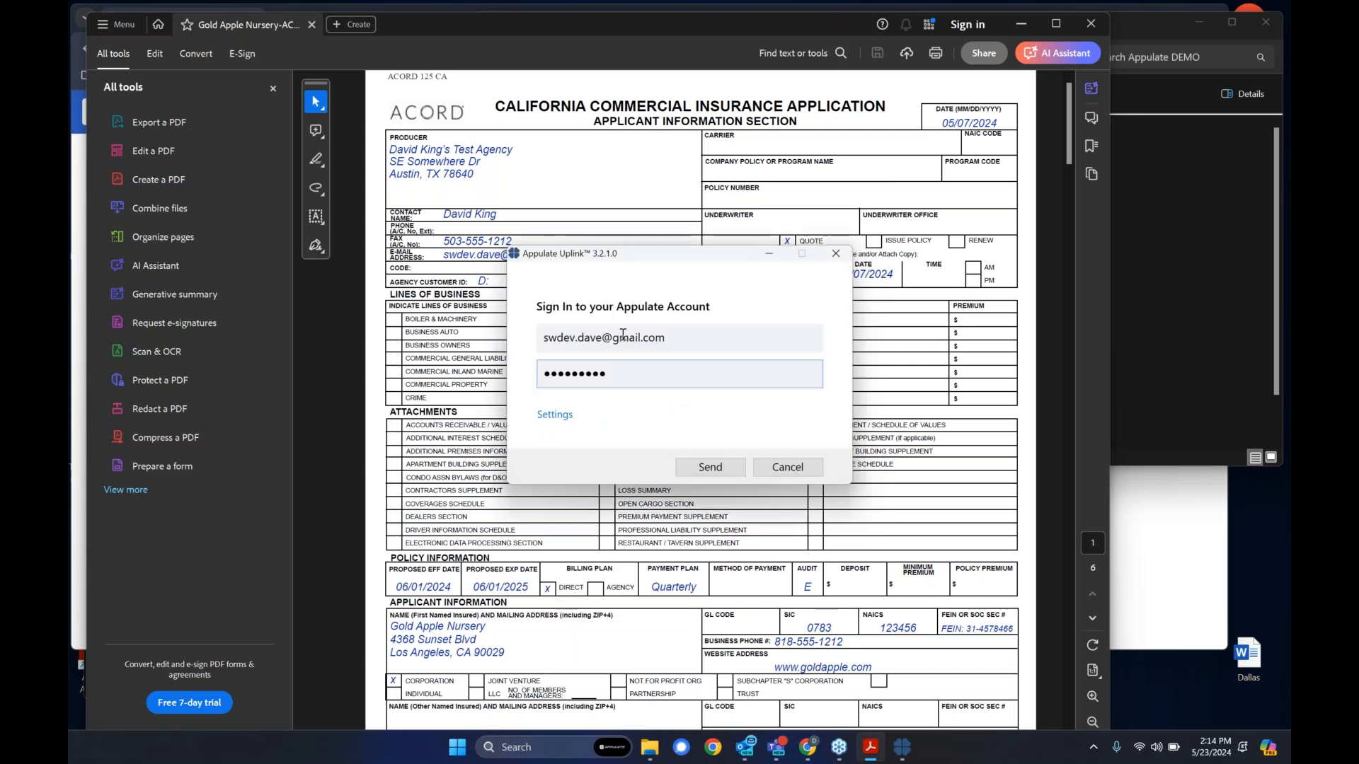
click(712, 468)
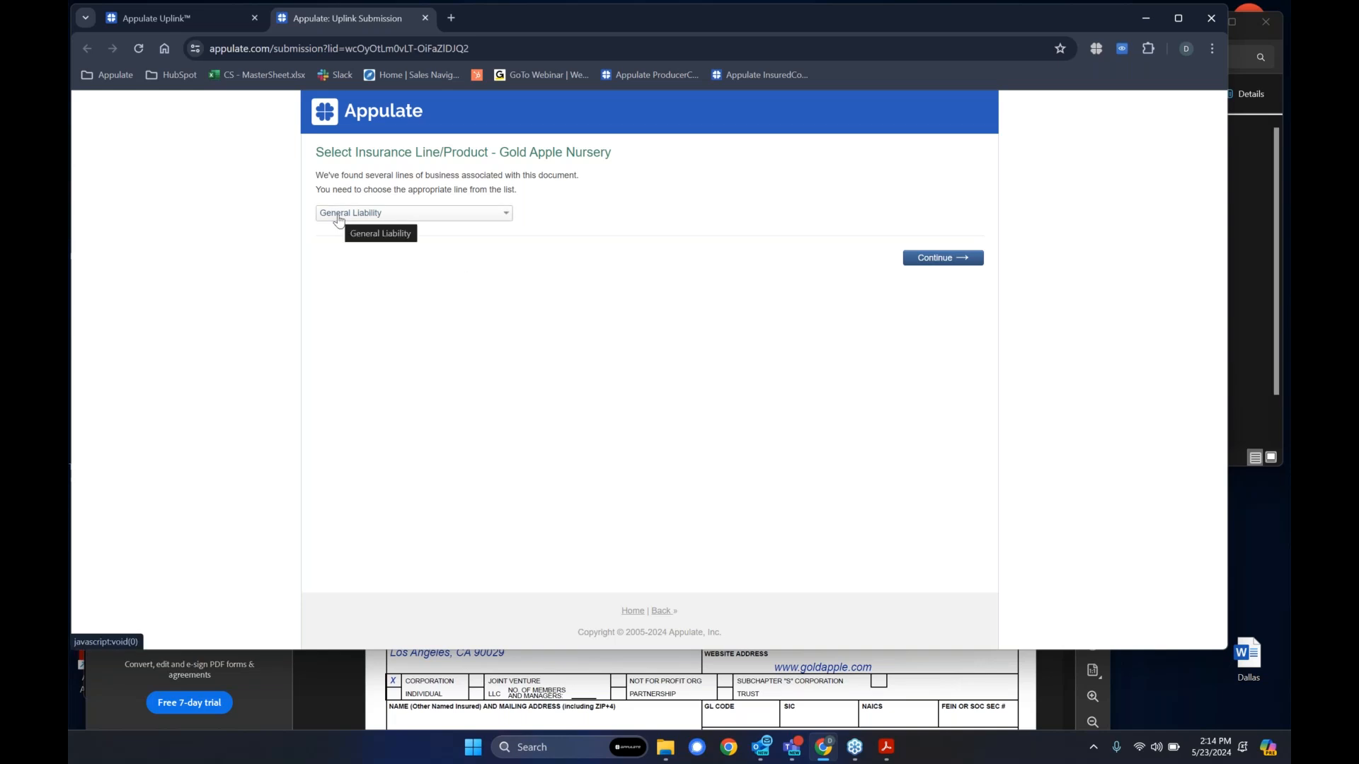
- Review the available insurance lines, keep General Liability for Gold Apple Nursery, and continue the Uplink submission
click(339, 218)
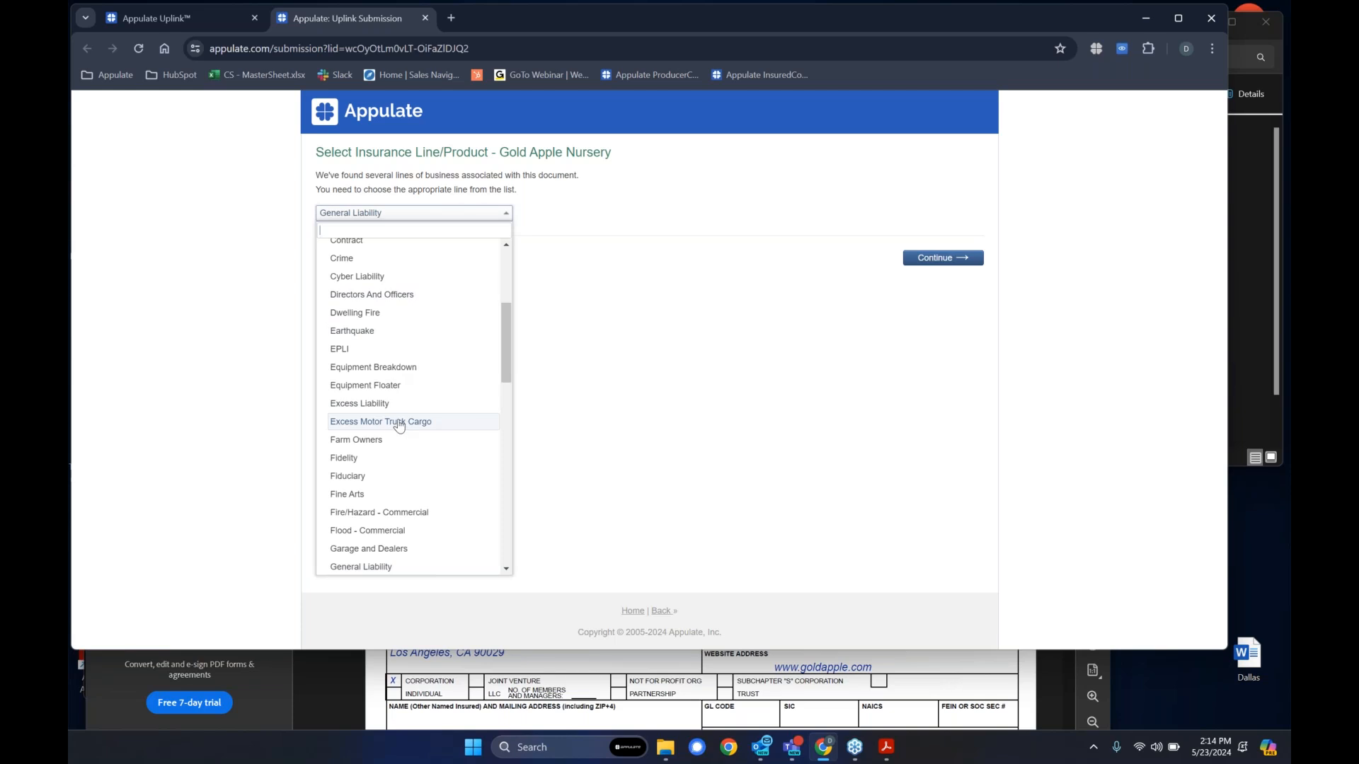
scroll(399, 423, up, 4)
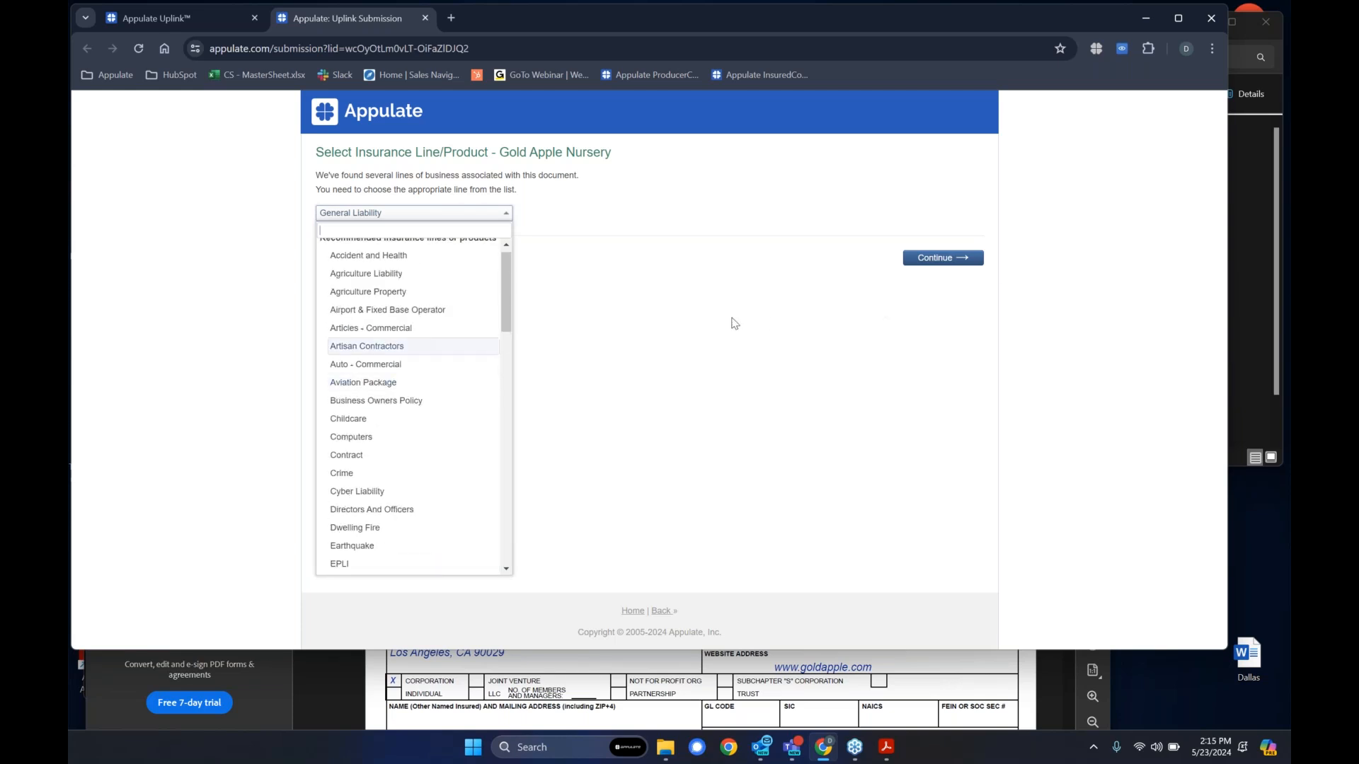
click(676, 256)
click(507, 215)
scroll(467, 300, down, 5)
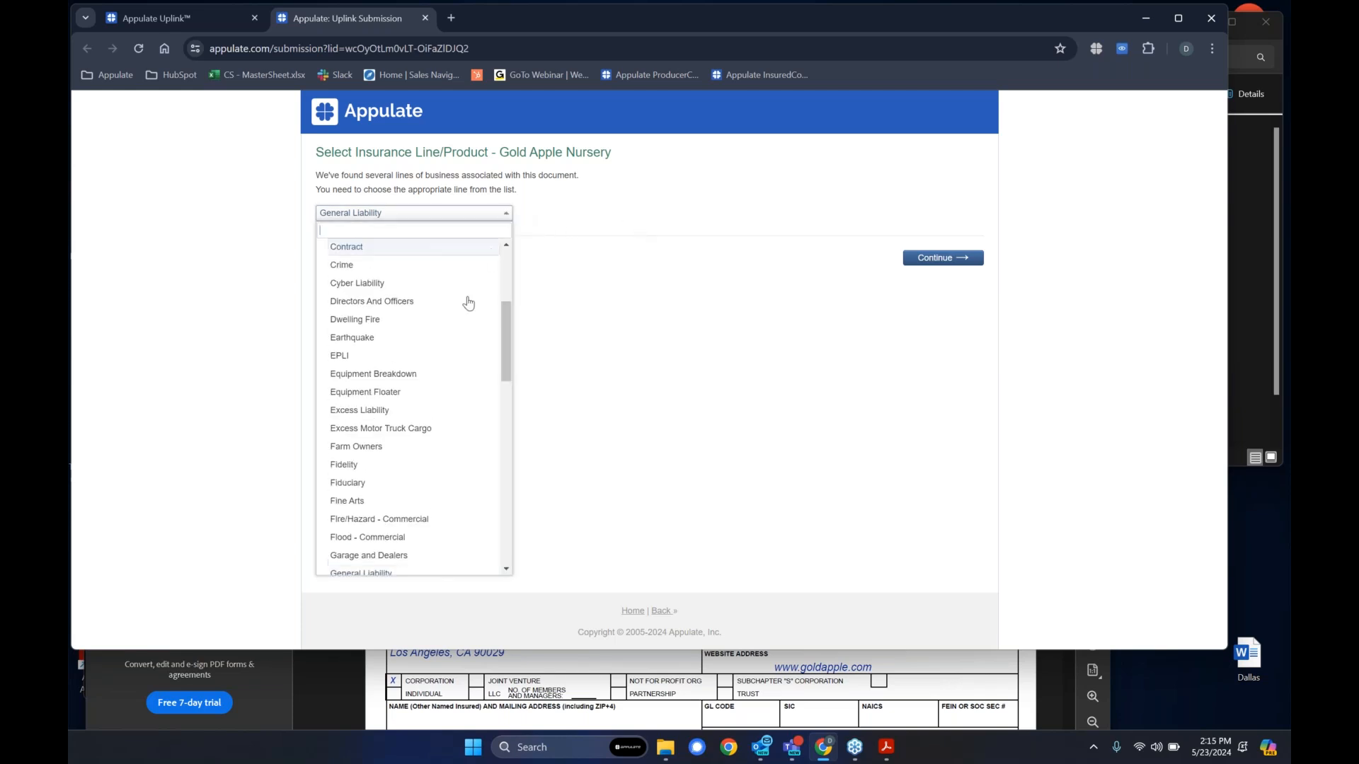
scroll(452, 400, up, 5)
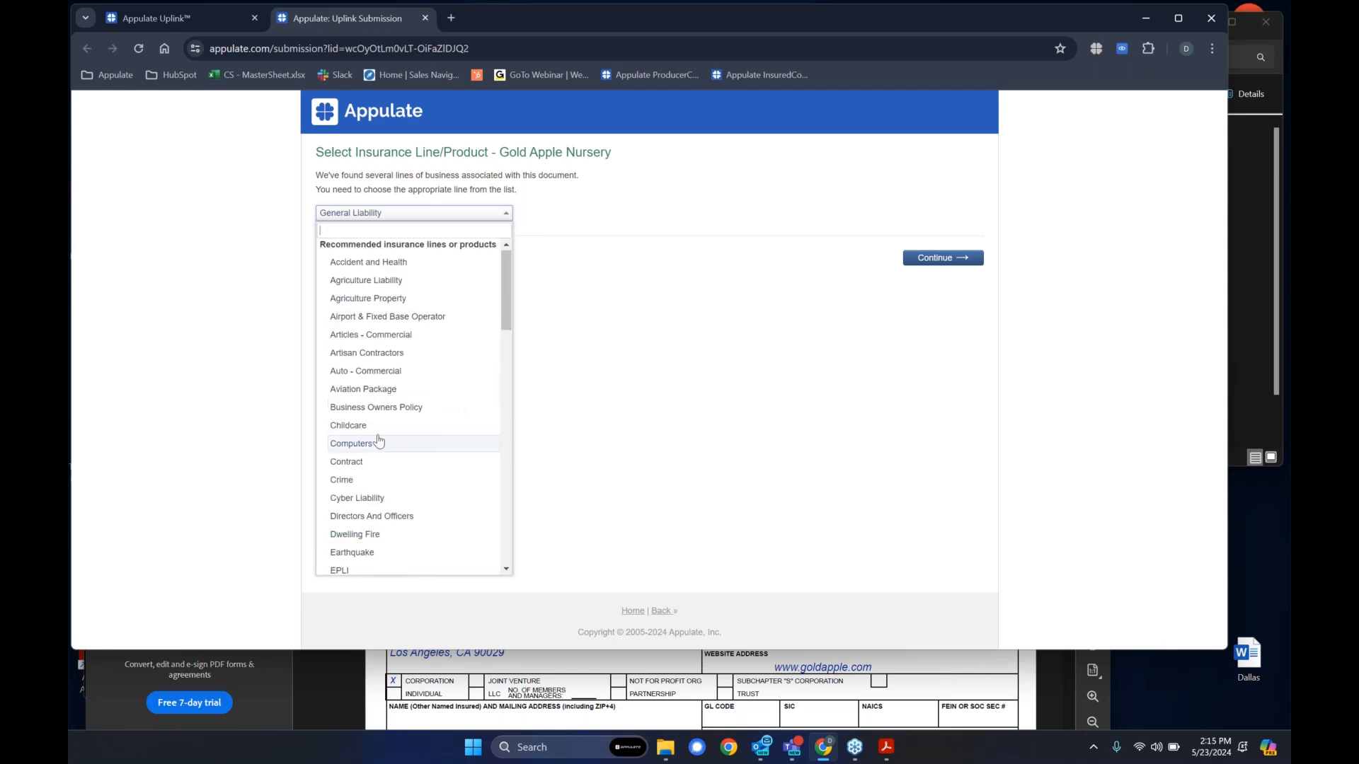
click(693, 225)
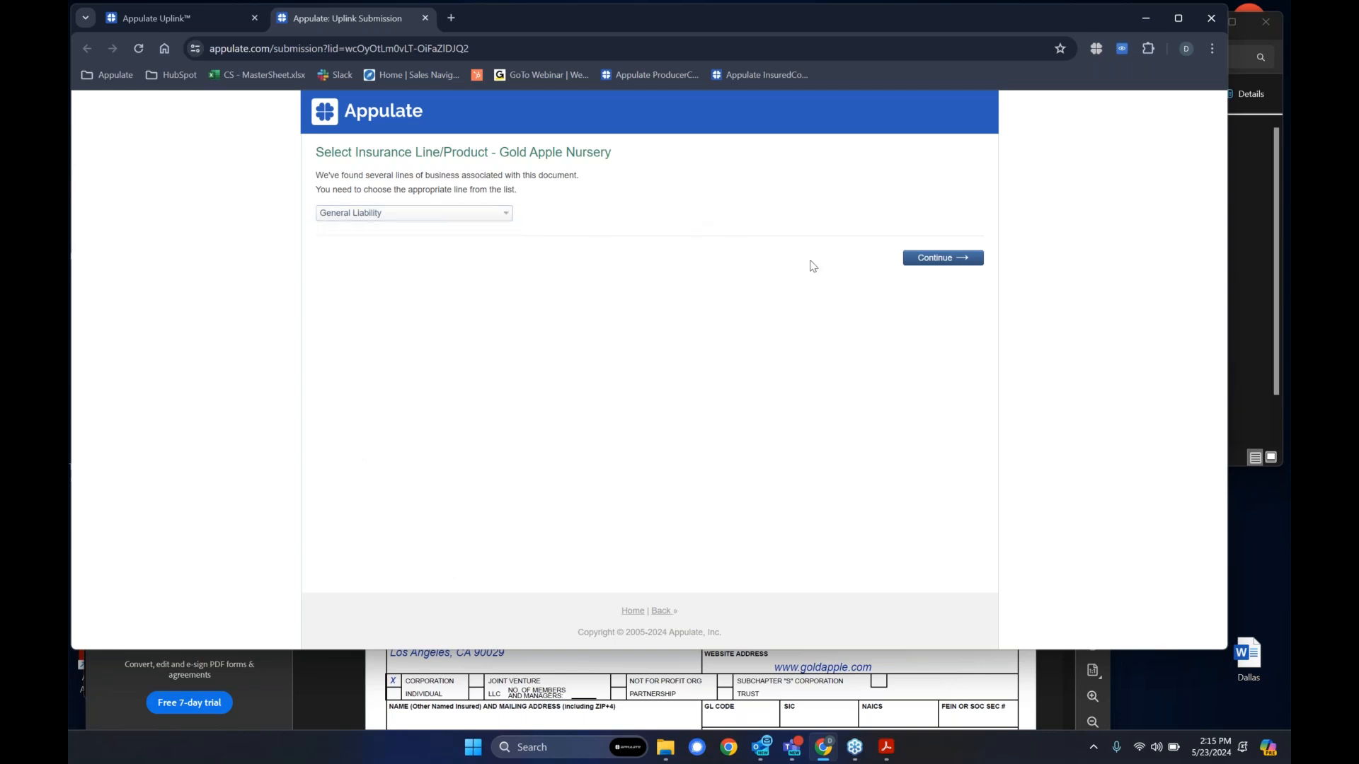
click(936, 264)
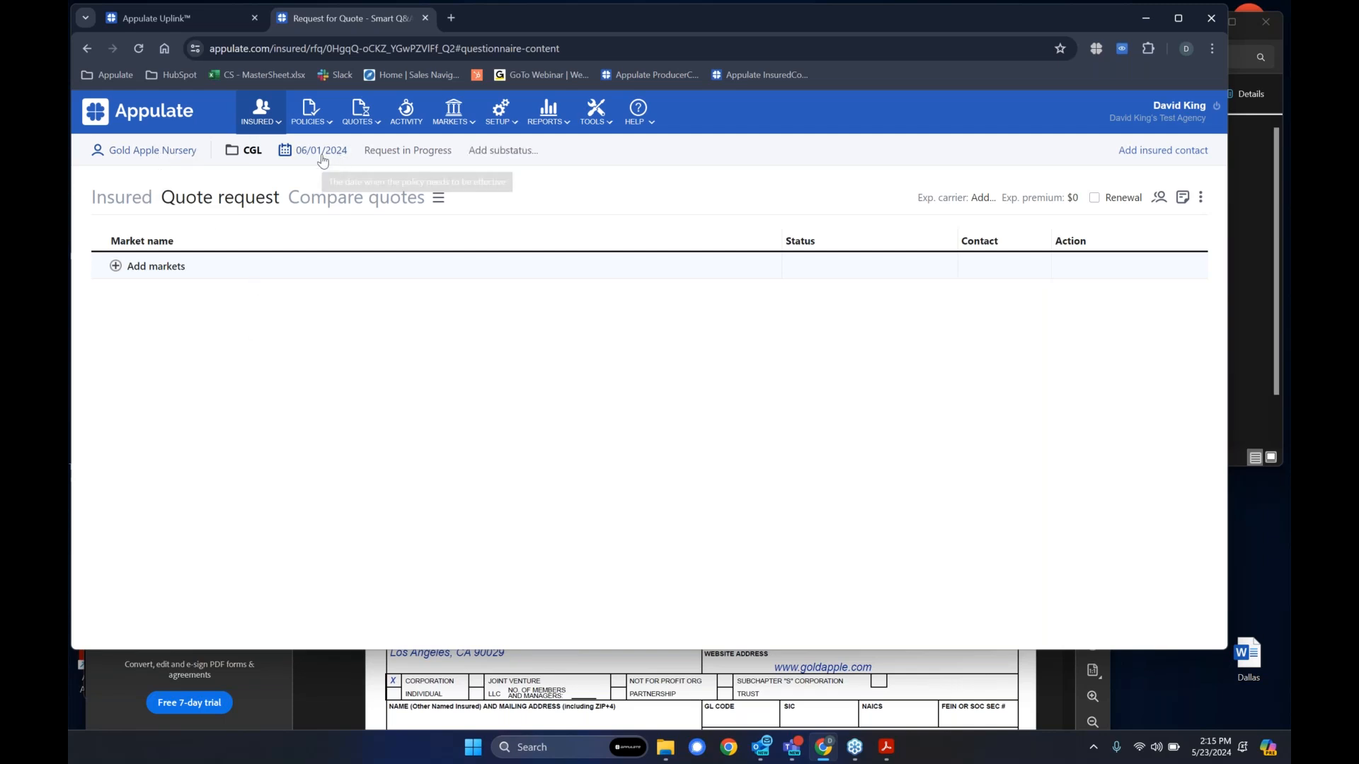
- Open the Gold Apple Nursery insured profile and review its editable details without saving
click(142, 152)
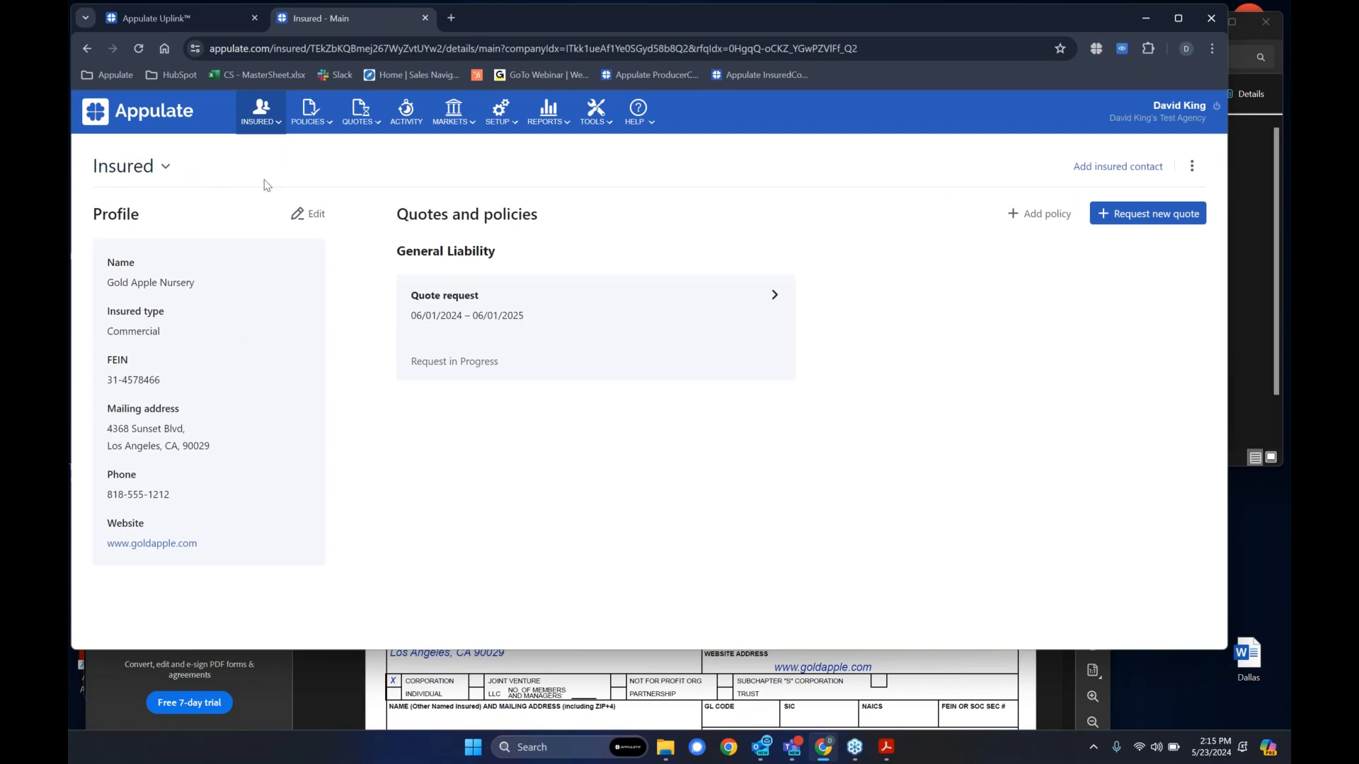
click(310, 214)
scroll(646, 280, down, 3)
click(584, 482)
scroll(595, 467, up, 5)
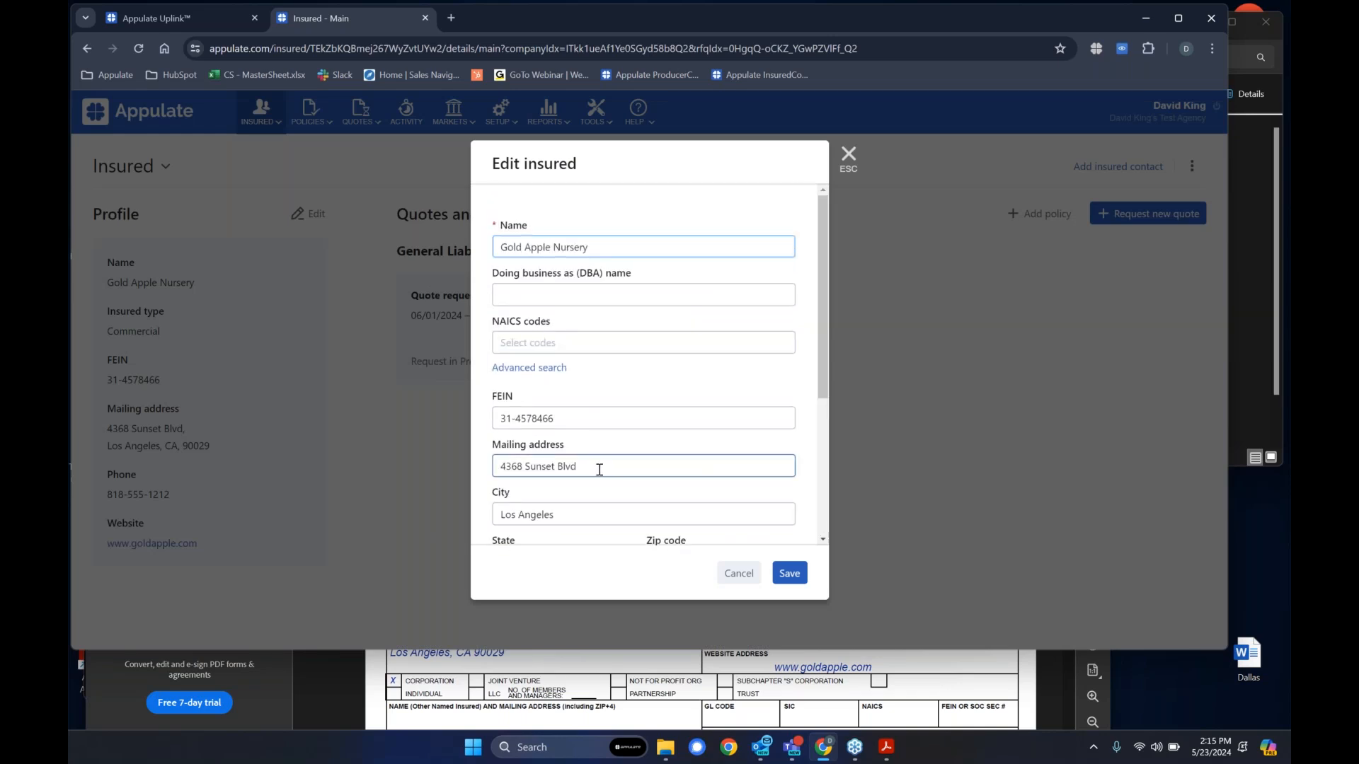
click(739, 574)
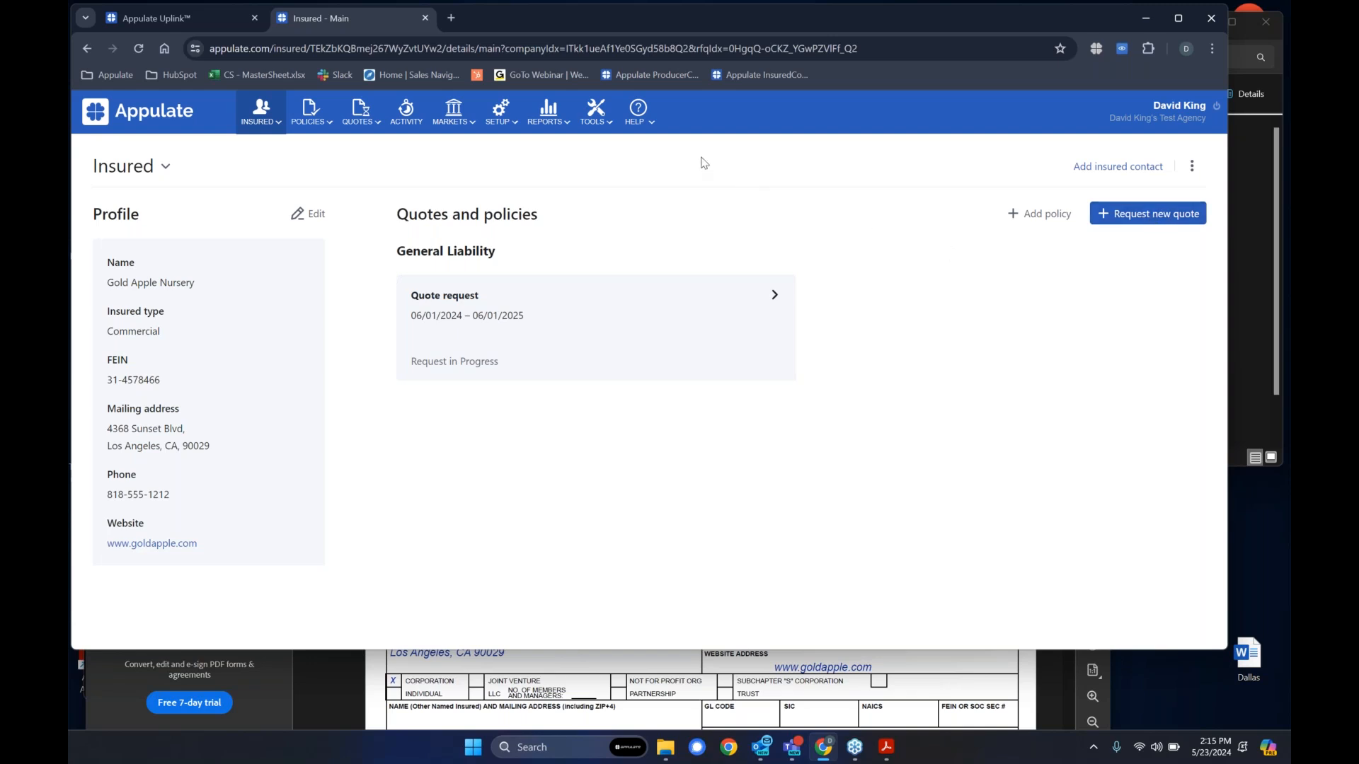
- Return to the General Liability quote request and open its Insured questionnaire
click(646, 304)
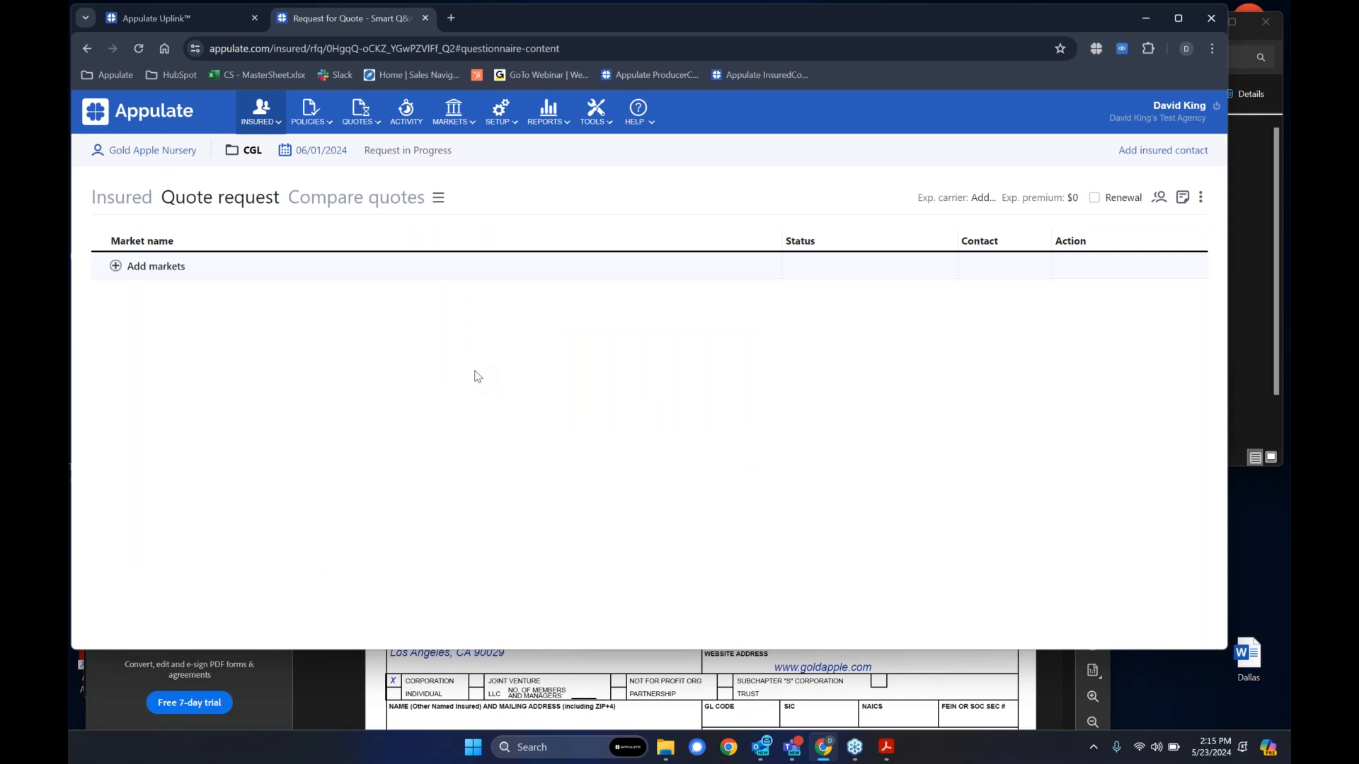
click(122, 199)
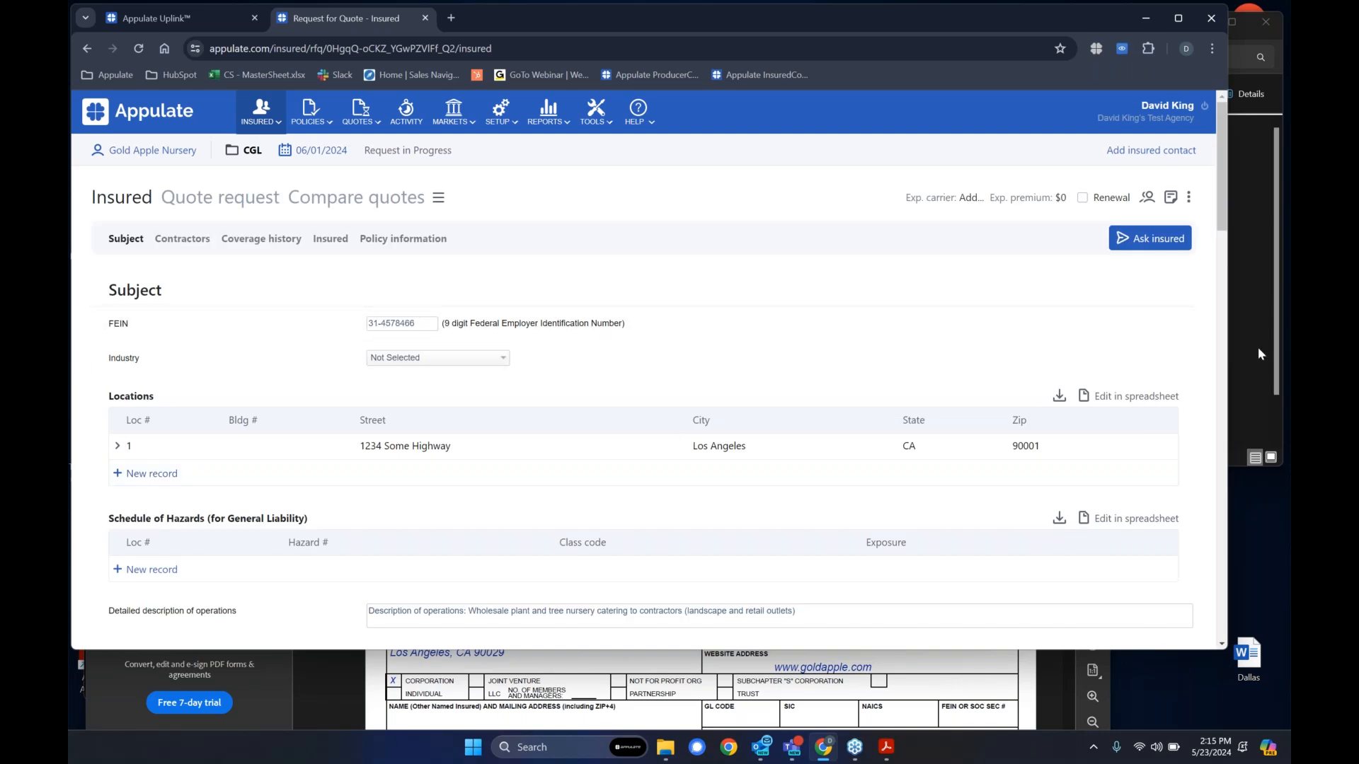
click(1181, 287)
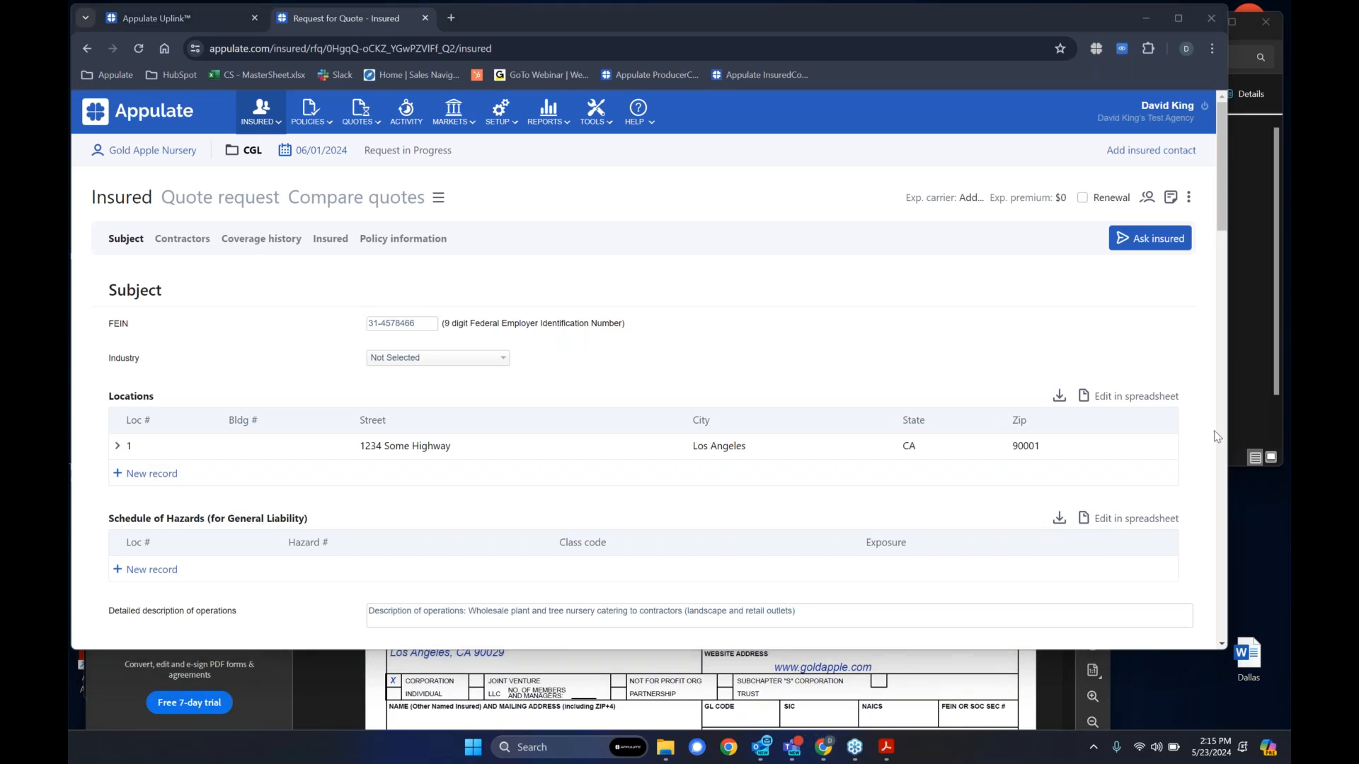
click(1111, 291)
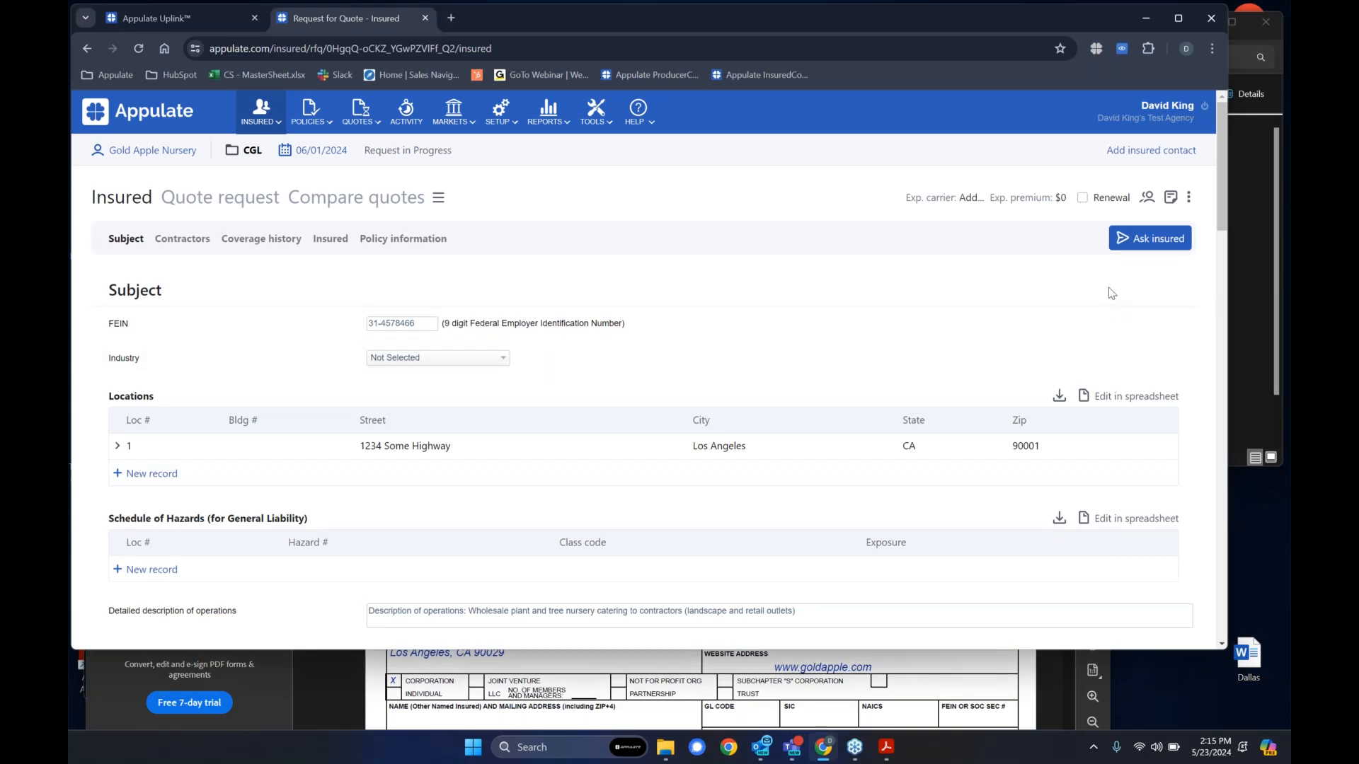
- Begin an insured questionnaire addressed to the nursery's office contact and proceed to choosing its questions
click(1148, 241)
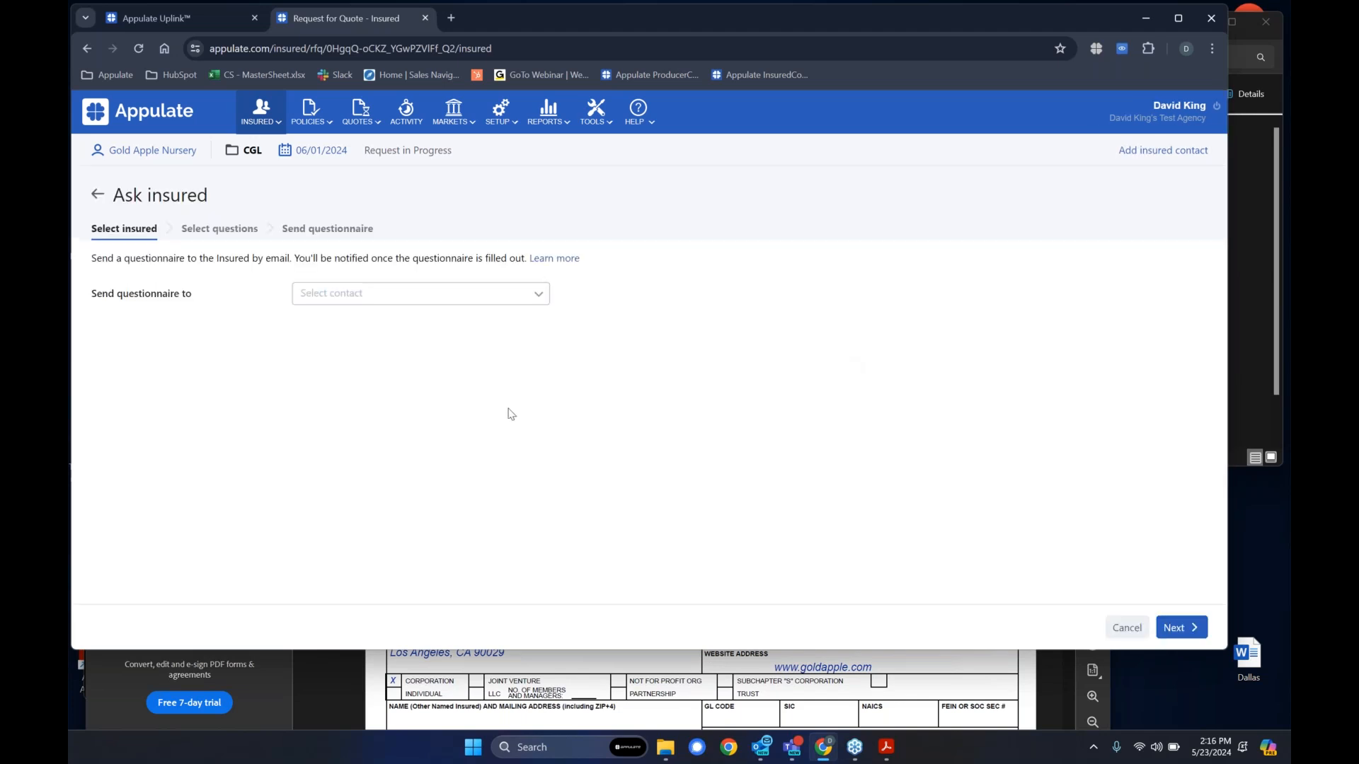
click(476, 295)
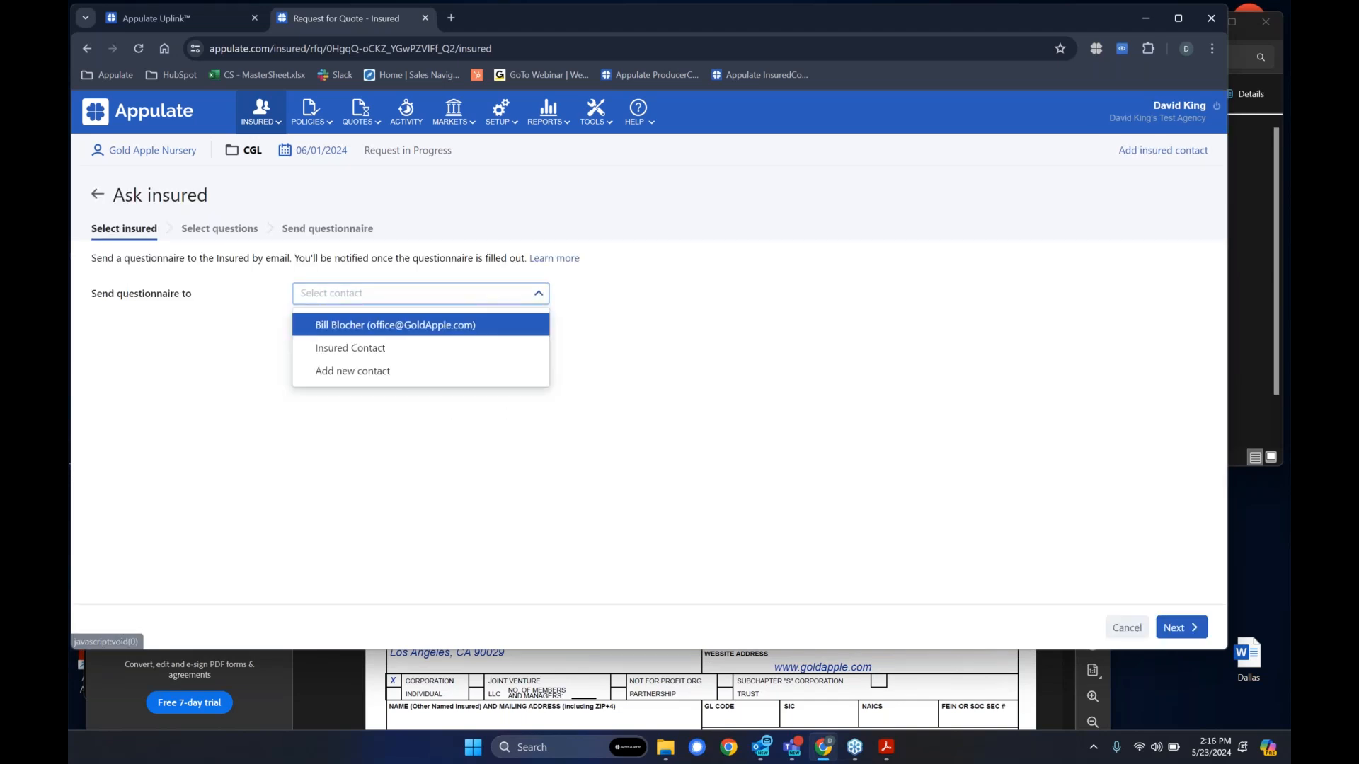
click(460, 330)
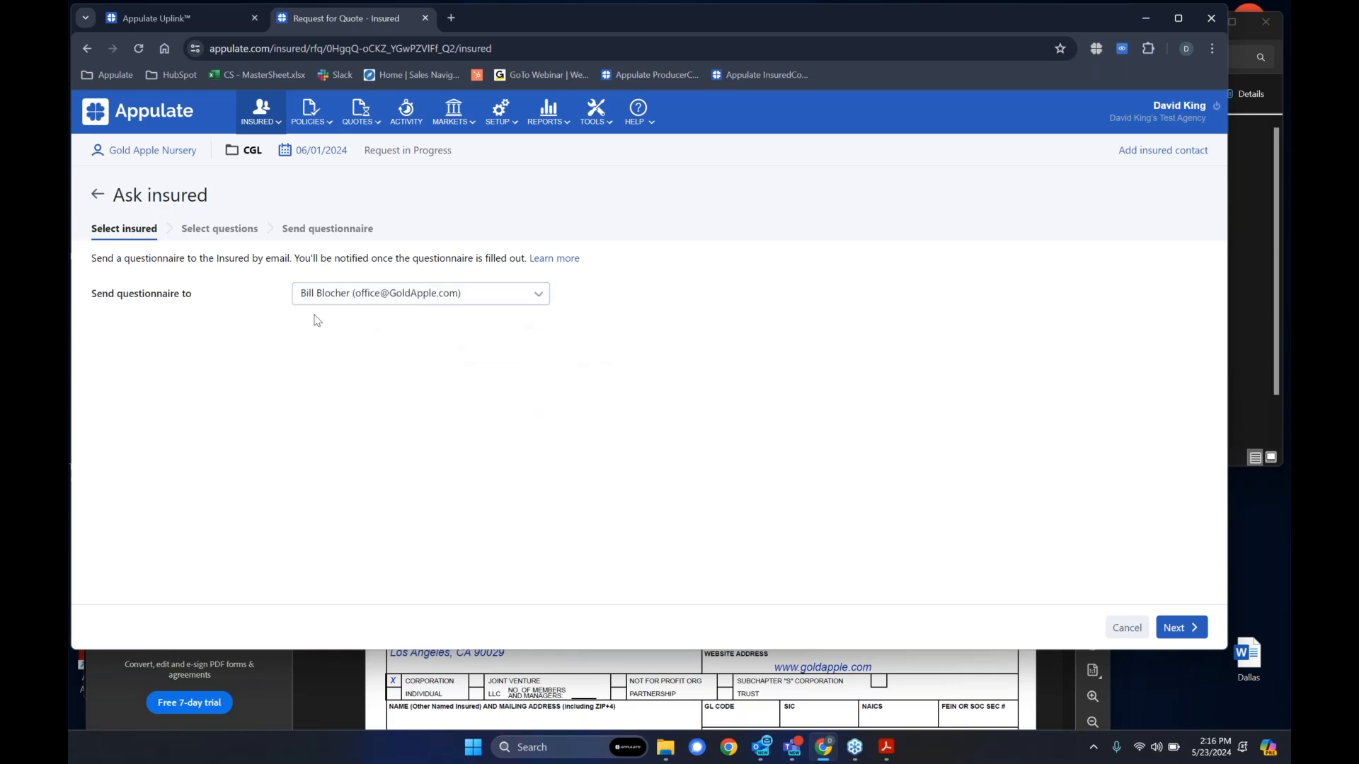
click(228, 237)
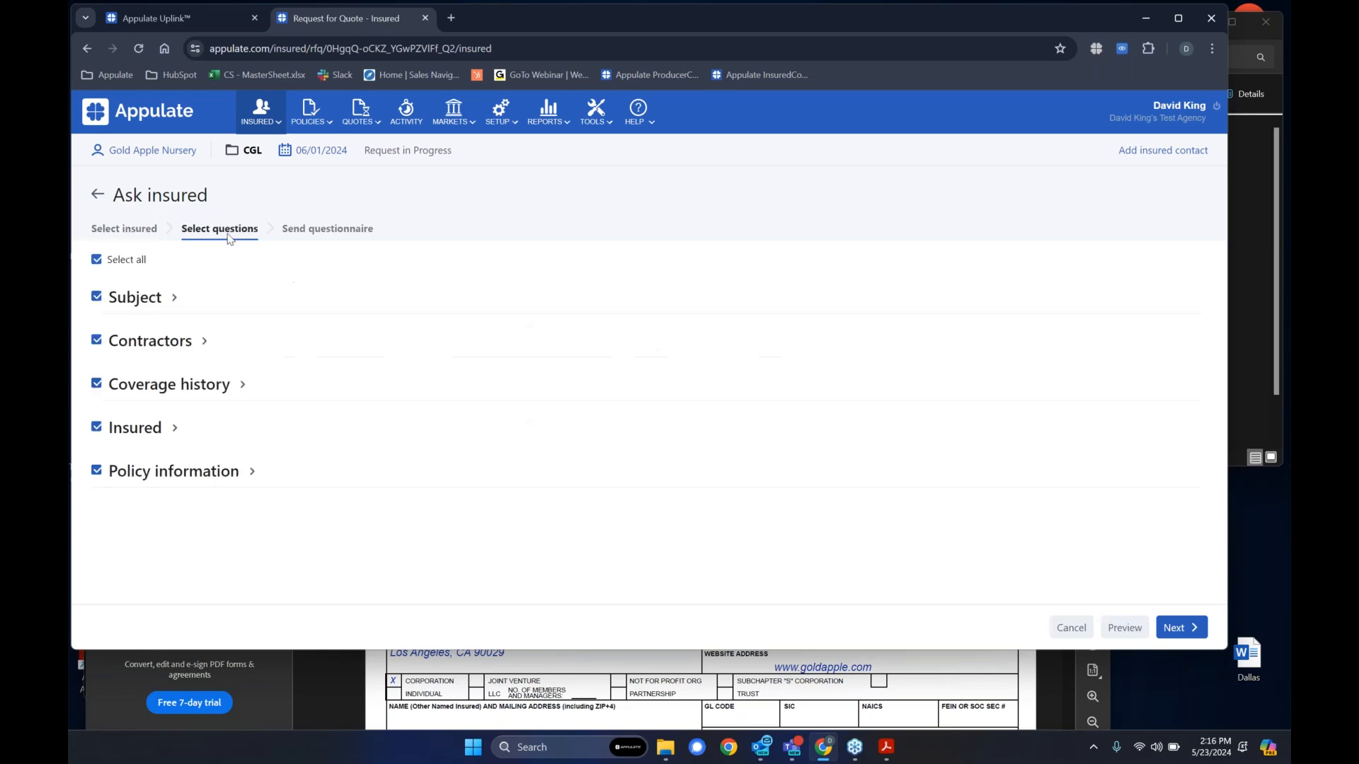
- Try out the Subject question selection by excluding the Schedule of Hazards, and leave the questionnaire without sending it
click(174, 298)
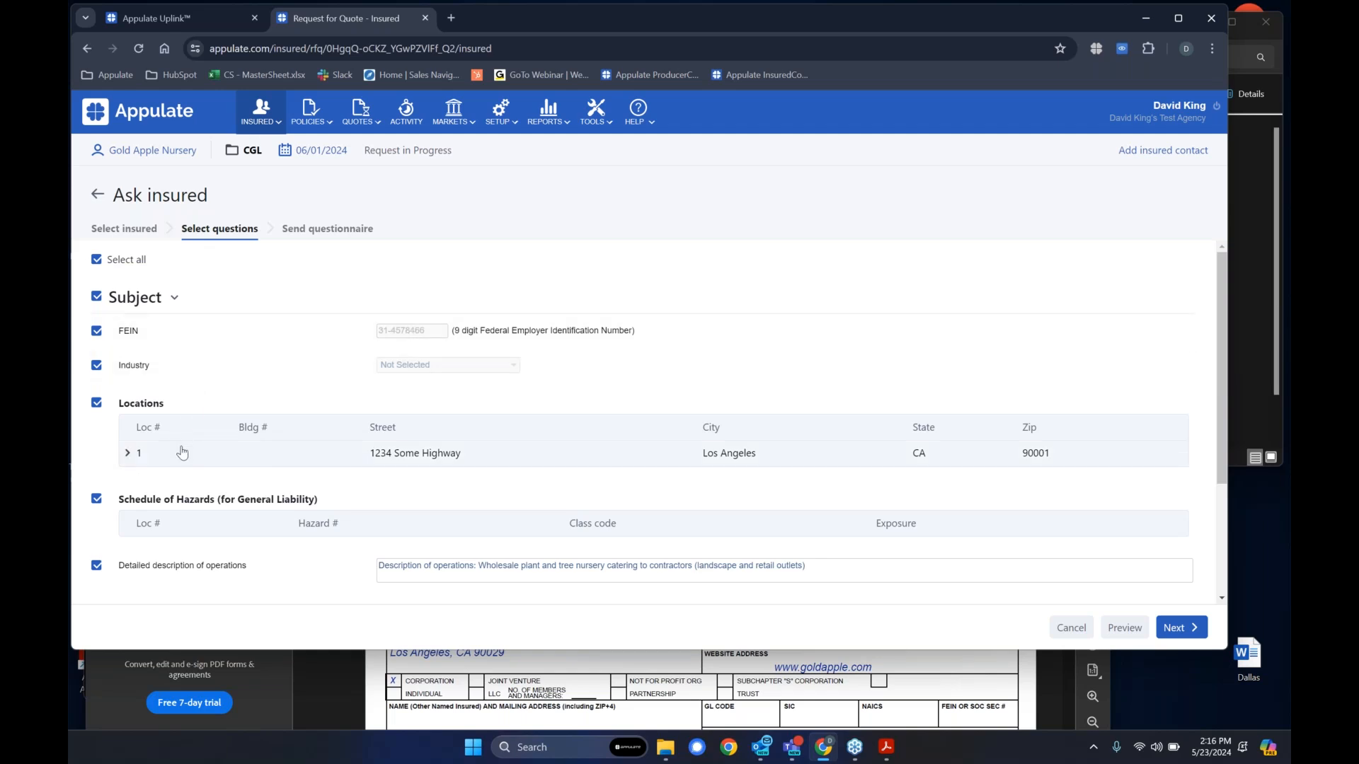
click(97, 500)
scroll(96, 503, down, 1)
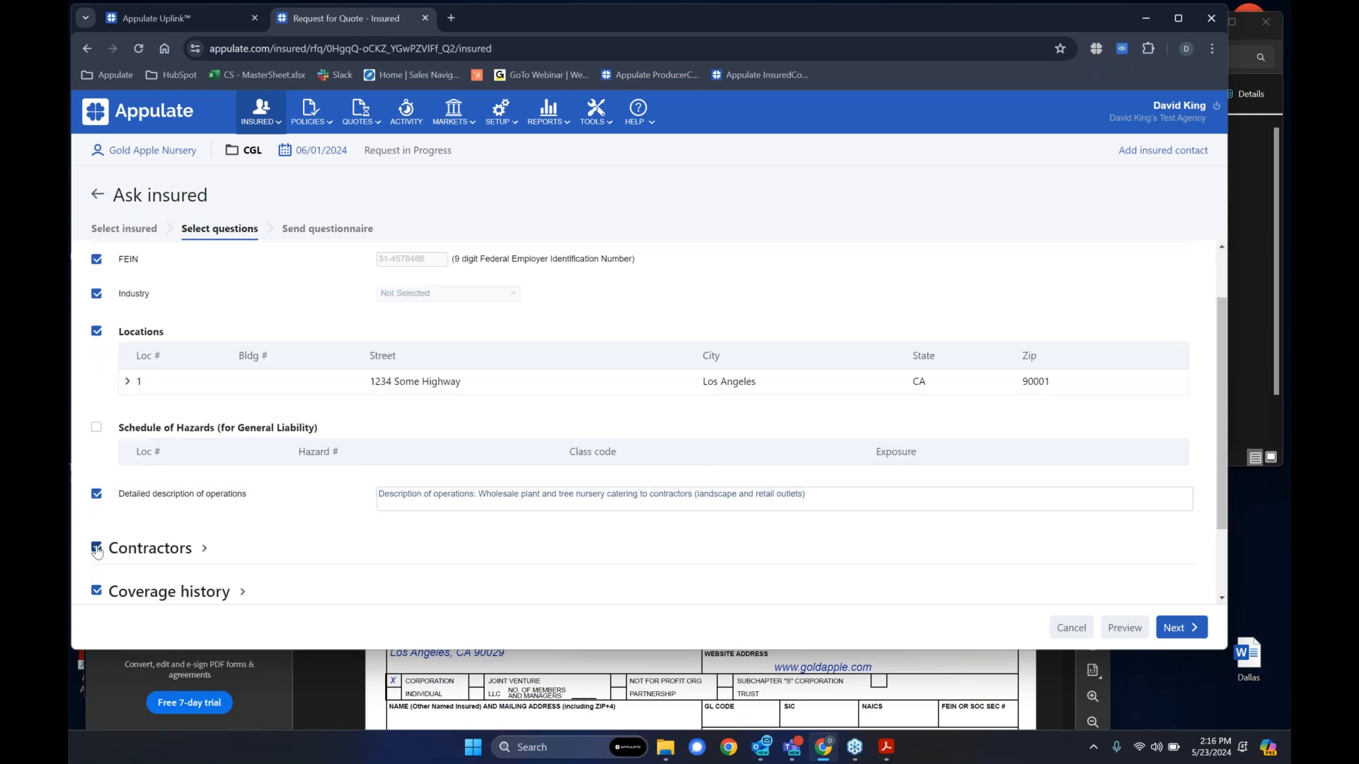
scroll(97, 502, up, 1)
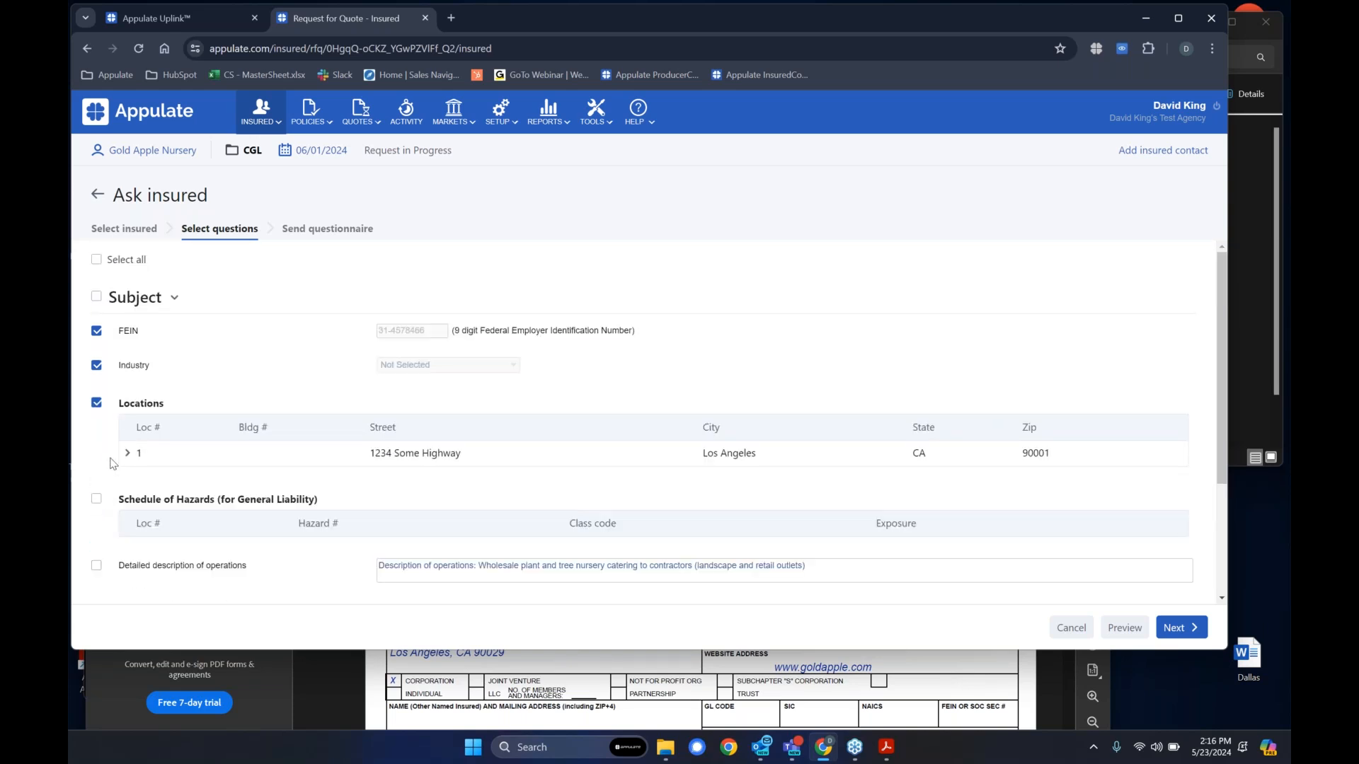
click(96, 259)
click(96, 198)
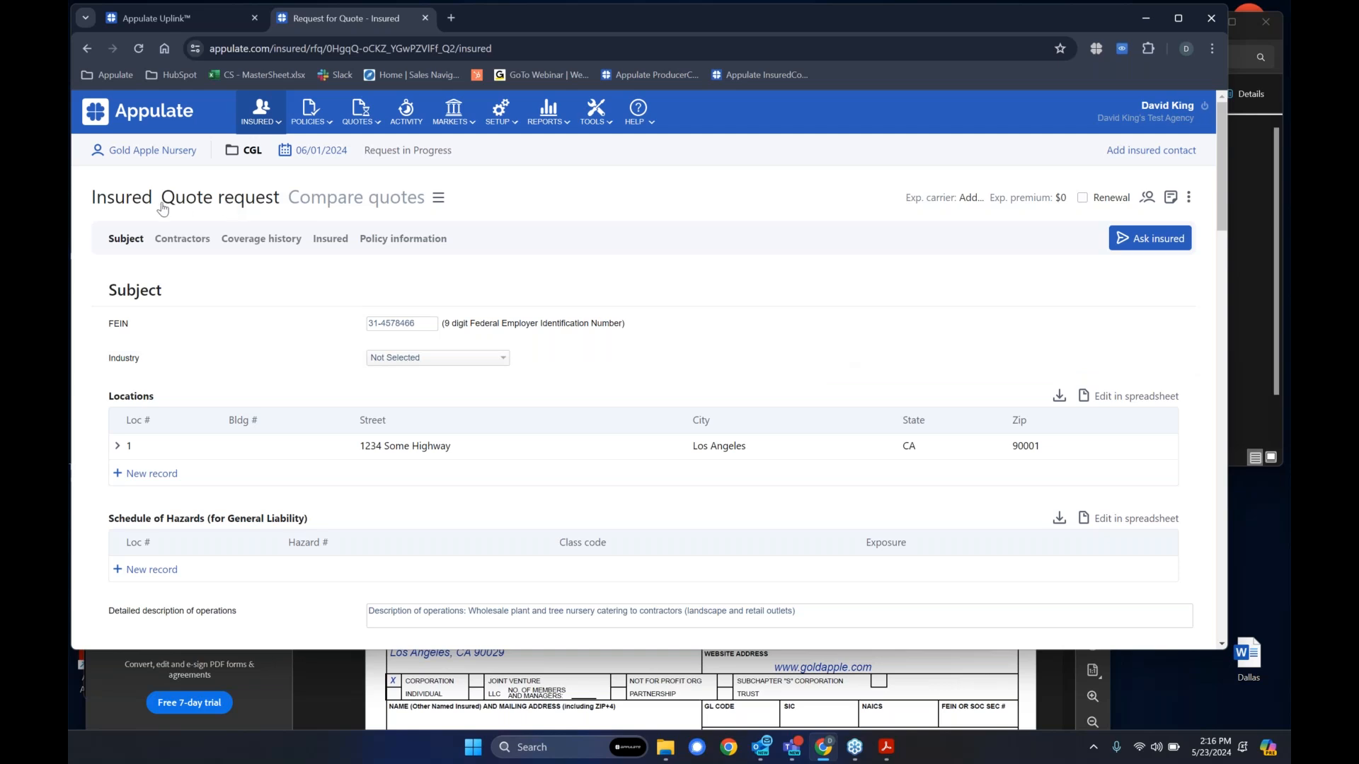
- Add Simply Business from the open brokerage markets to the General Liability quote request
click(214, 202)
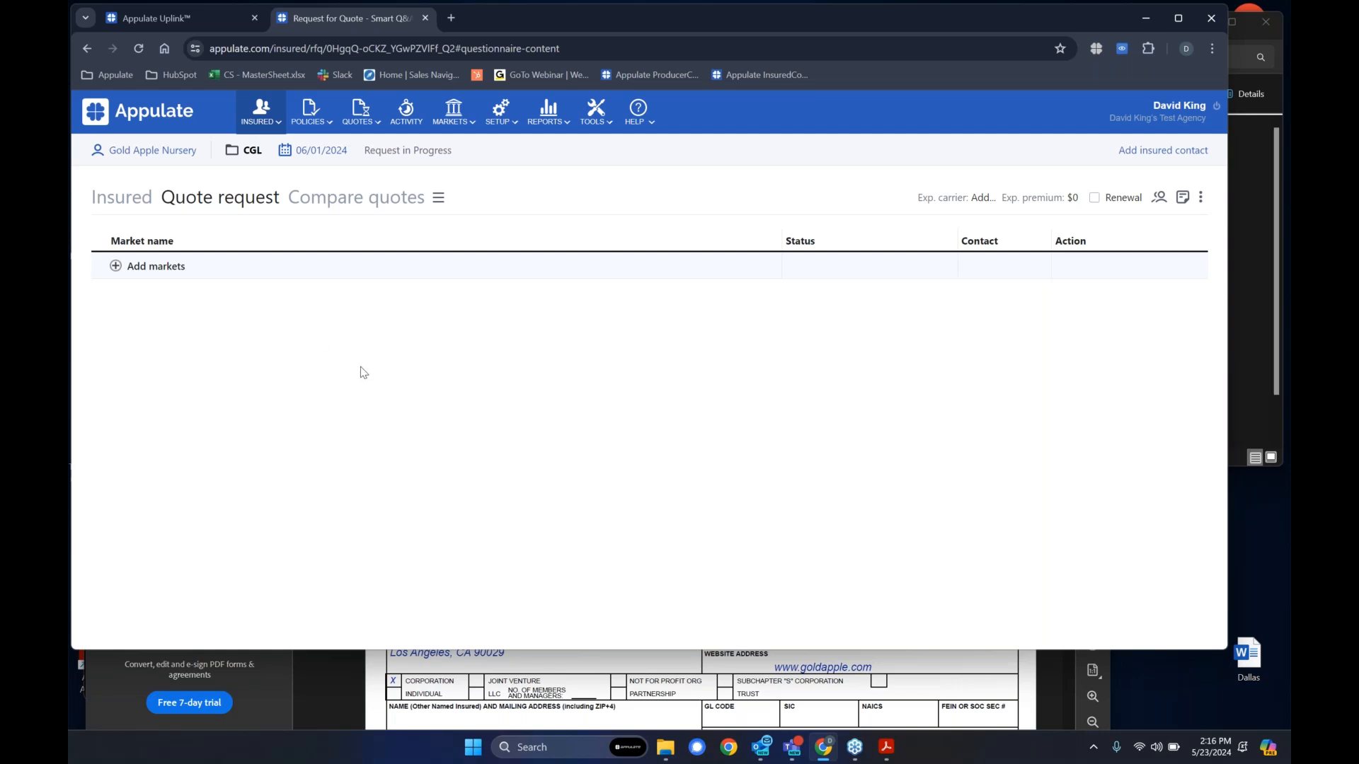
click(116, 268)
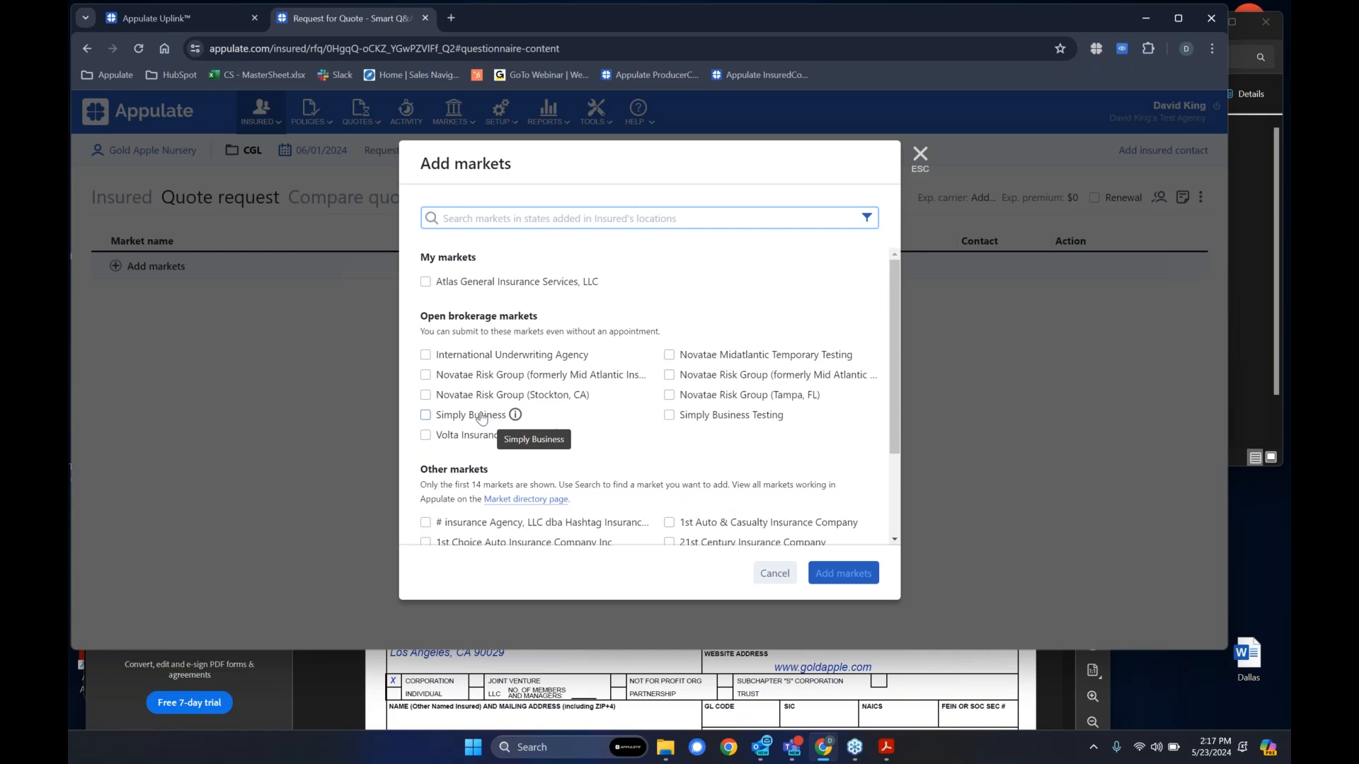
click(482, 418)
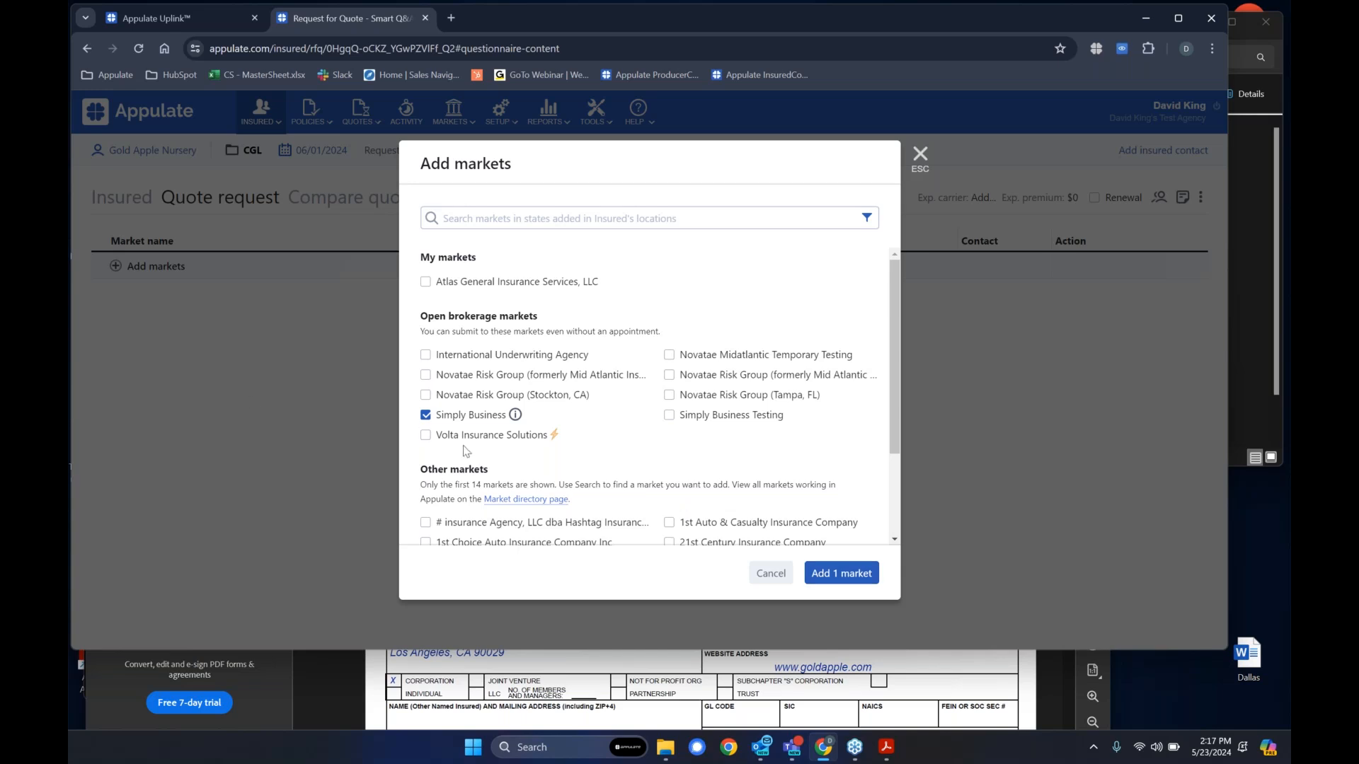
click(840, 576)
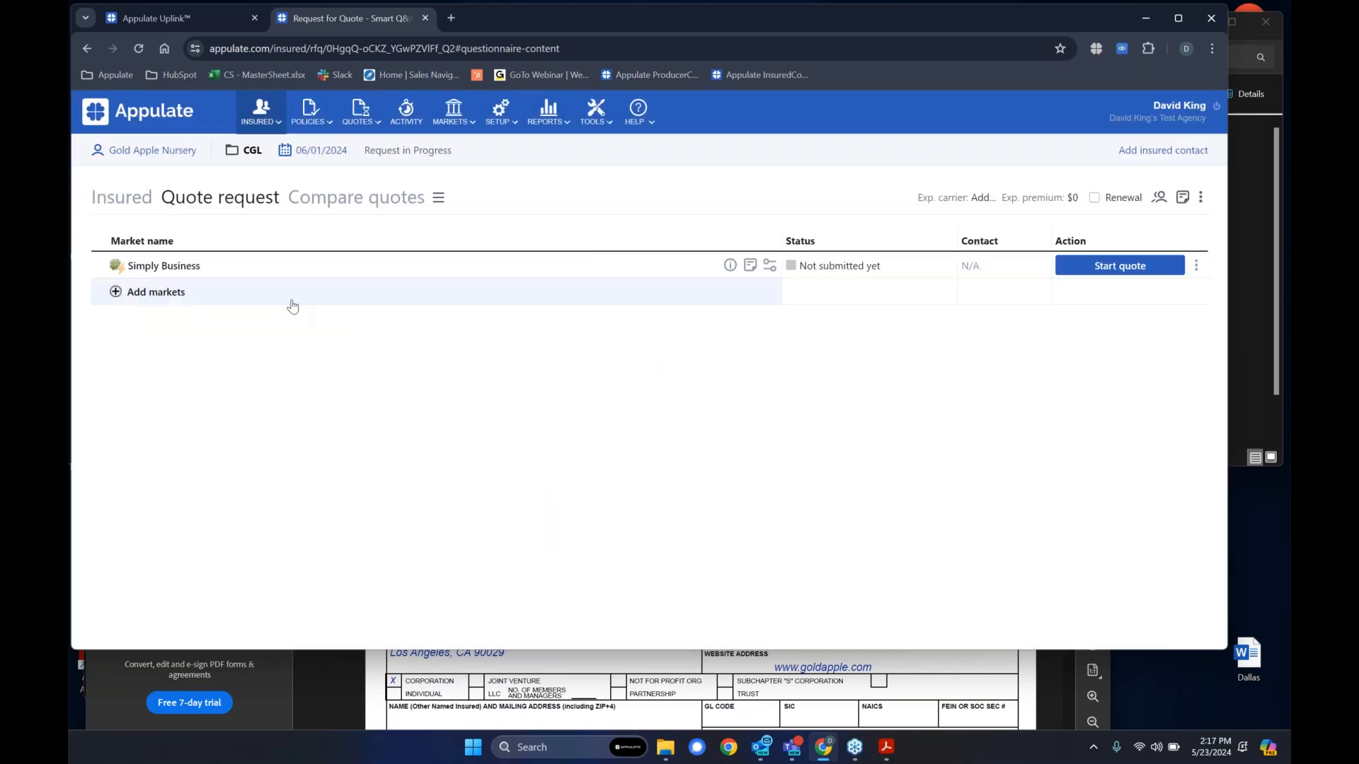
- View the agency's selected markets and return to the quote request
mouse_move(452, 123)
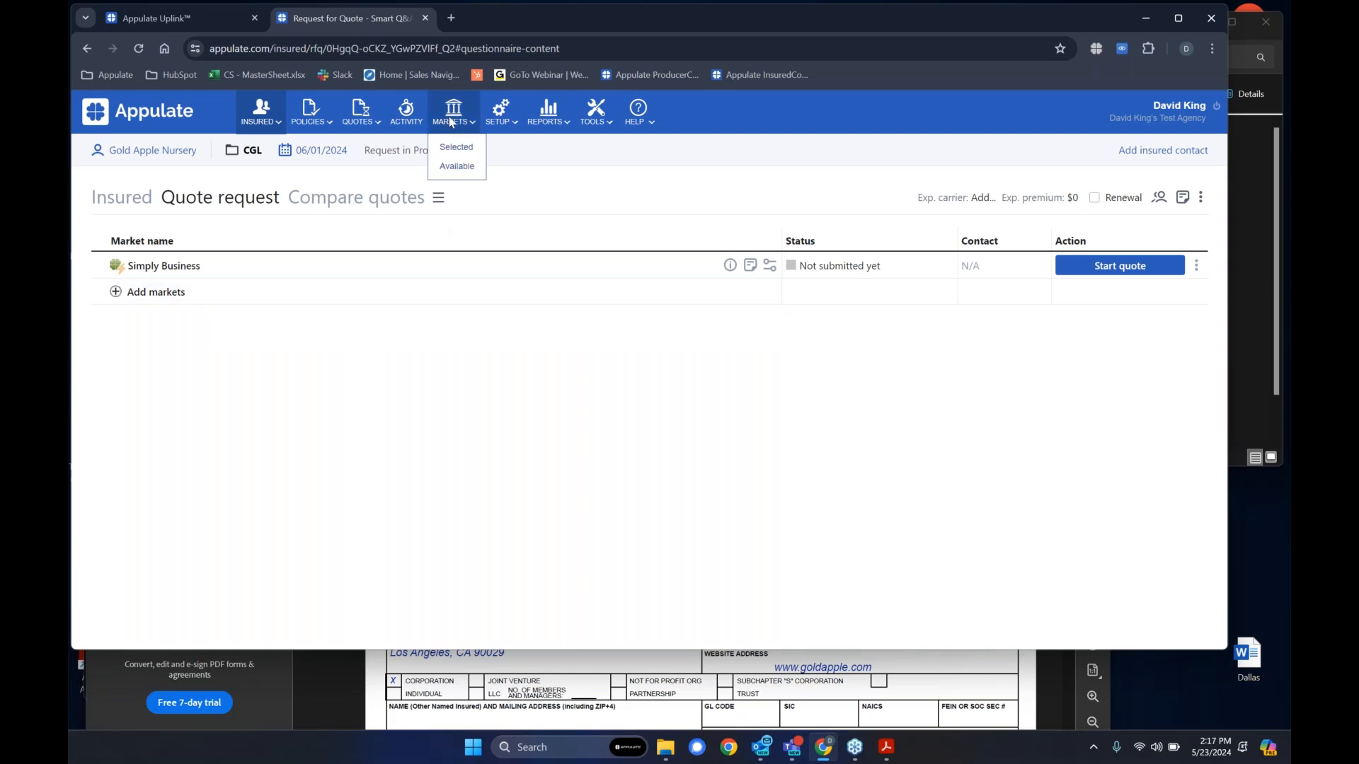
click(466, 154)
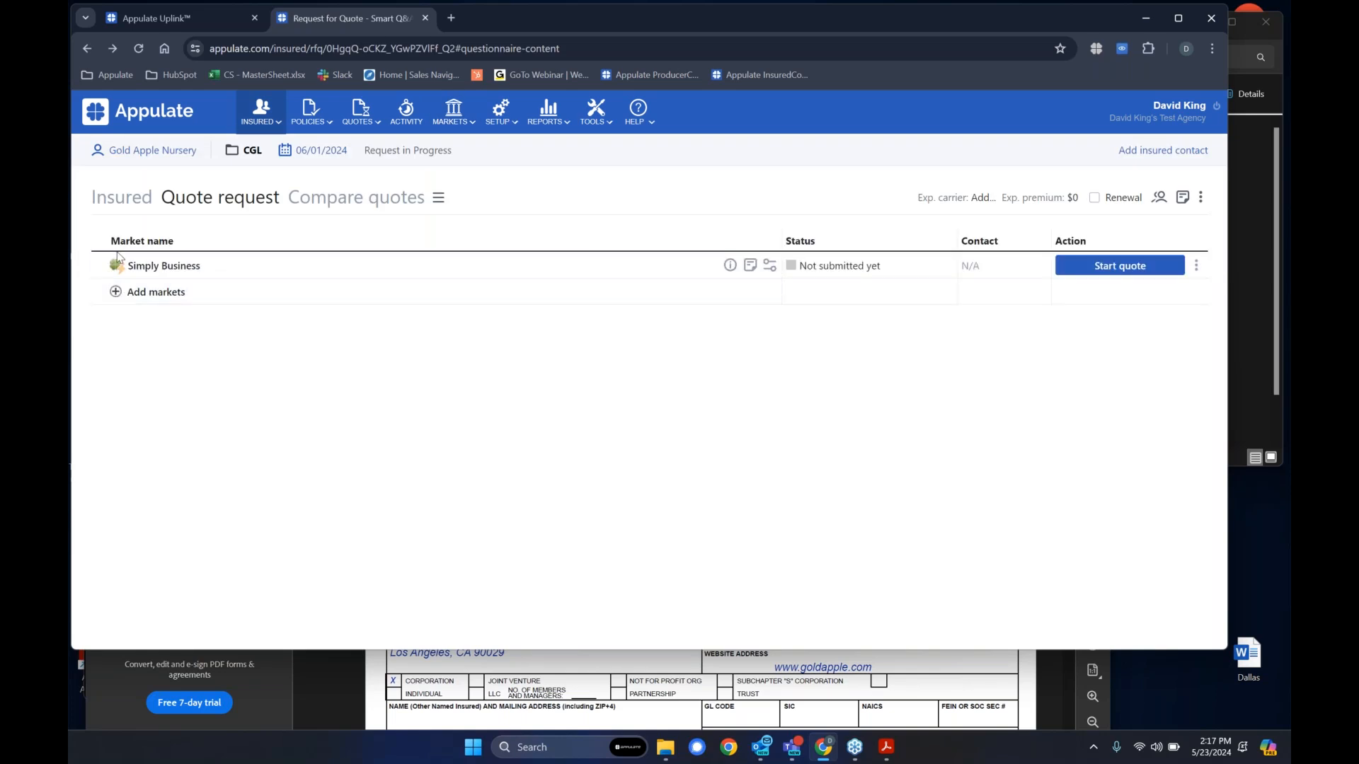
- Start the Simply Business quote and look through its Subject questions
mouse_move(117, 275)
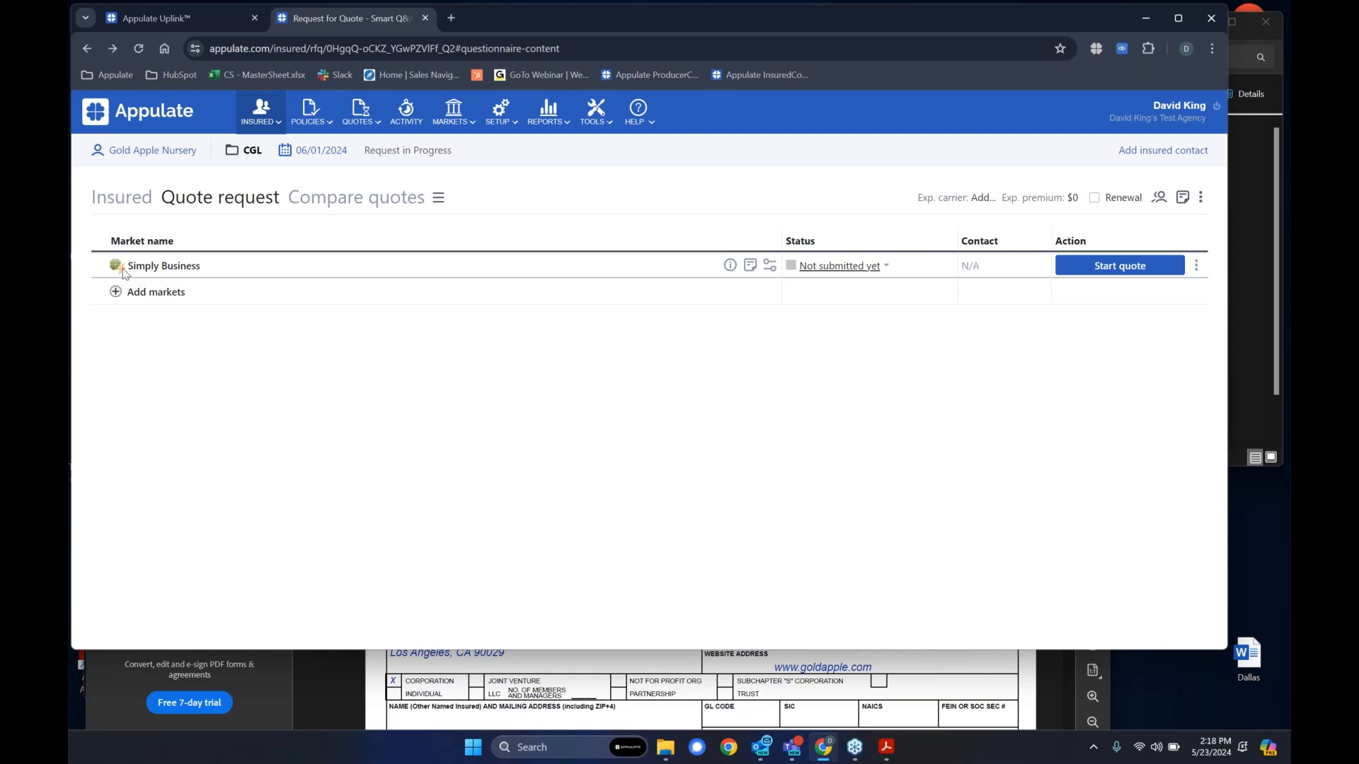
mouse_move(123, 274)
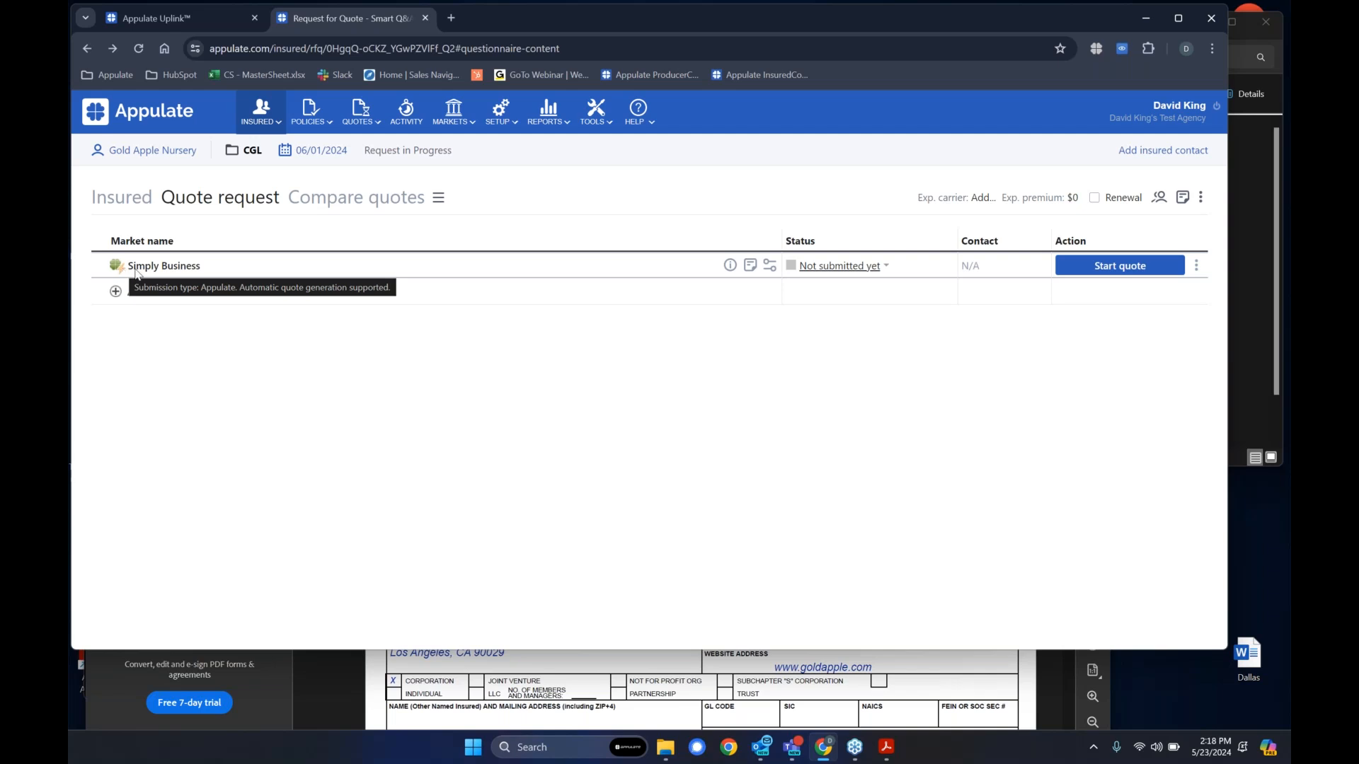
click(1131, 273)
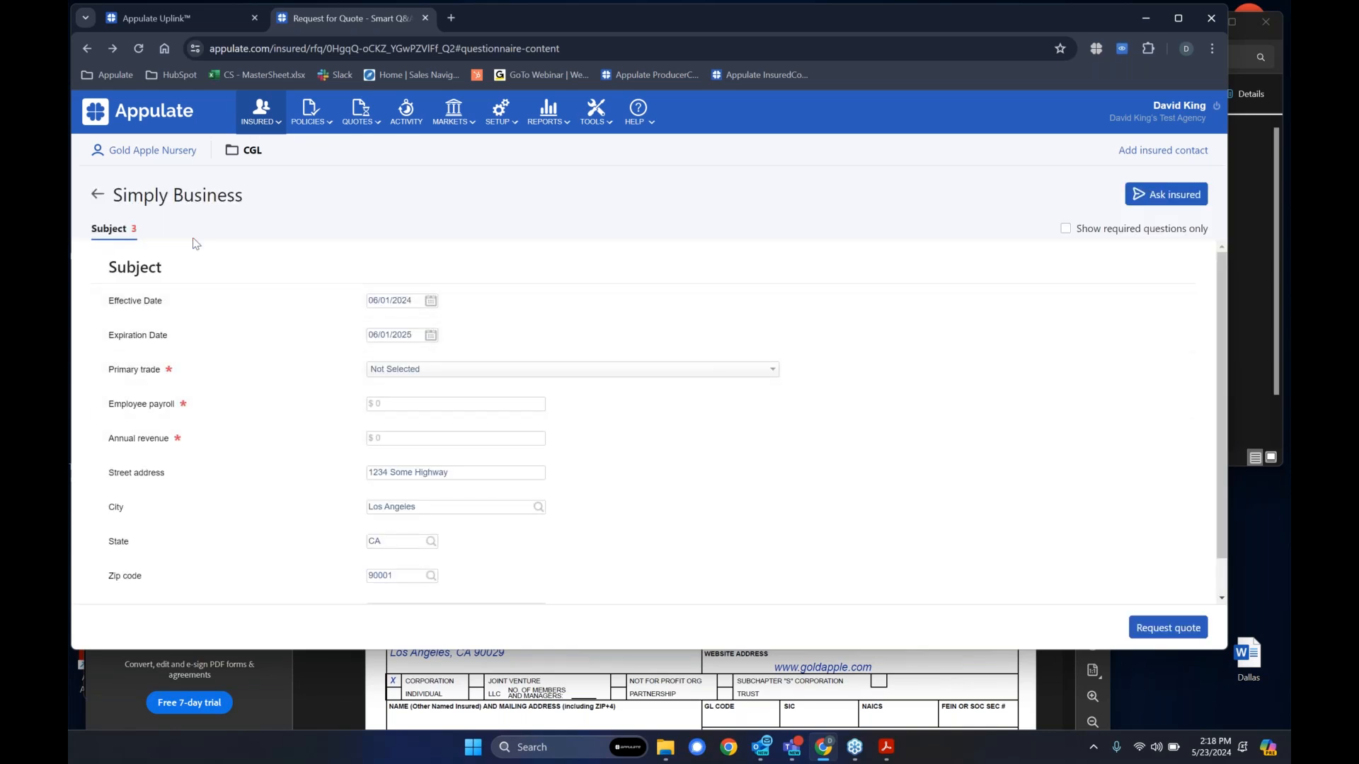
scroll(310, 530, down, 1)
scroll(306, 538, up, 1)
scroll(740, 461, down, 1)
scroll(637, 502, up, 1)
- Set the primary trade to Carpentry, employee payroll to $100,000 and annual revenue to $250,000
click(475, 372)
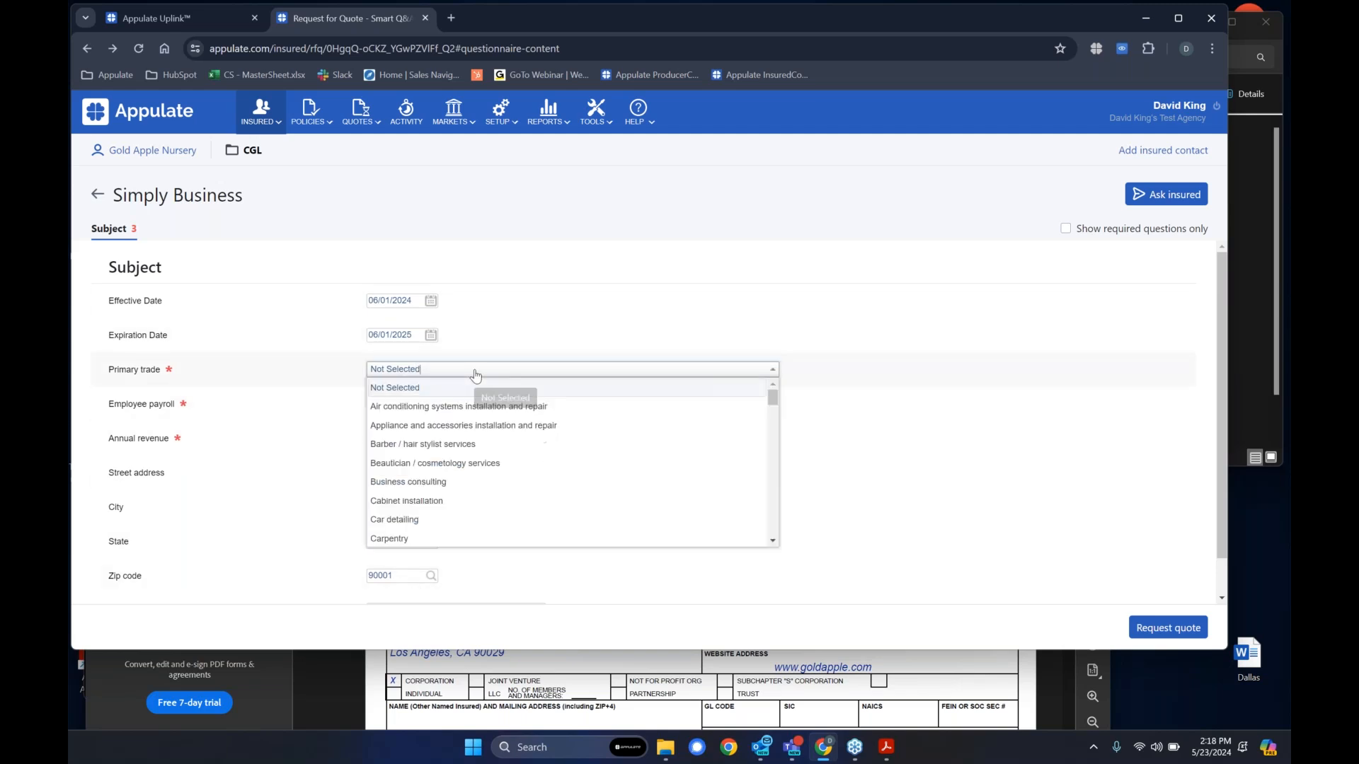
click(396, 540)
click(397, 405)
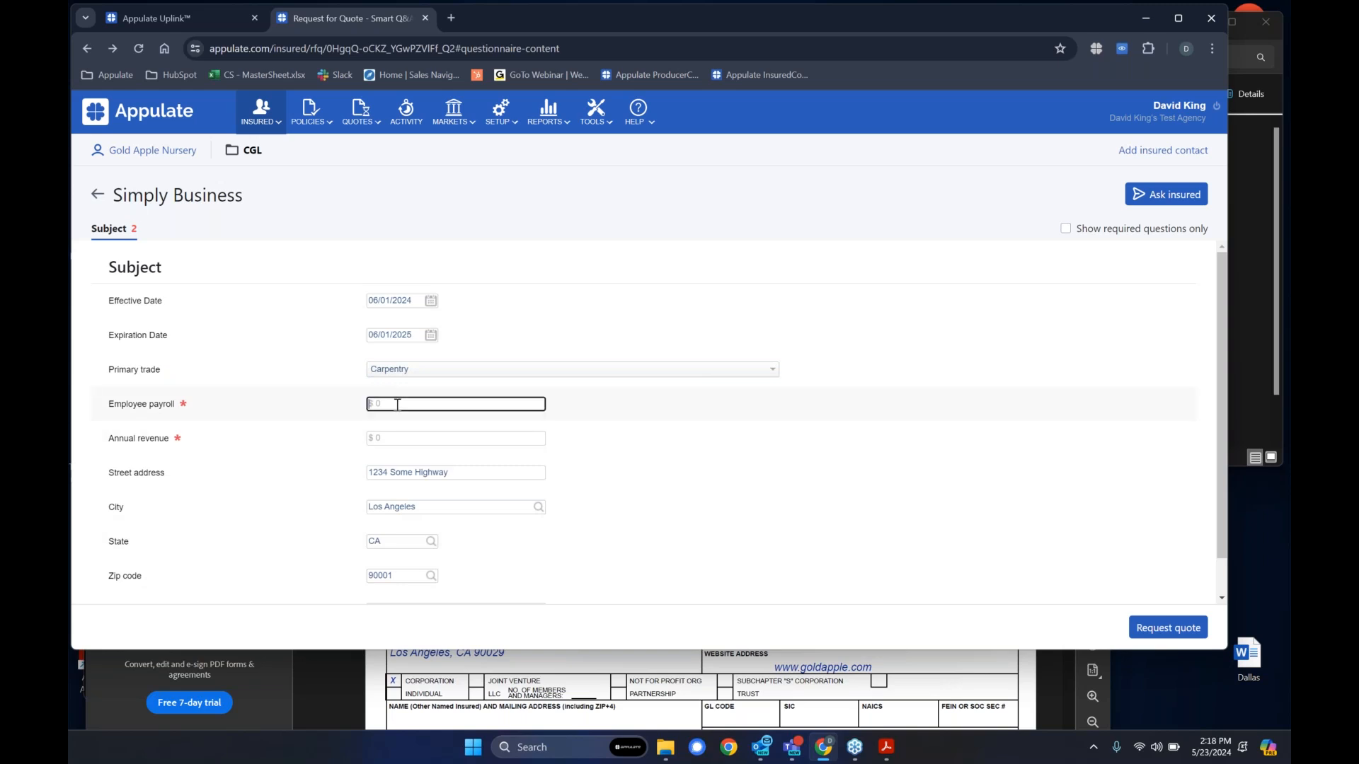
text(100,000)
key(Tab)
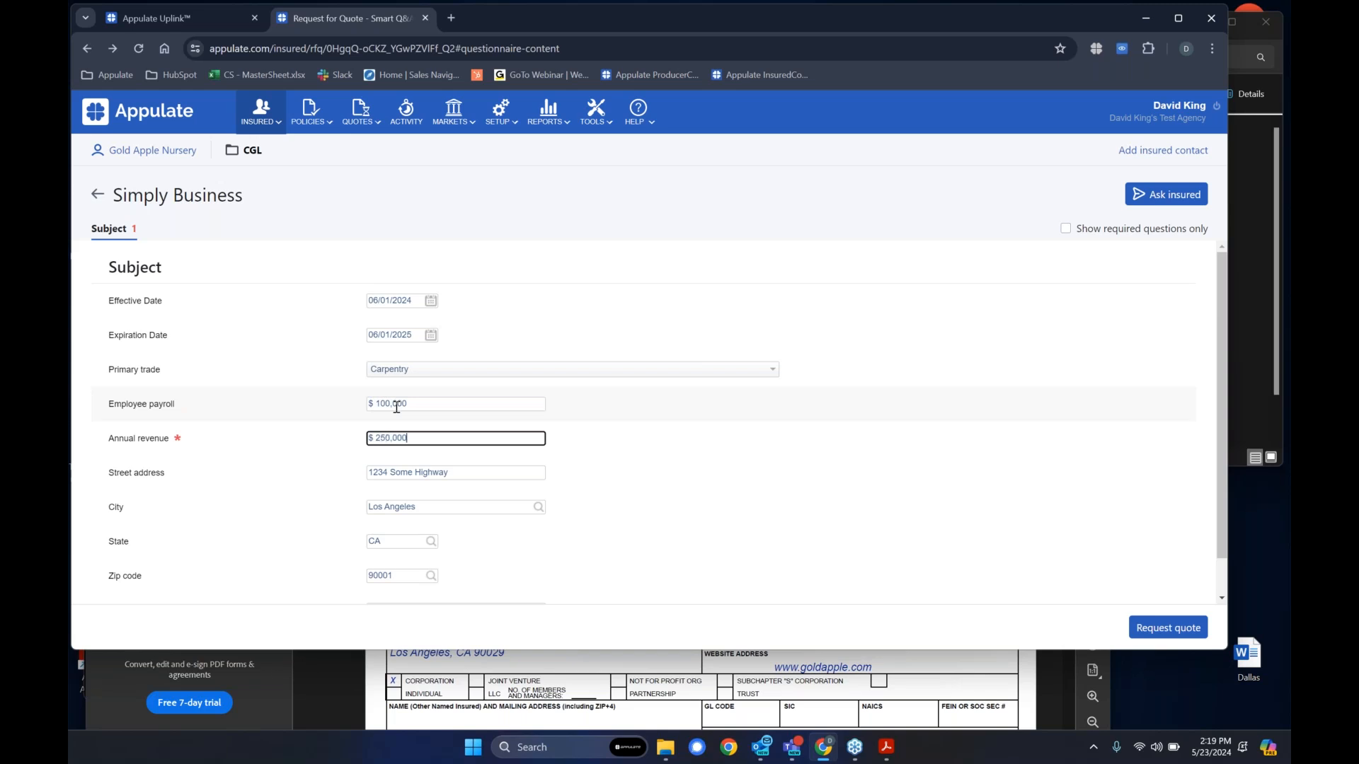
key(Tab)
scroll(683, 534, down, 1)
click(695, 568)
click(1231, 513)
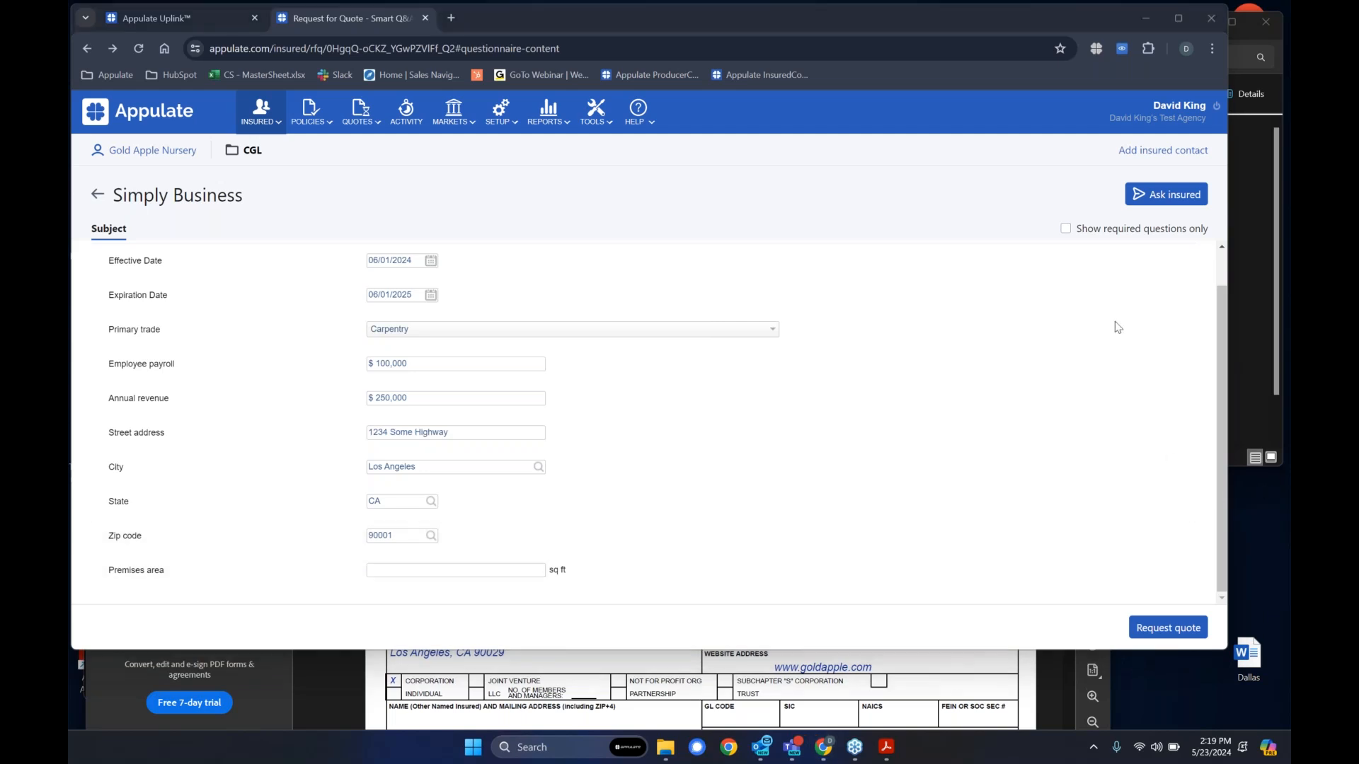
- Request the Simply Business quote and continue finishing the submission on the Simply Business partner site
click(1176, 629)
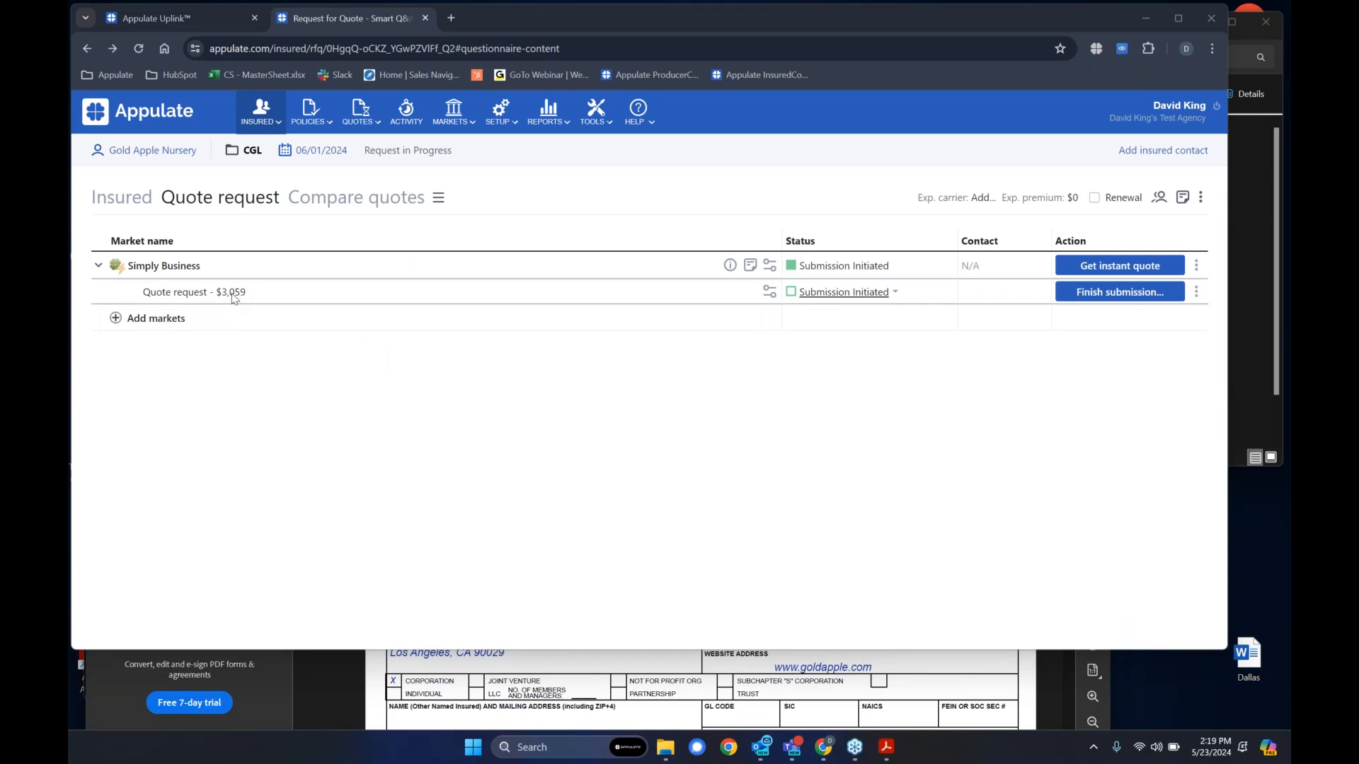
click(1106, 294)
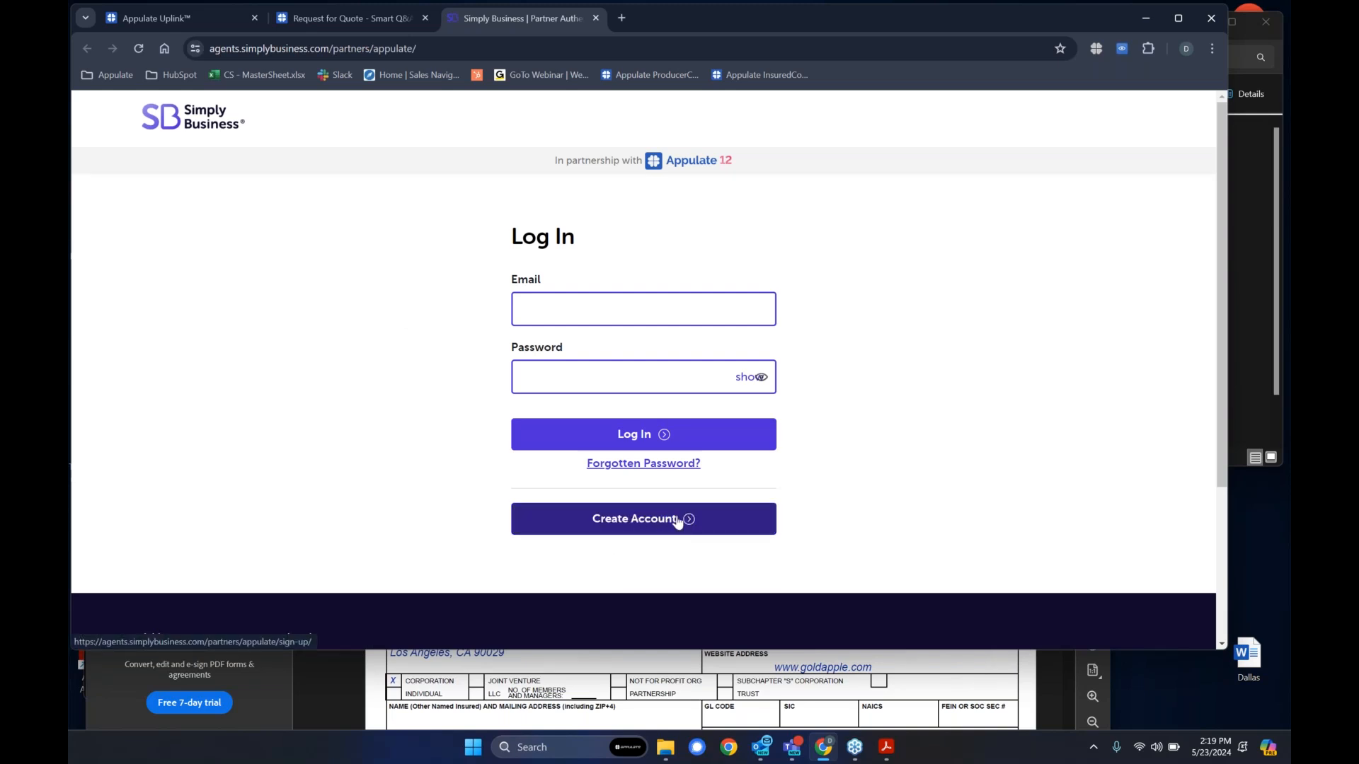
click(582, 522)
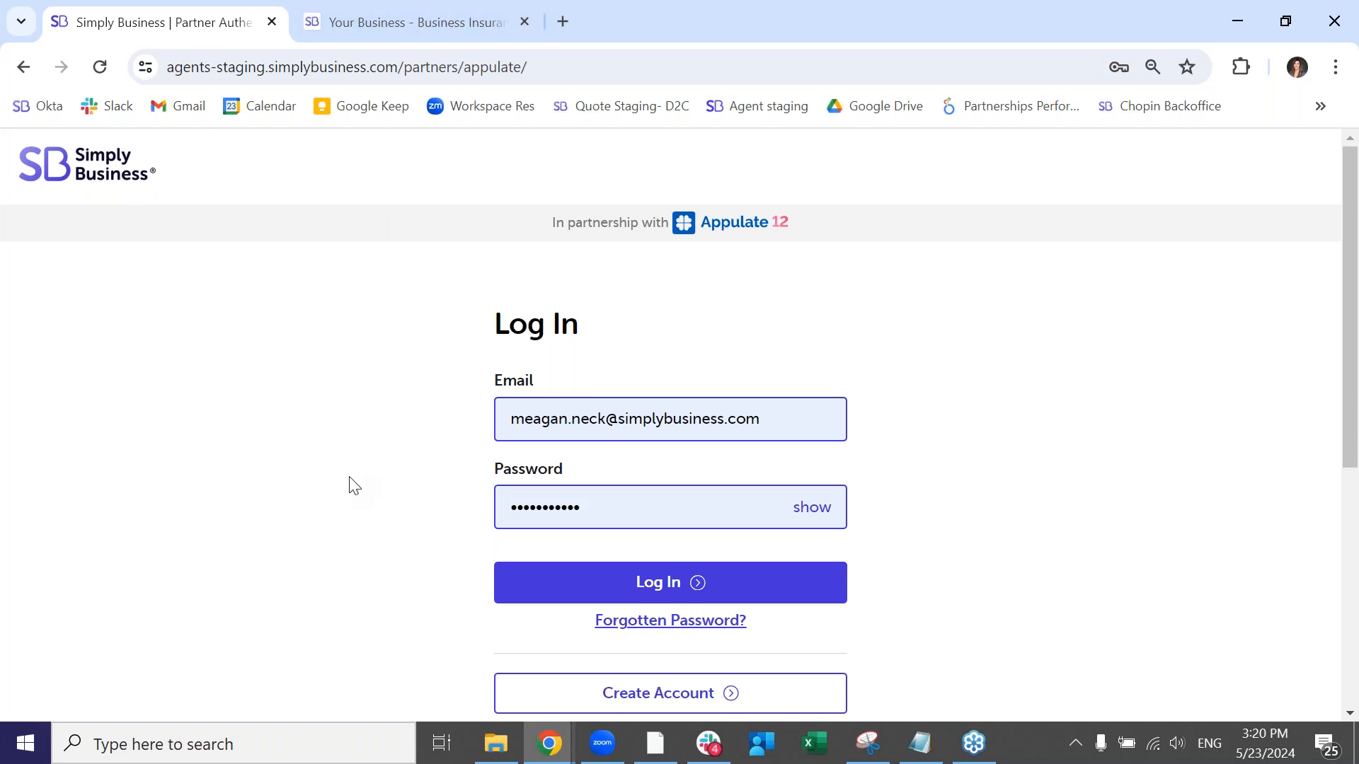
- Log in to the Simply Business partner site with the prefilled e-mail and password
click(1238, 28)
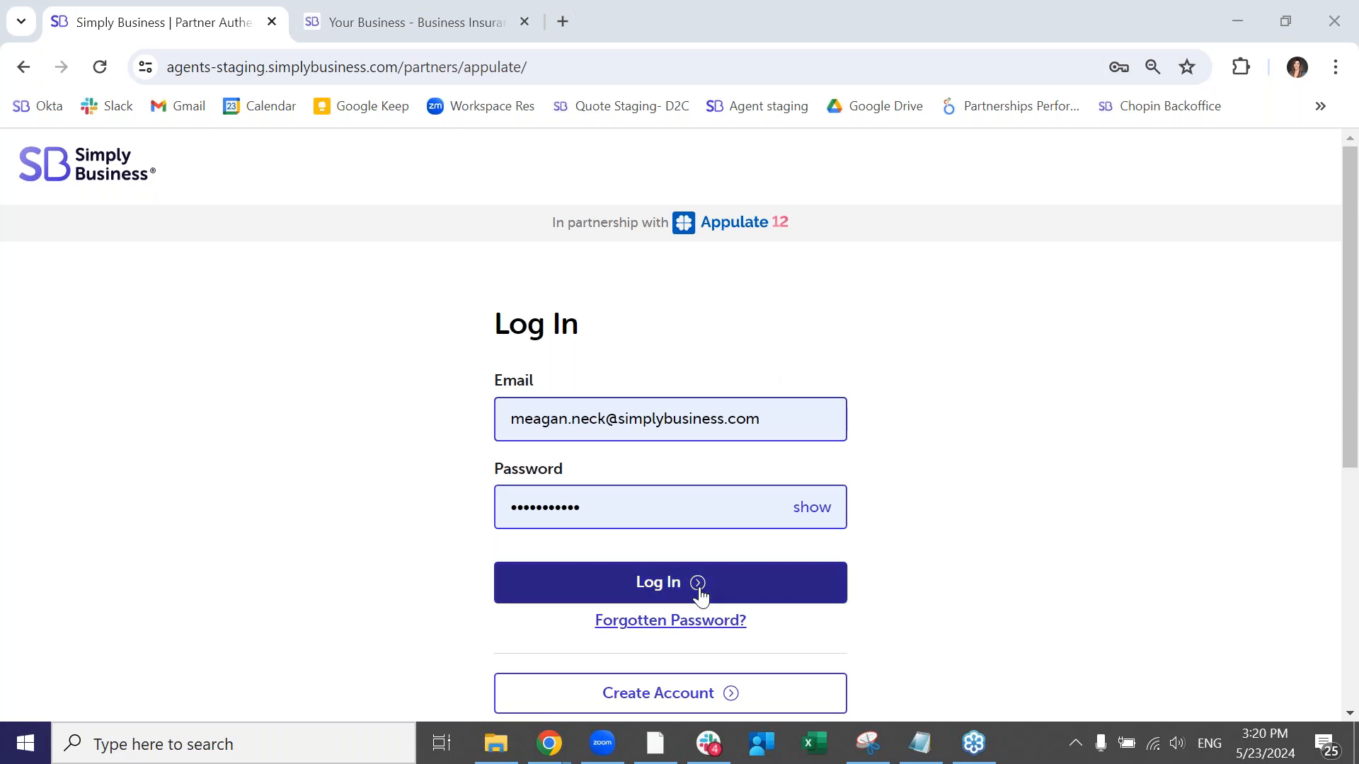
click(742, 708)
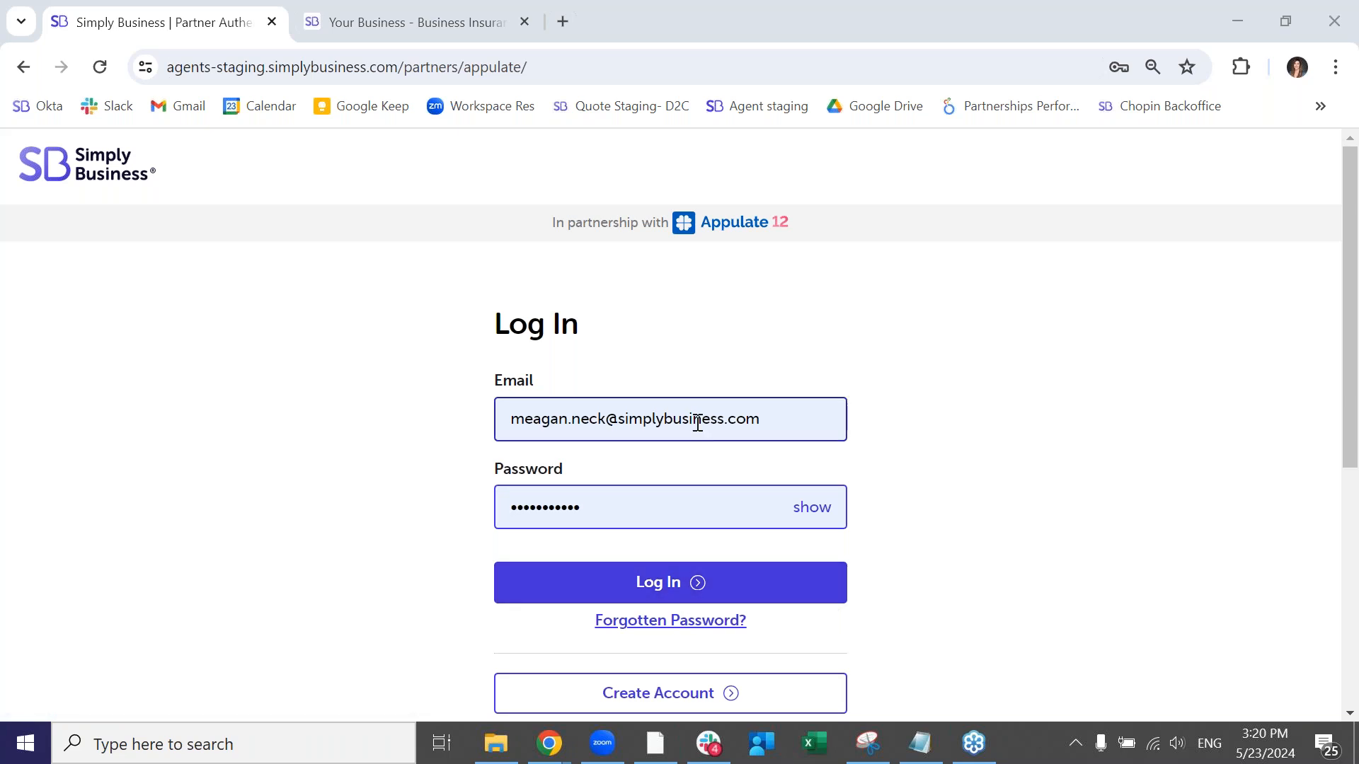
click(618, 588)
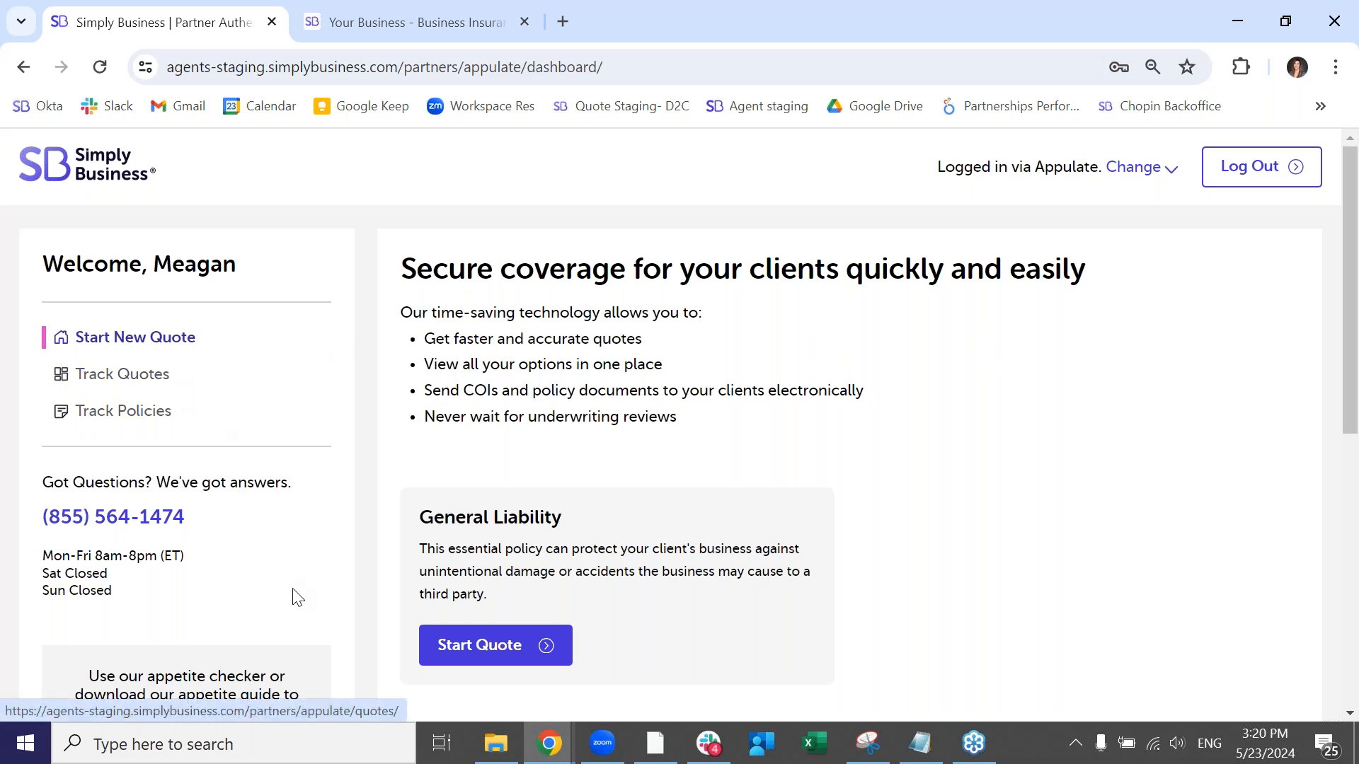
- Review the partner dashboard's quotes in progress, expired quotes and active policies
scroll(288, 577, down, 1)
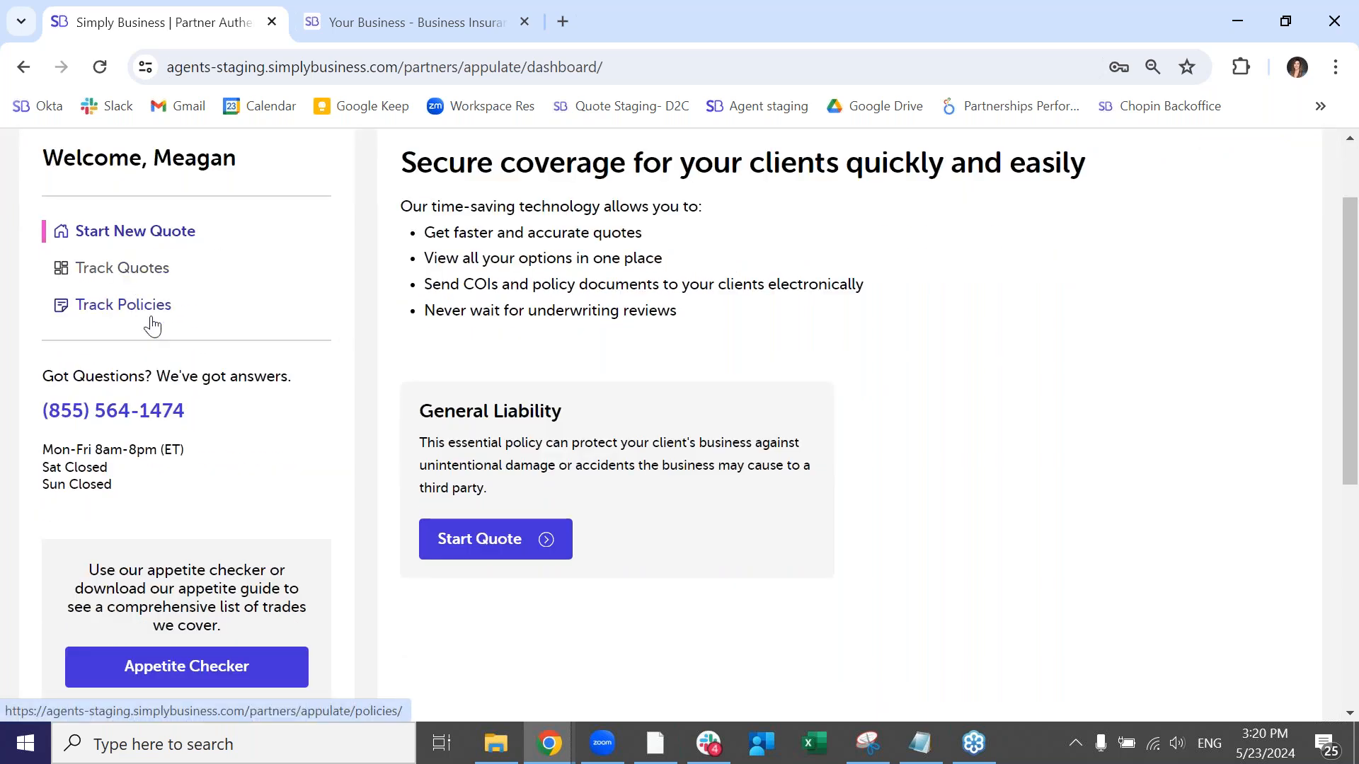
scroll(216, 348, up, 1)
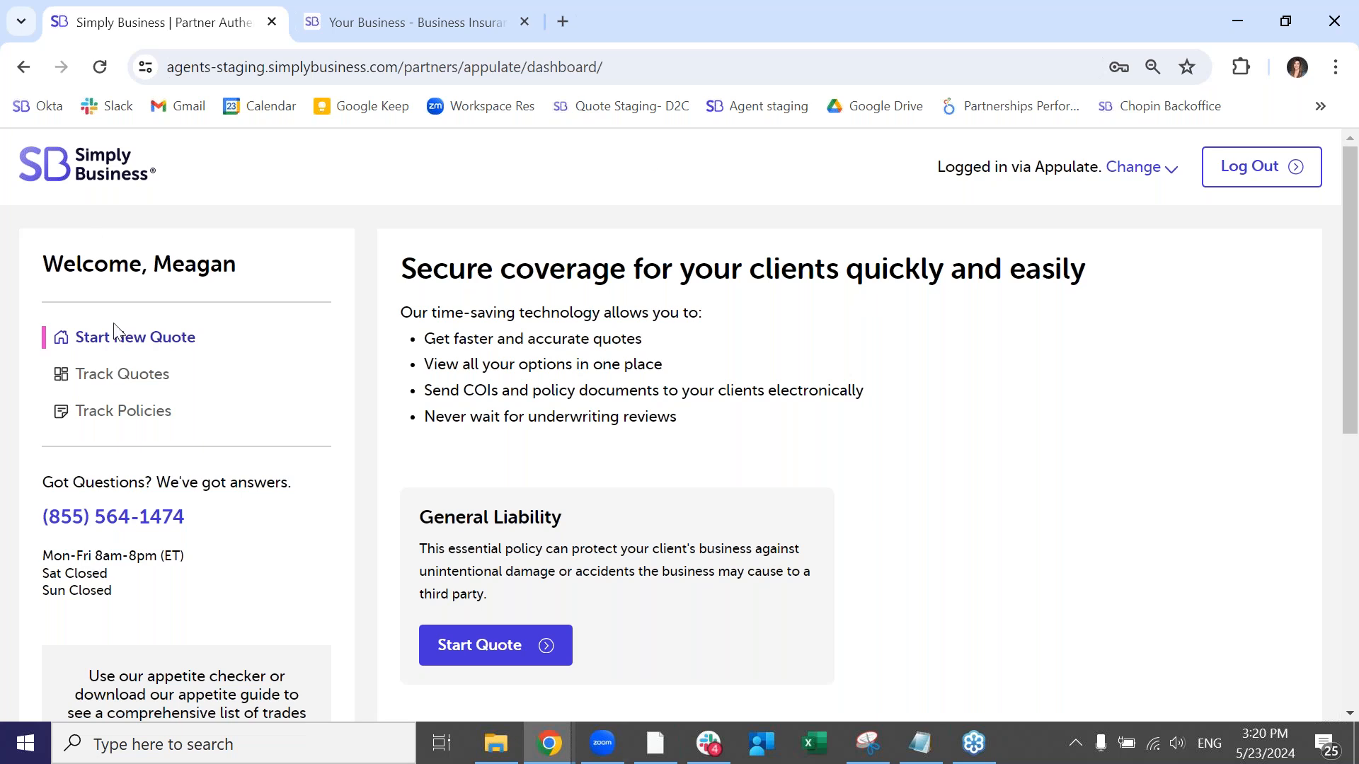
click(138, 390)
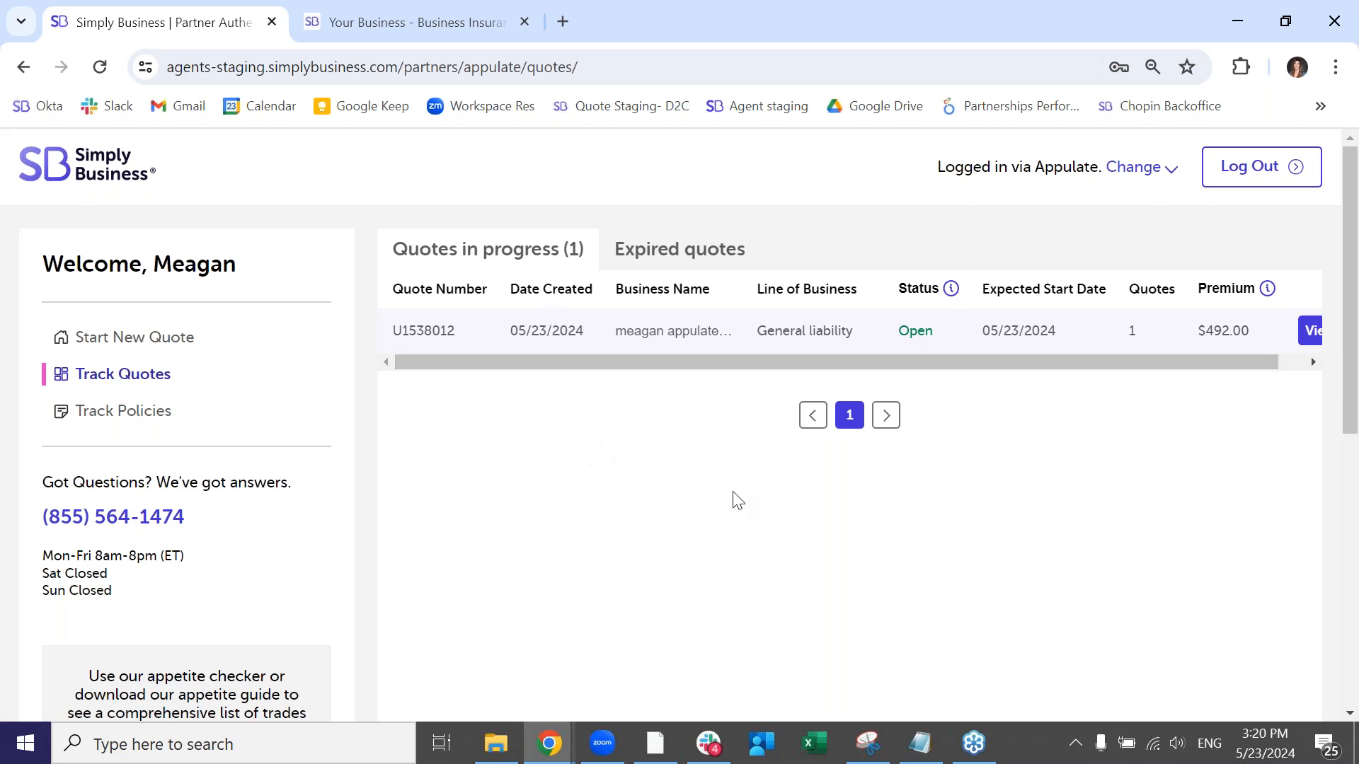
mouse_move(696, 363)
mouse_down()
mouse_move(719, 376)
mouse_move(690, 376)
mouse_up()
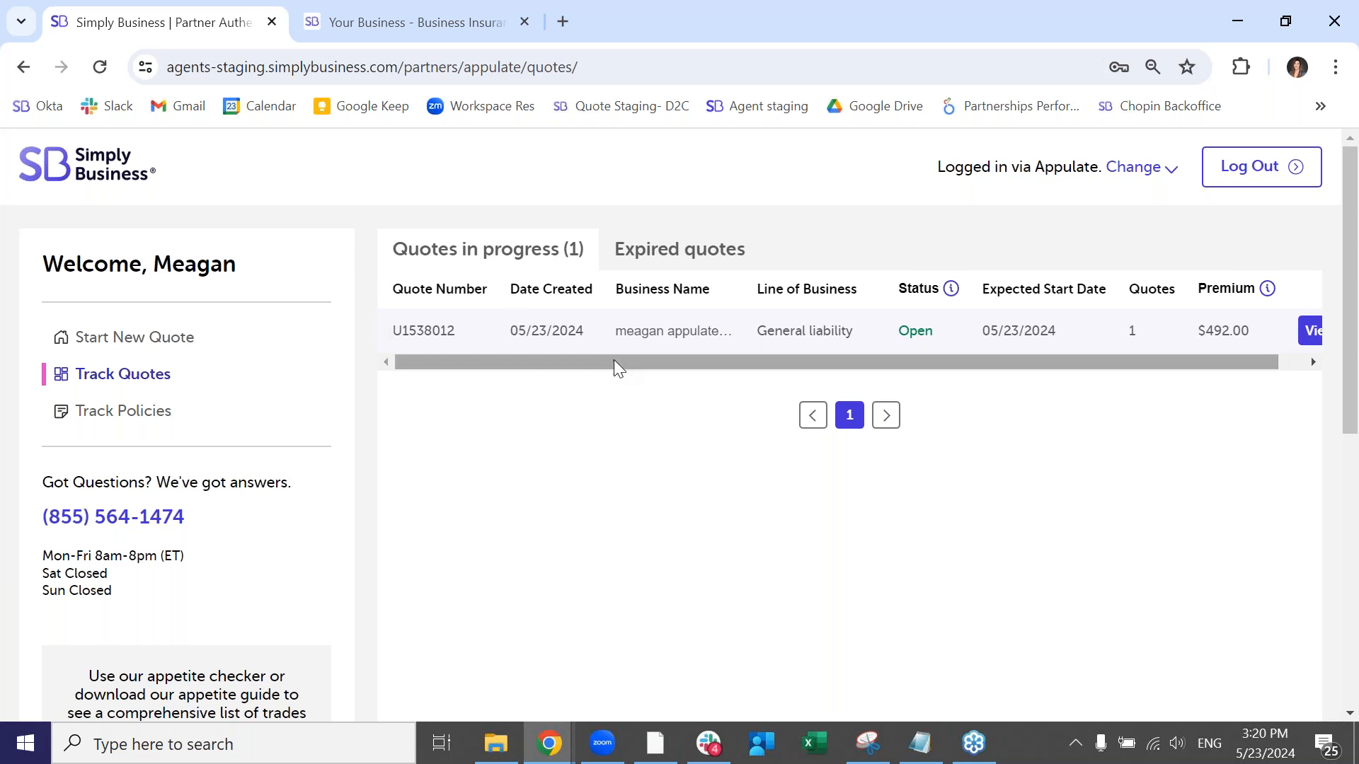
drag(613, 360, 691, 382)
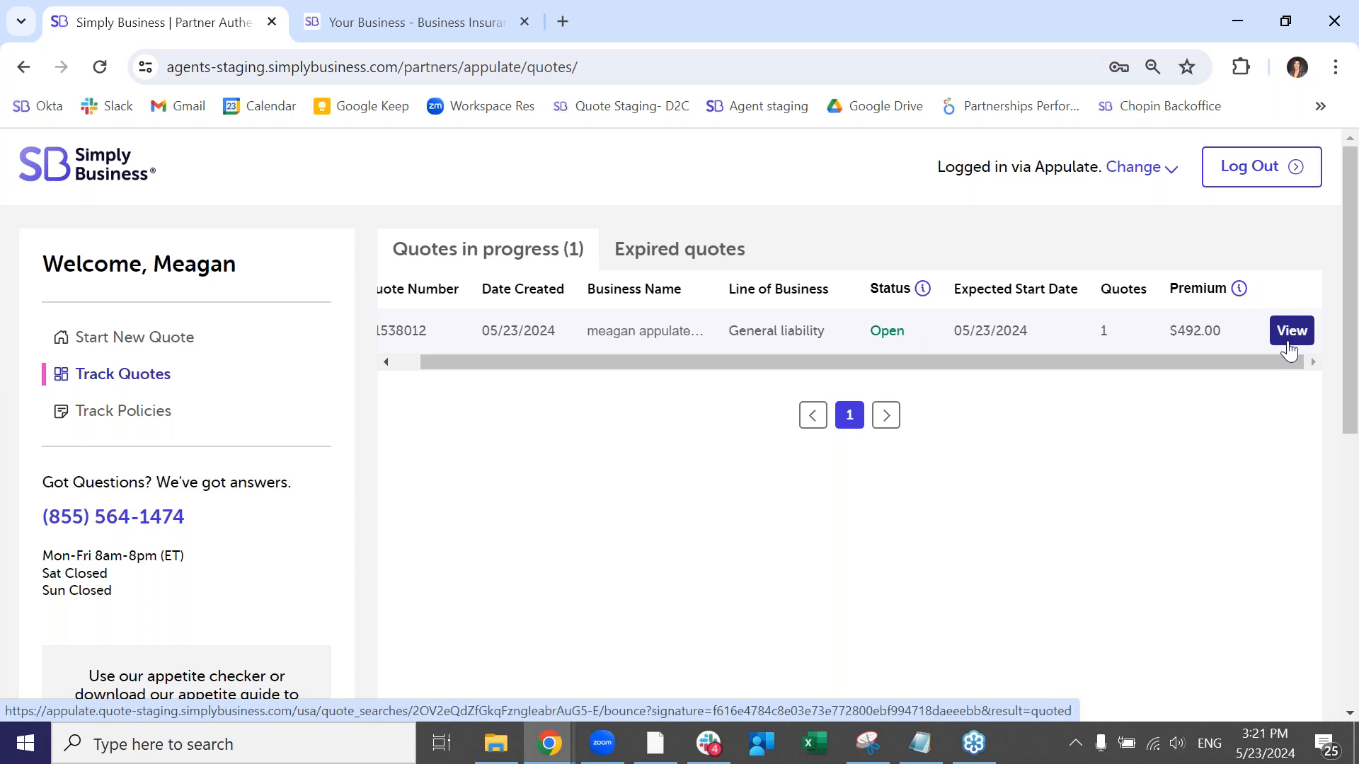
click(629, 251)
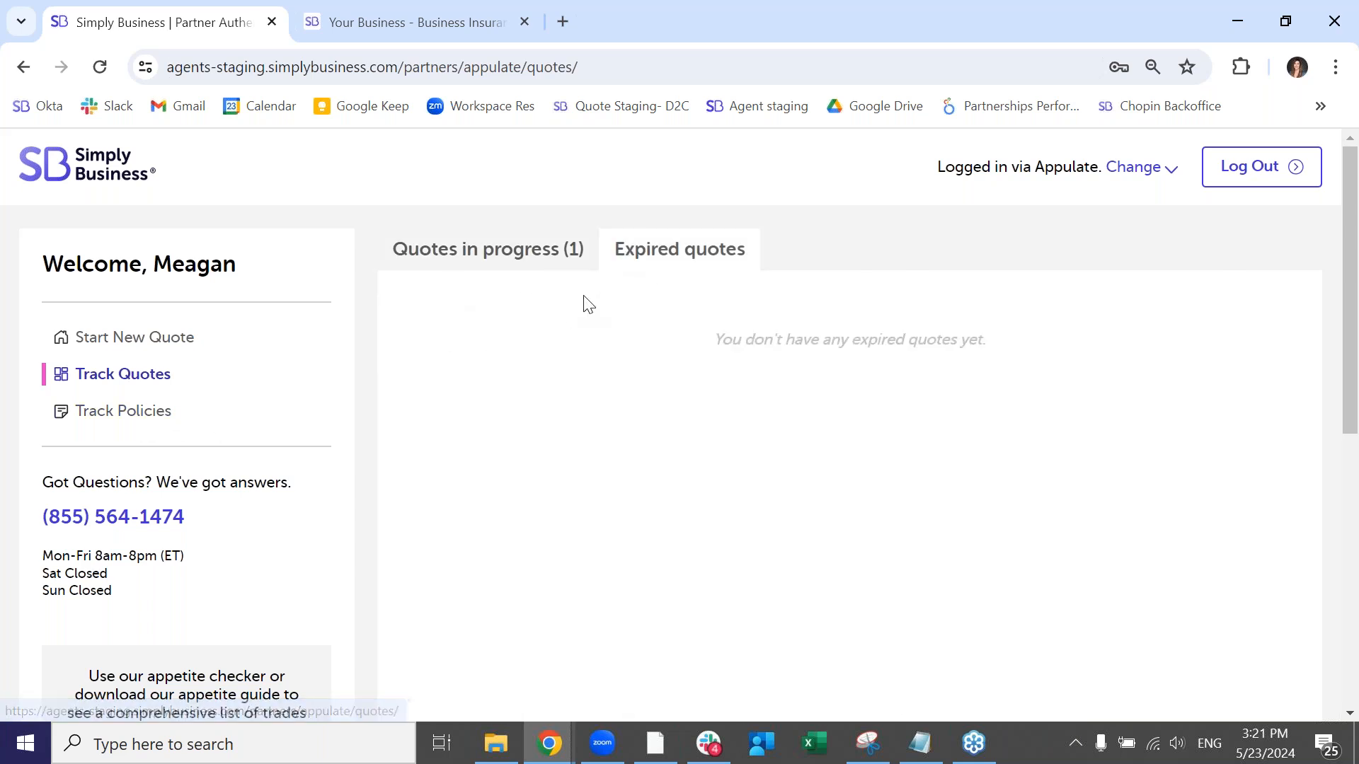
click(110, 416)
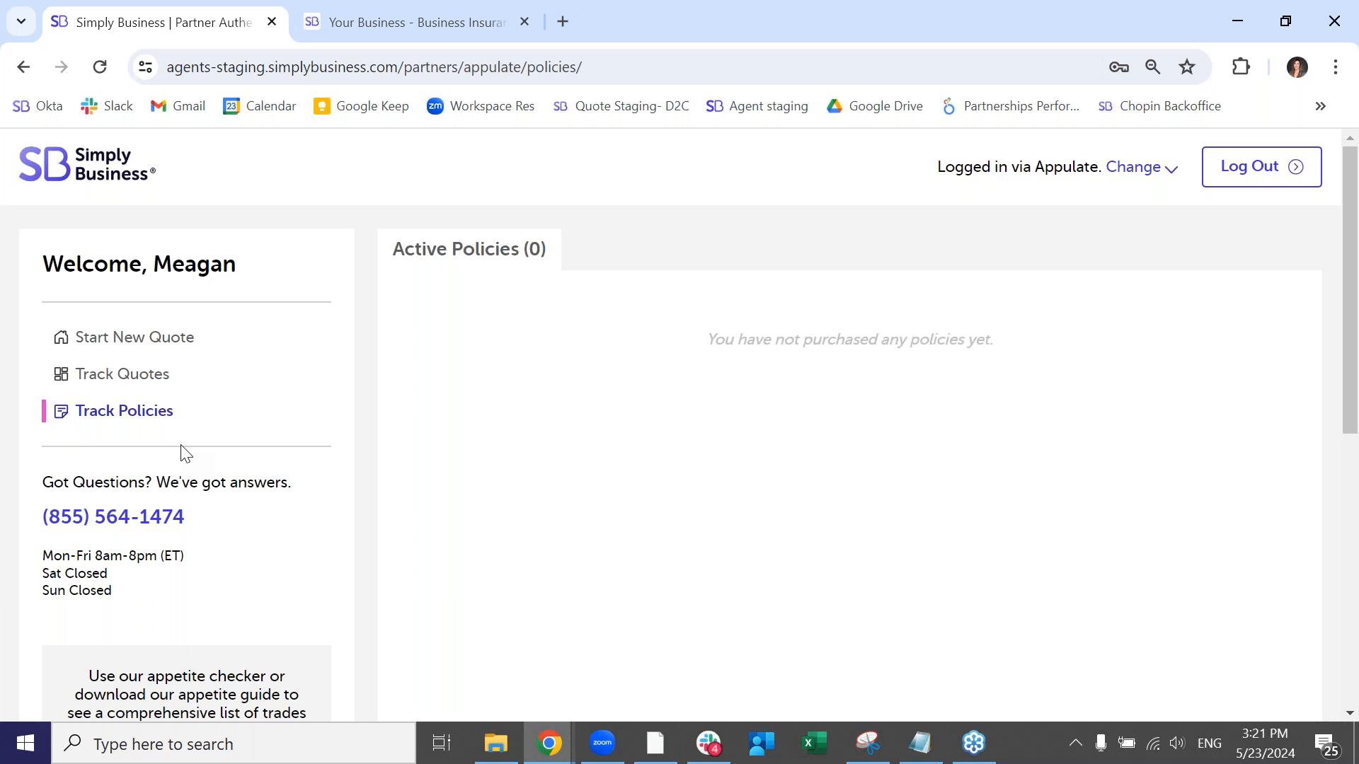
- Use the Appetite Checker to check whether the Carpentry trade is covered
scroll(168, 481, down, 3)
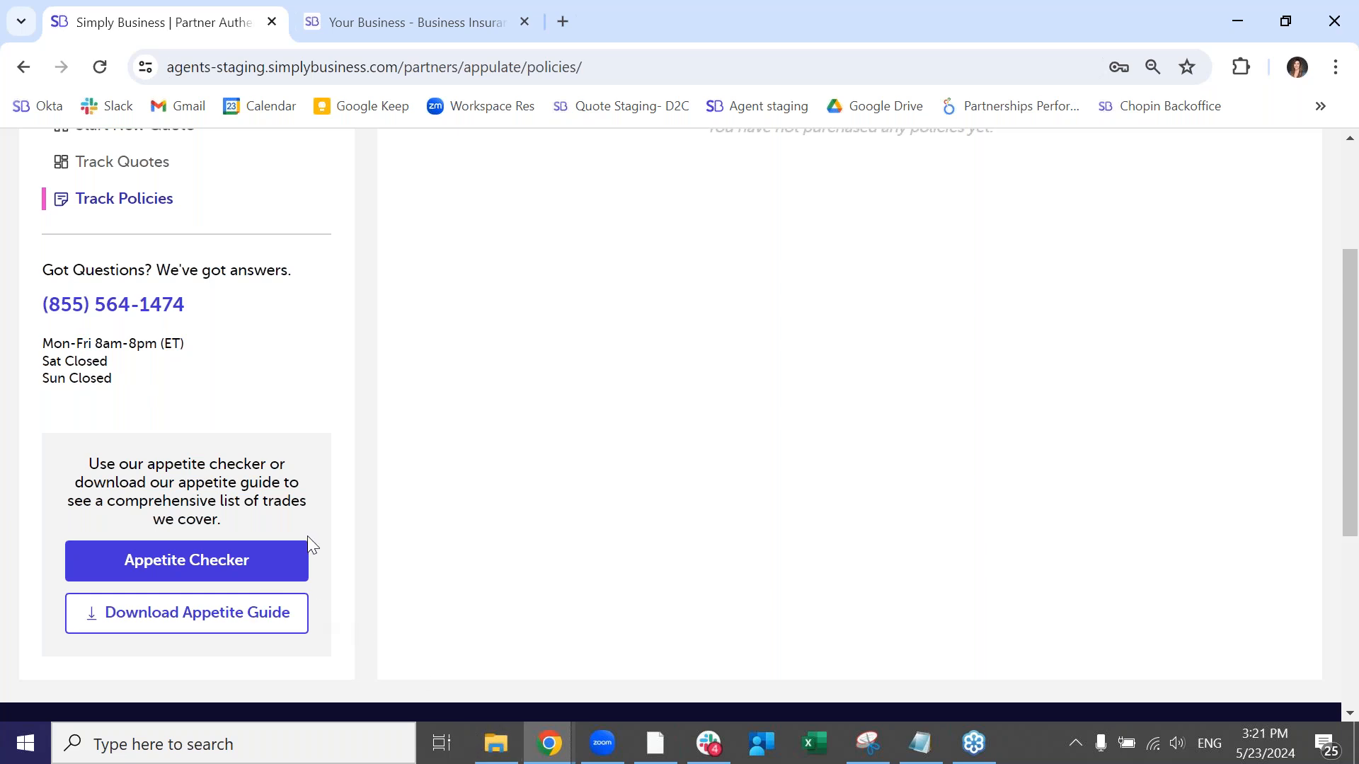
click(236, 558)
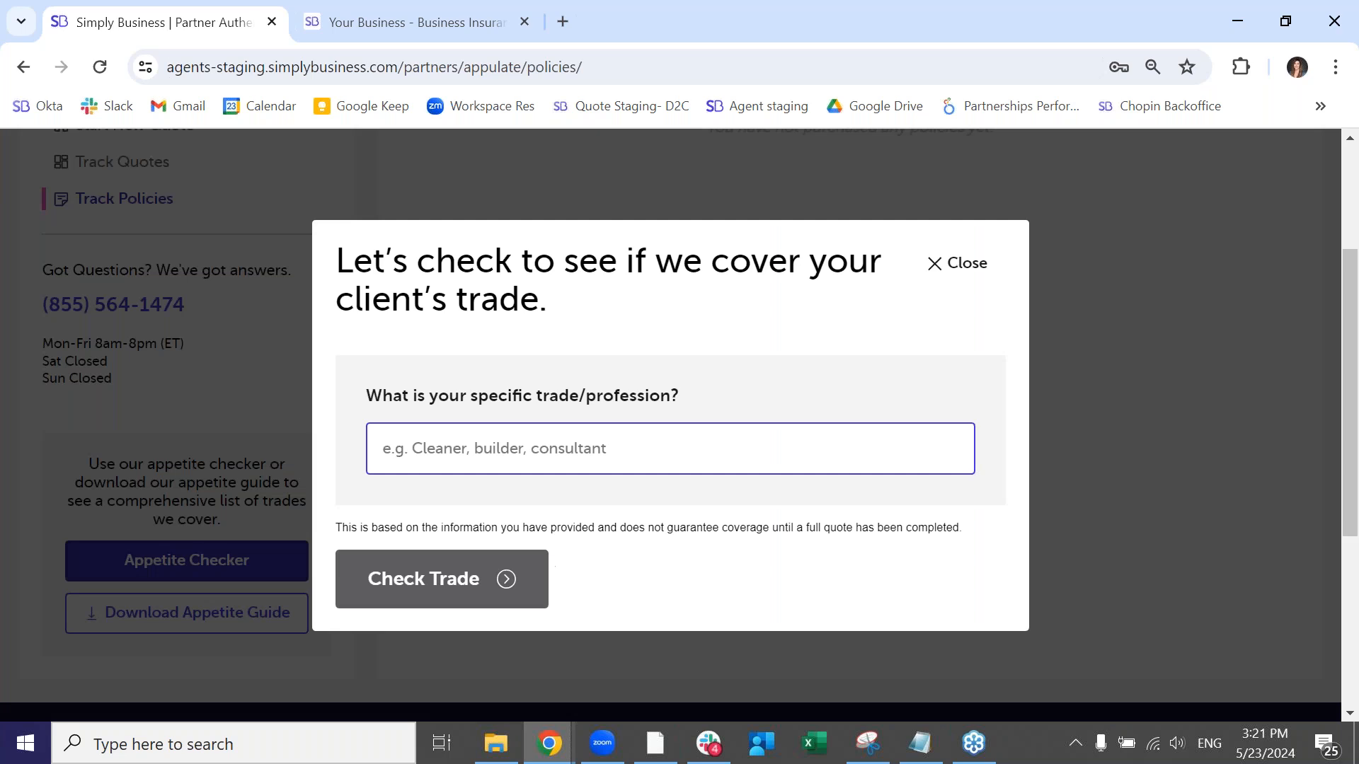
click(637, 443)
text(con)
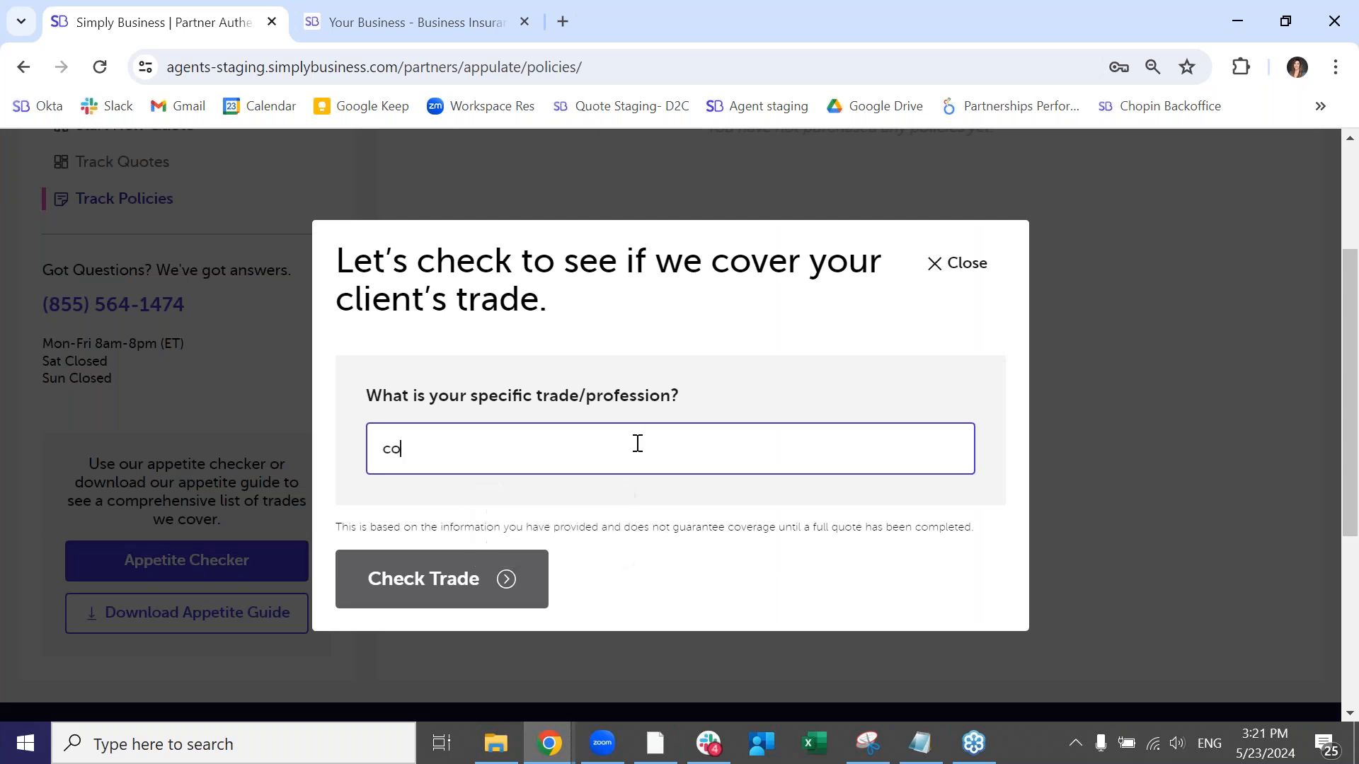
key(BackSpace)
key(BackSpace)
text(arpentry)
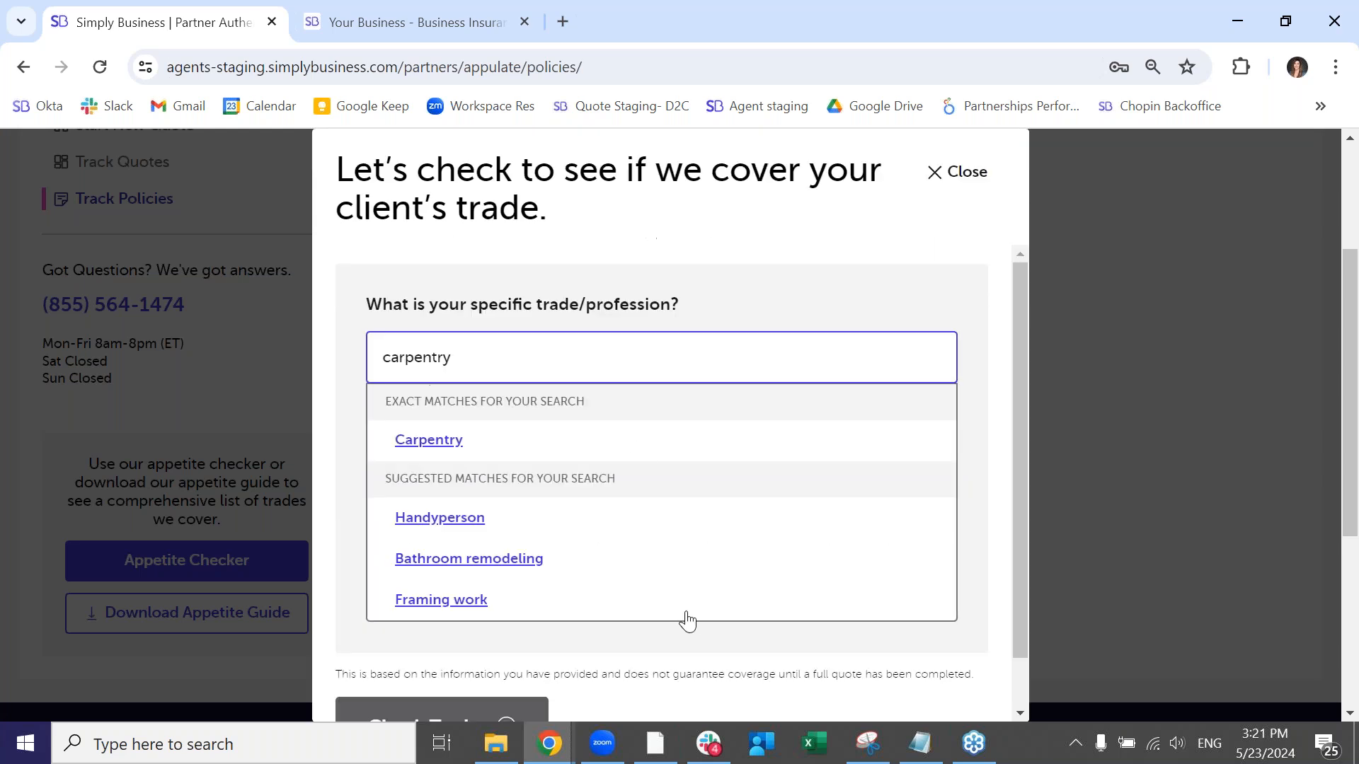
click(426, 442)
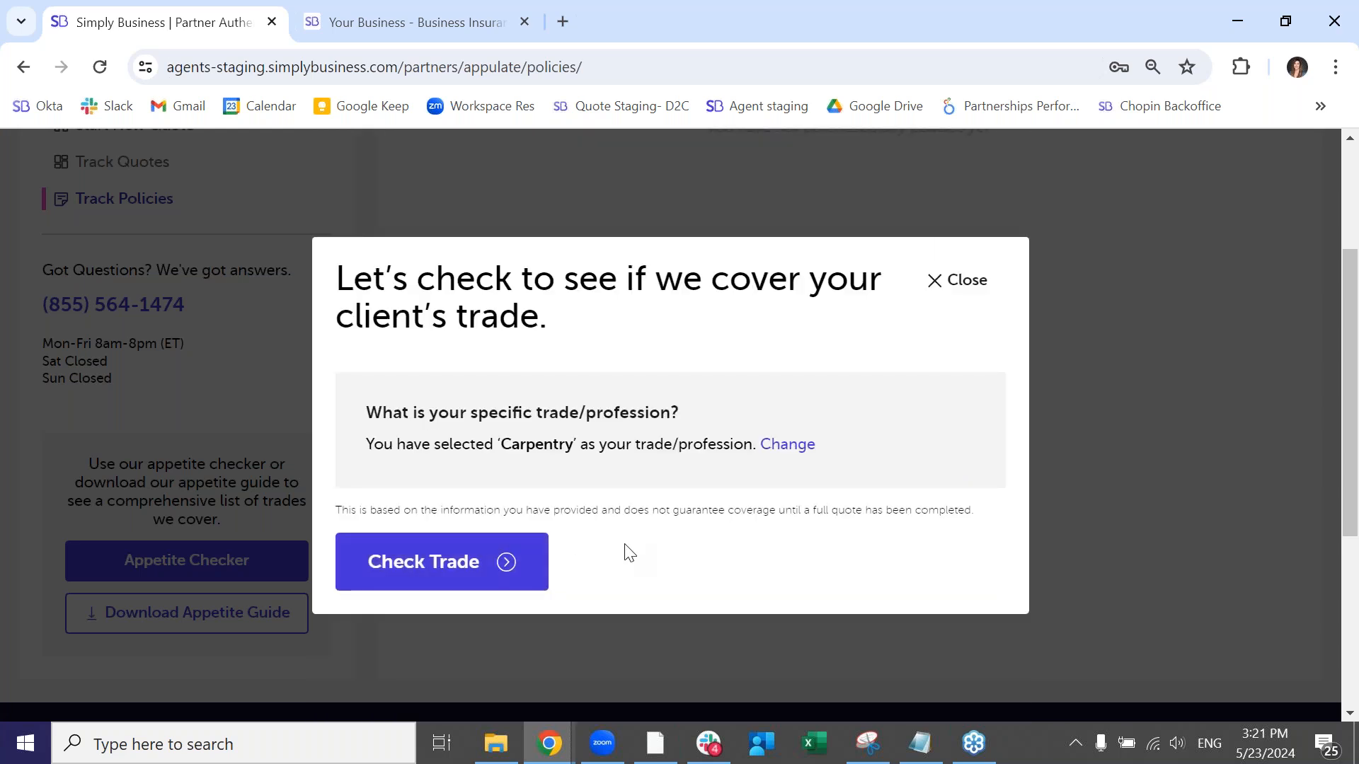
click(518, 570)
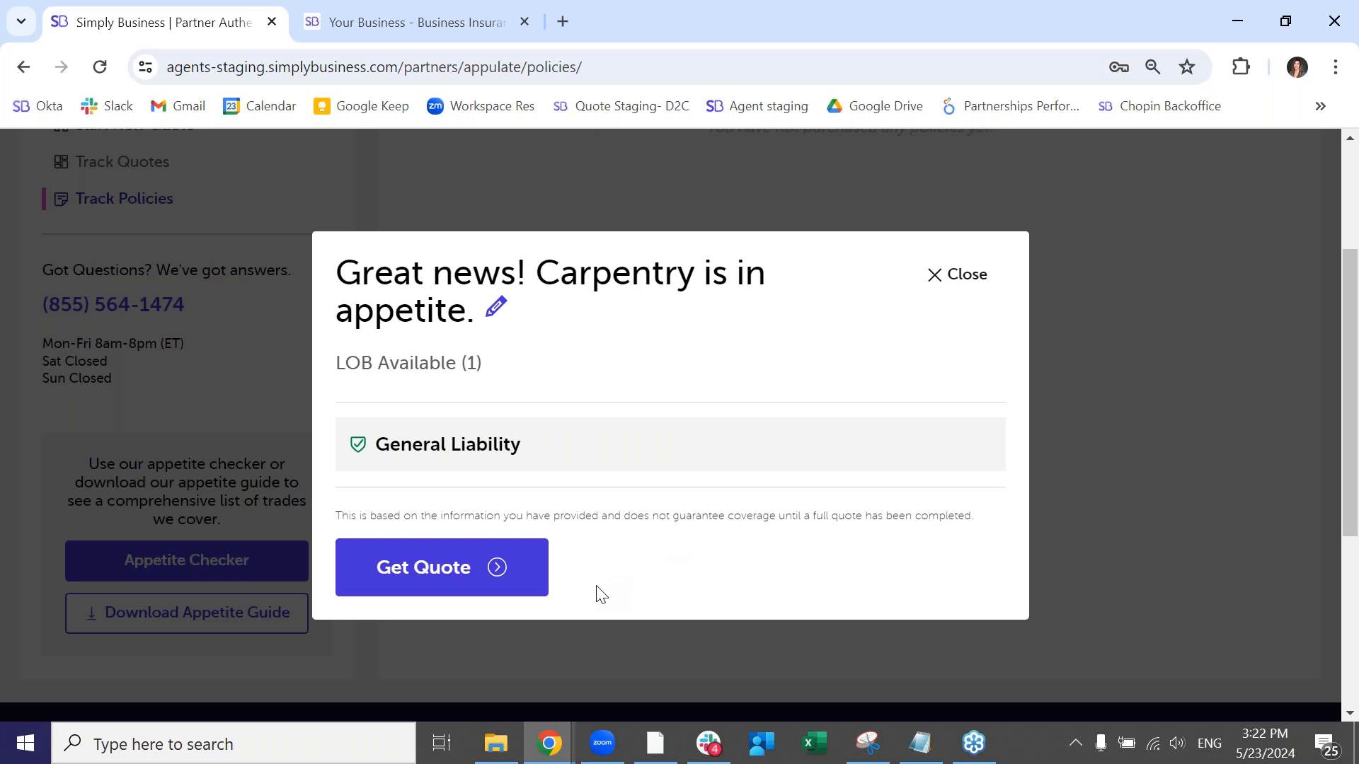
- Start a quote for the Carpentry trade and review the trade and secondary service questions
click(478, 586)
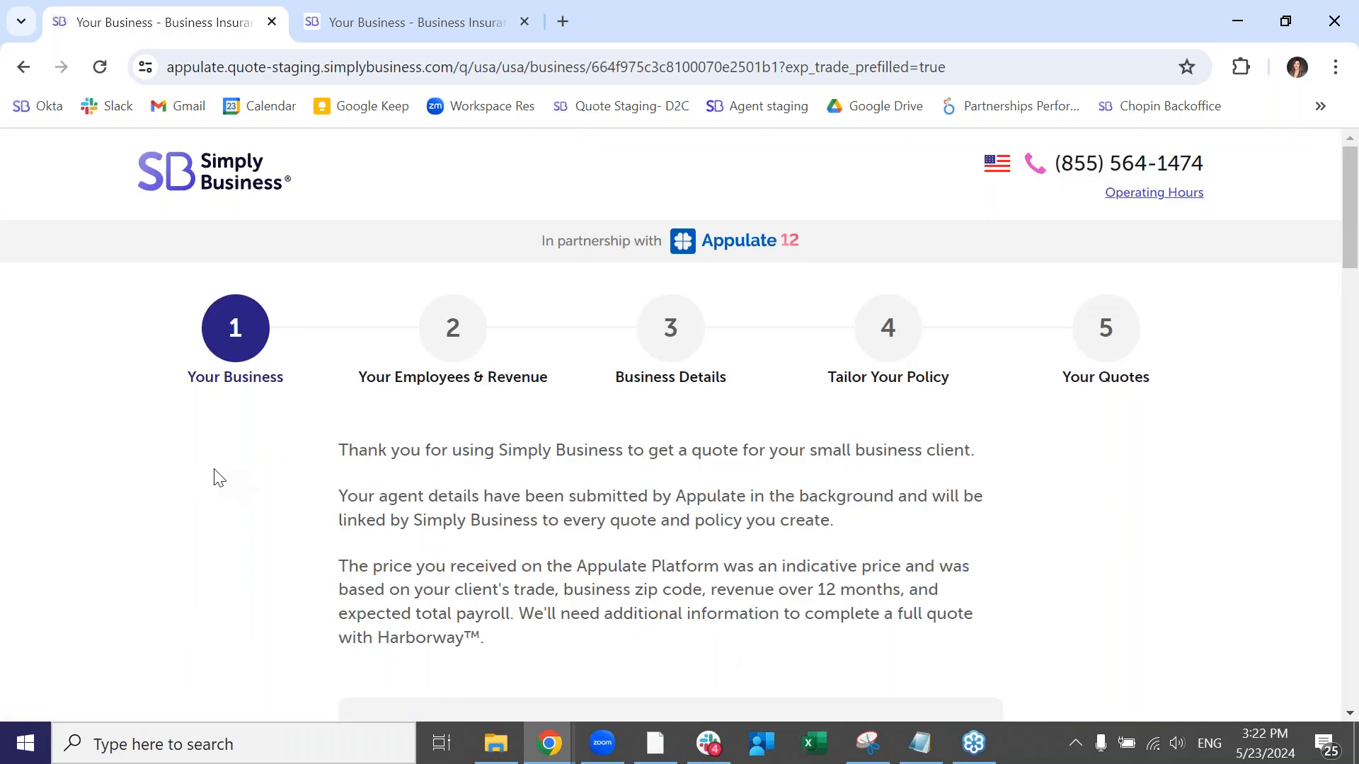
scroll(214, 470, down, 1)
scroll(214, 470, down, 5)
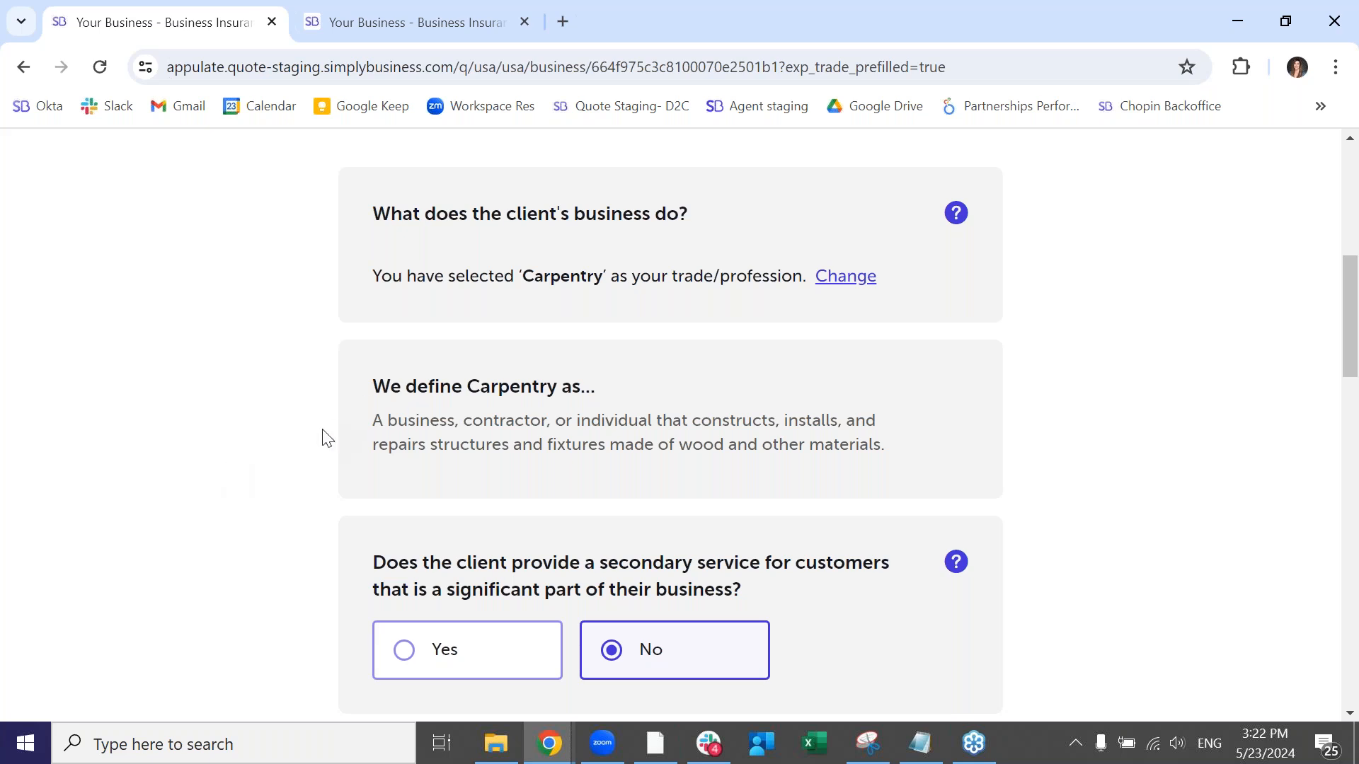
scroll(315, 440, down, 1)
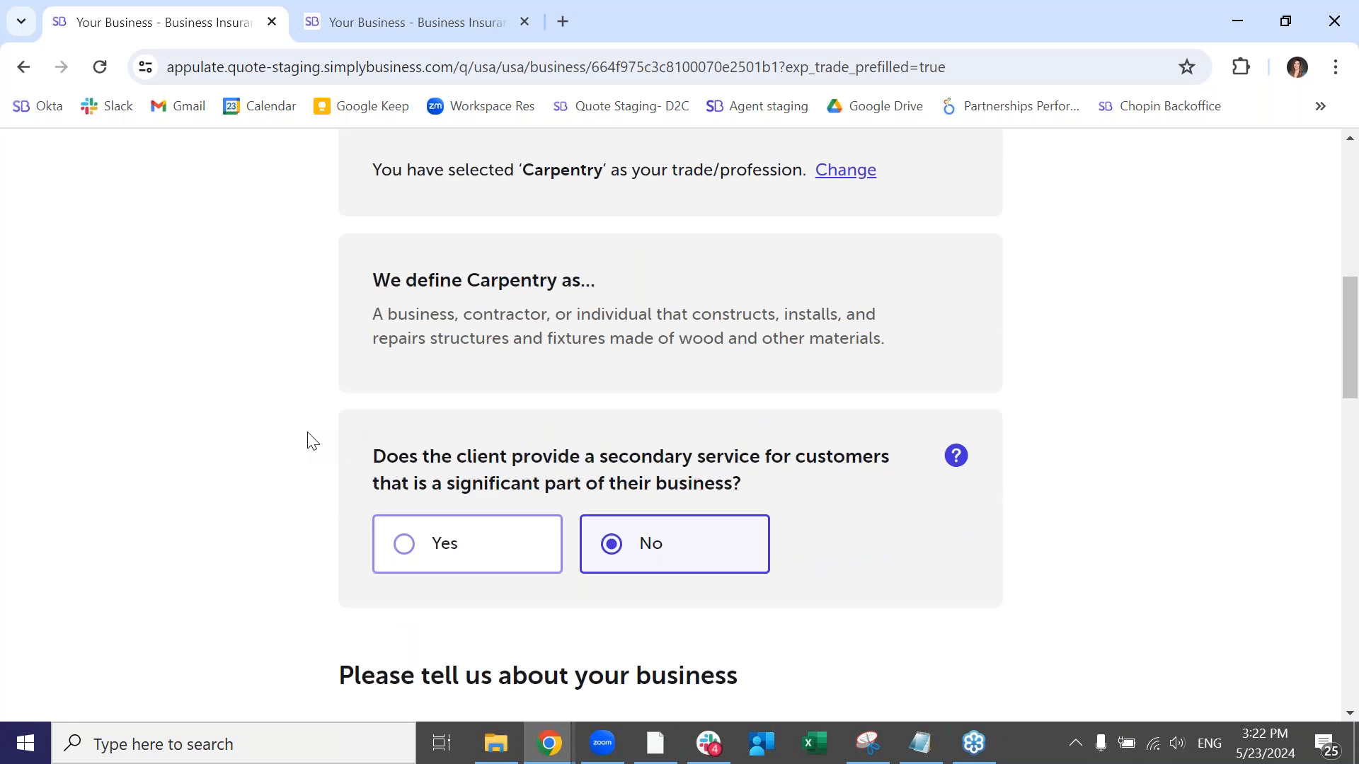
scroll(308, 442, up, 1)
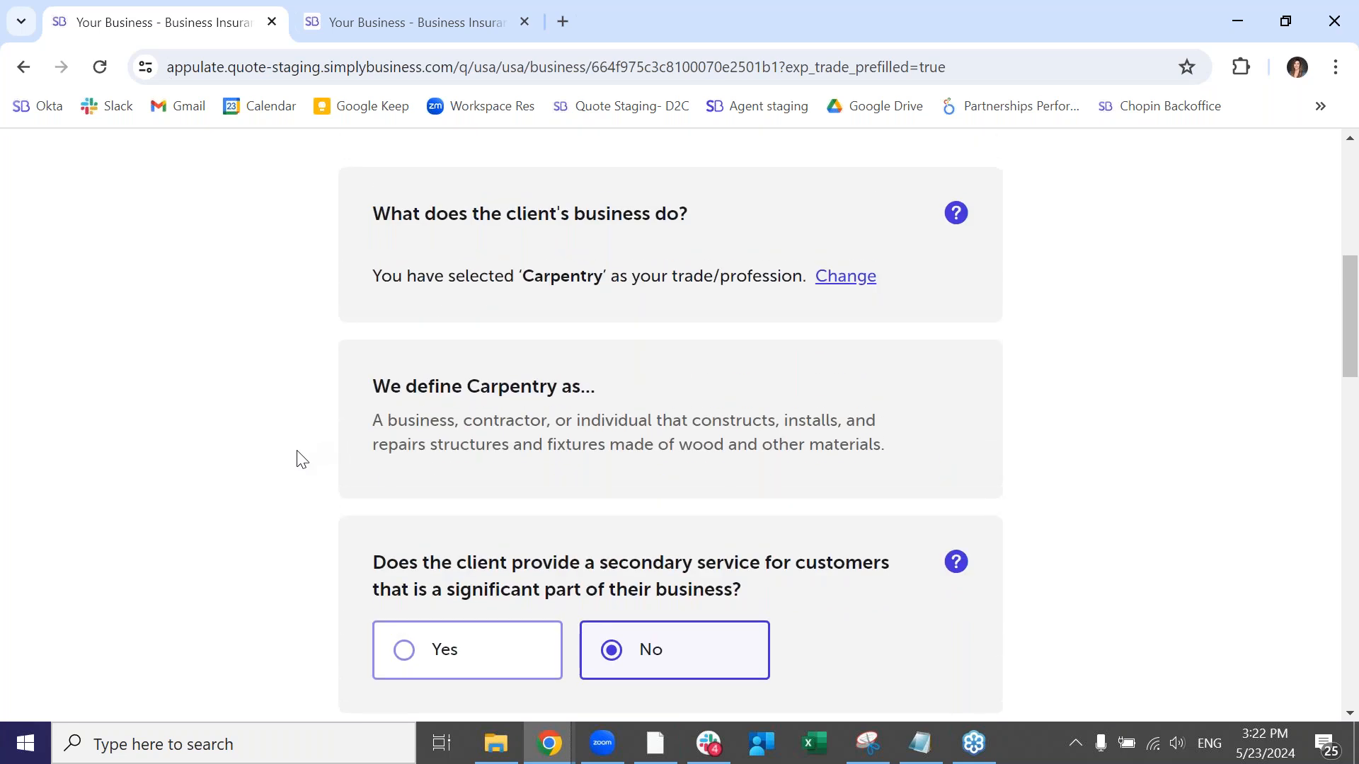
scroll(303, 460, down, 3)
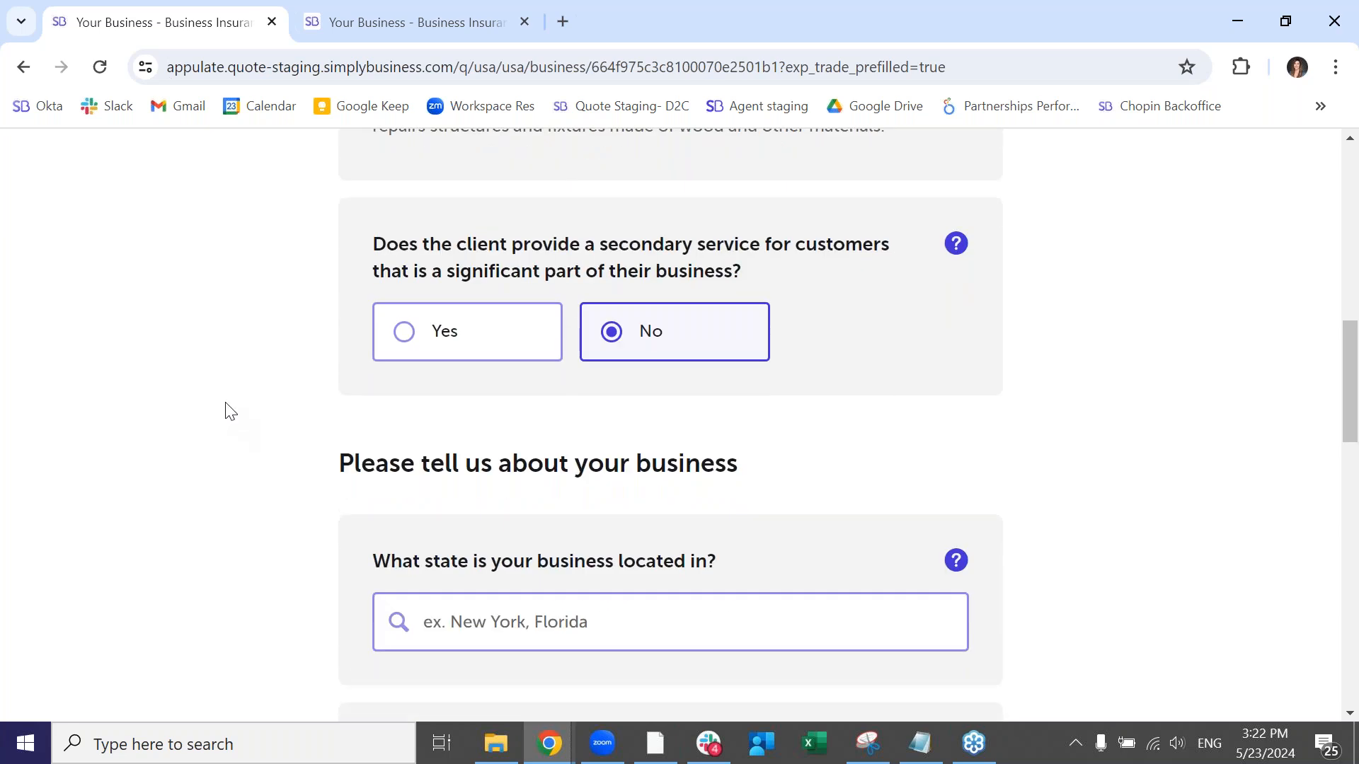
scroll(494, 594, down, 1)
- Reduce the browser's page zoom by one level and look over the trade questions again
click(1335, 68)
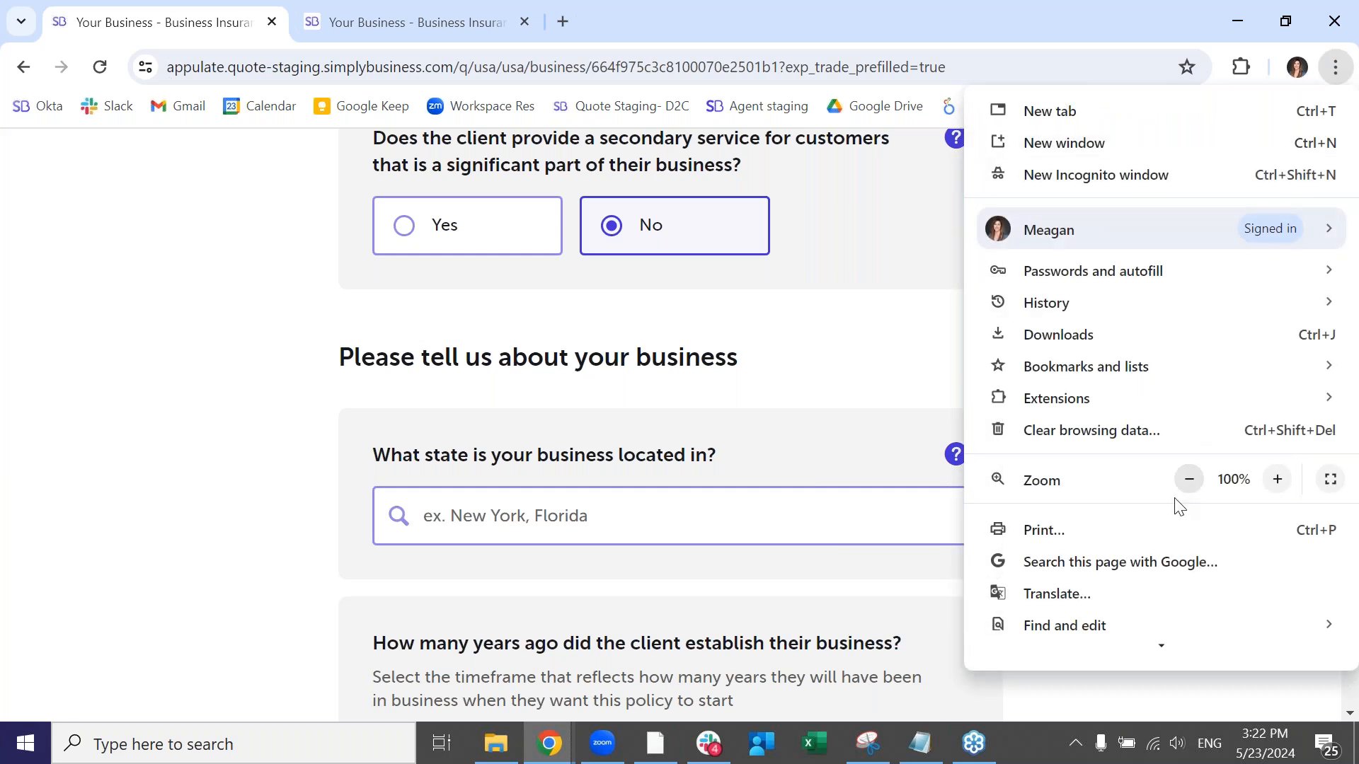
click(1189, 479)
click(332, 478)
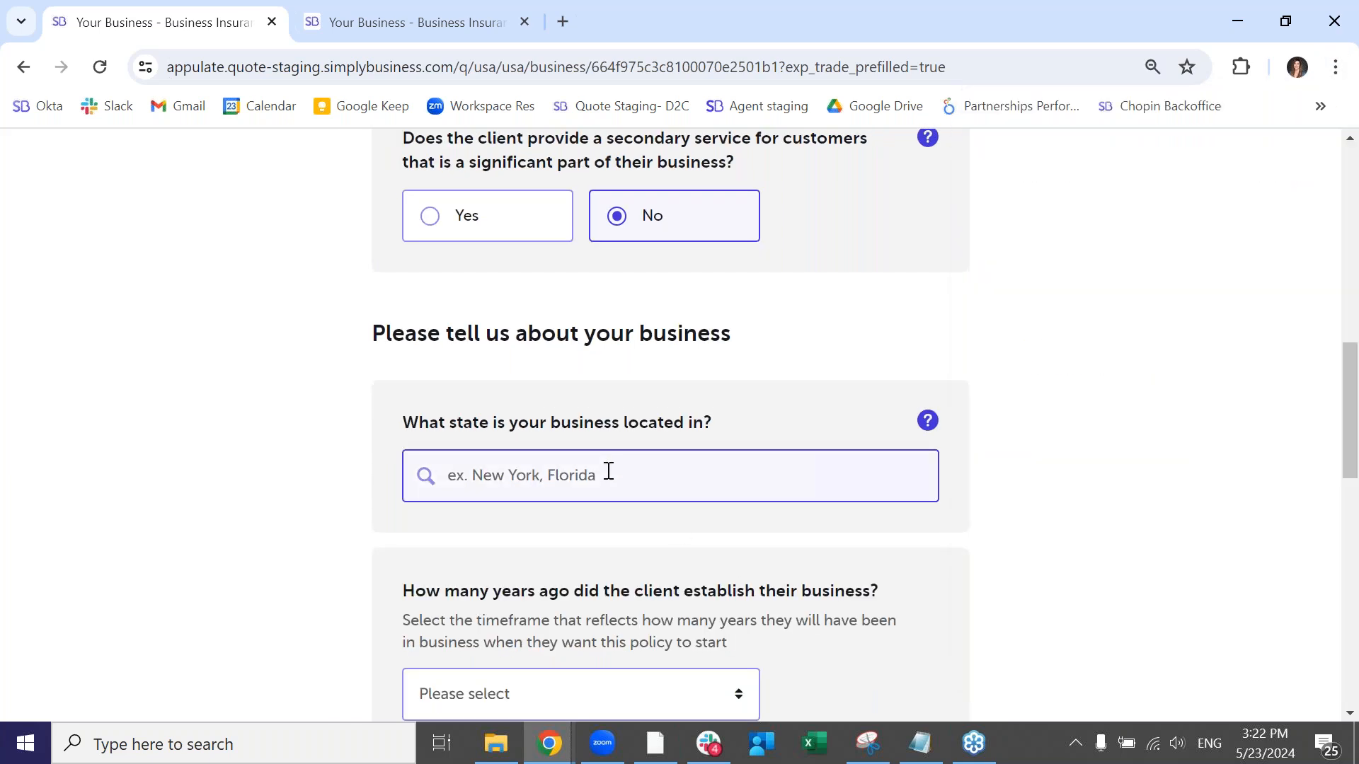
scroll(613, 474, up, 5)
scroll(538, 275, up, 3)
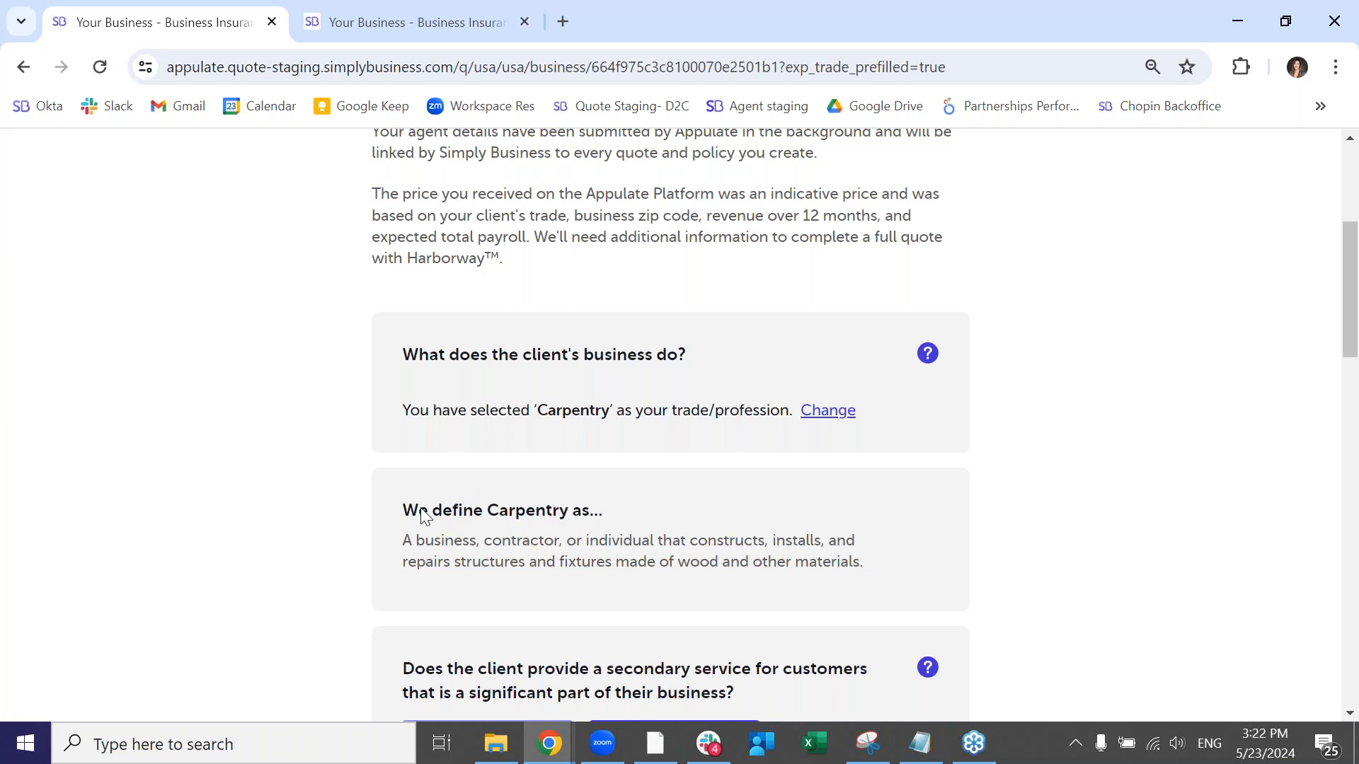
scroll(524, 520, down, 2)
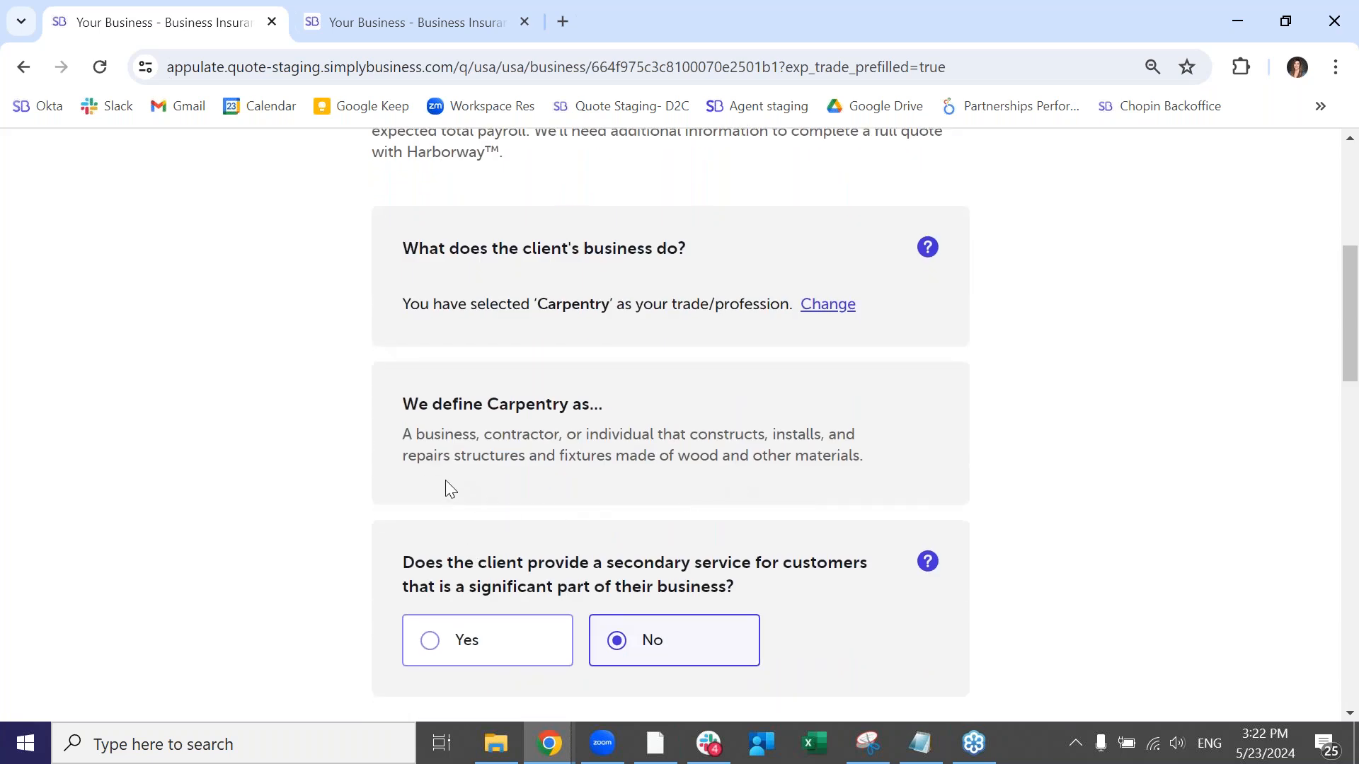
scroll(480, 569, down, 5)
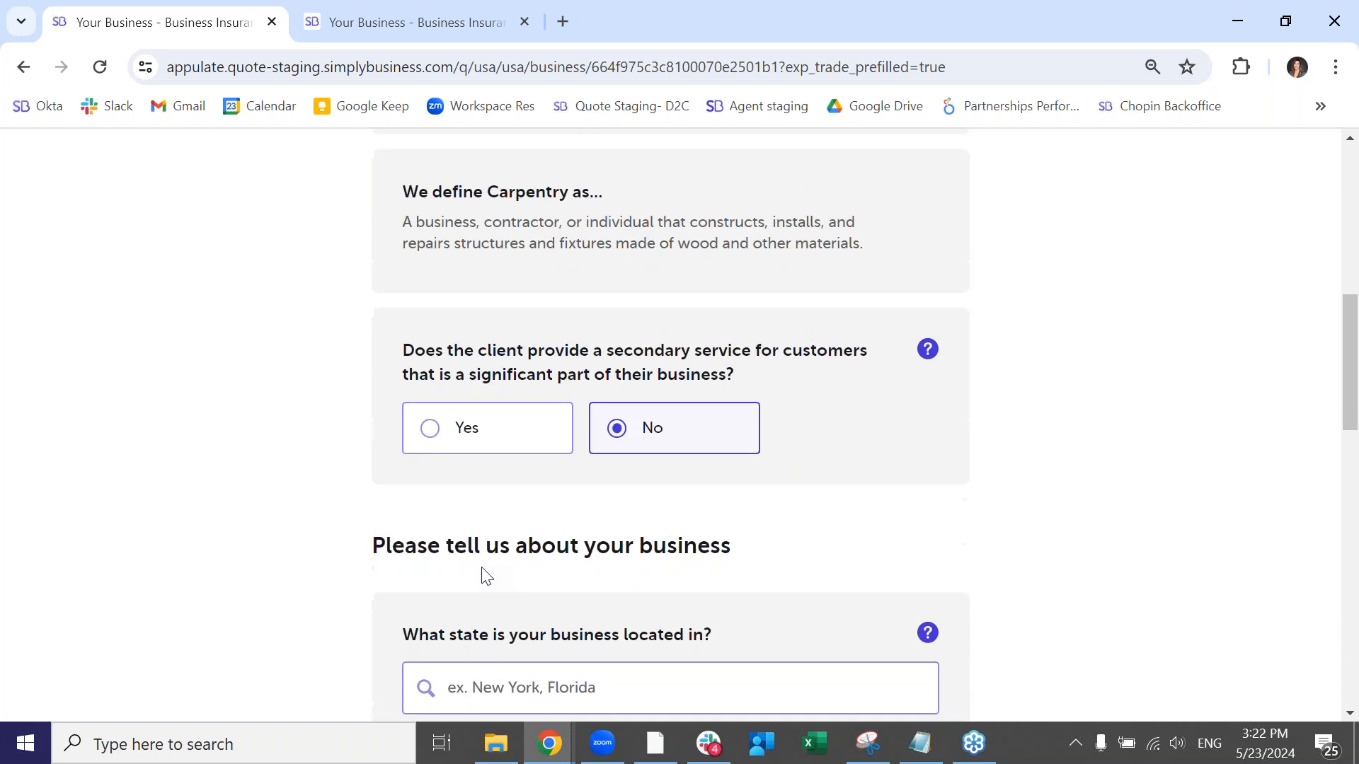
- Set the business's state to Georgia and the time since it was established to Less than 1 year
scroll(501, 600, down, 2)
click(527, 471)
text(ge)
click(443, 523)
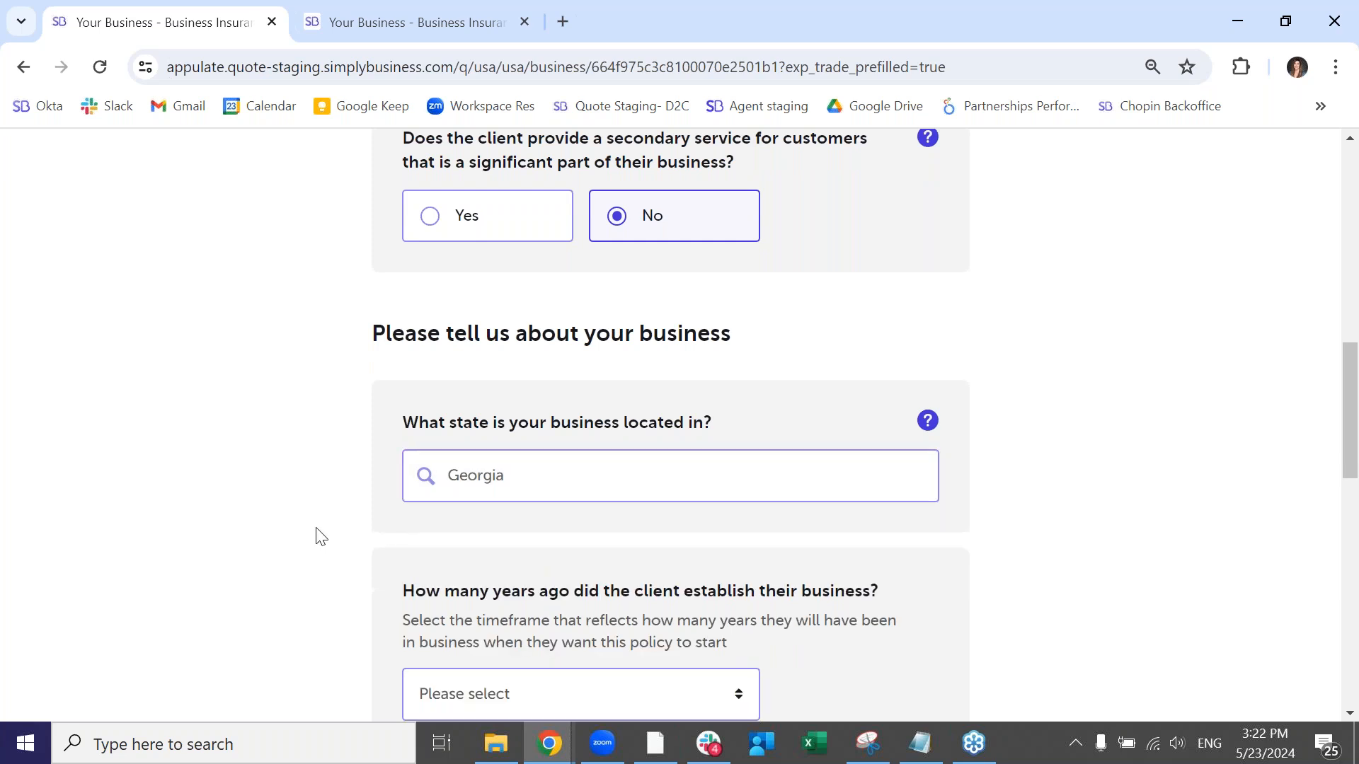
scroll(346, 538, down, 3)
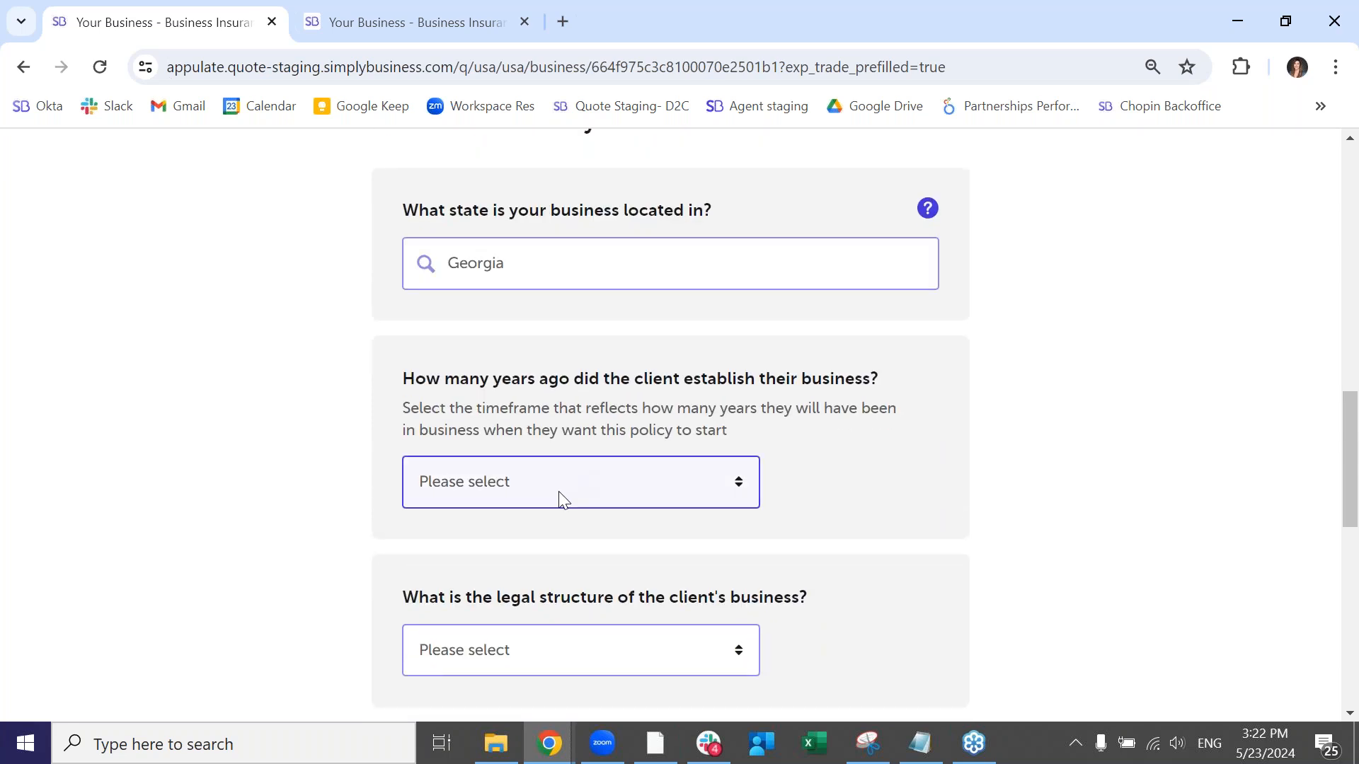
click(558, 491)
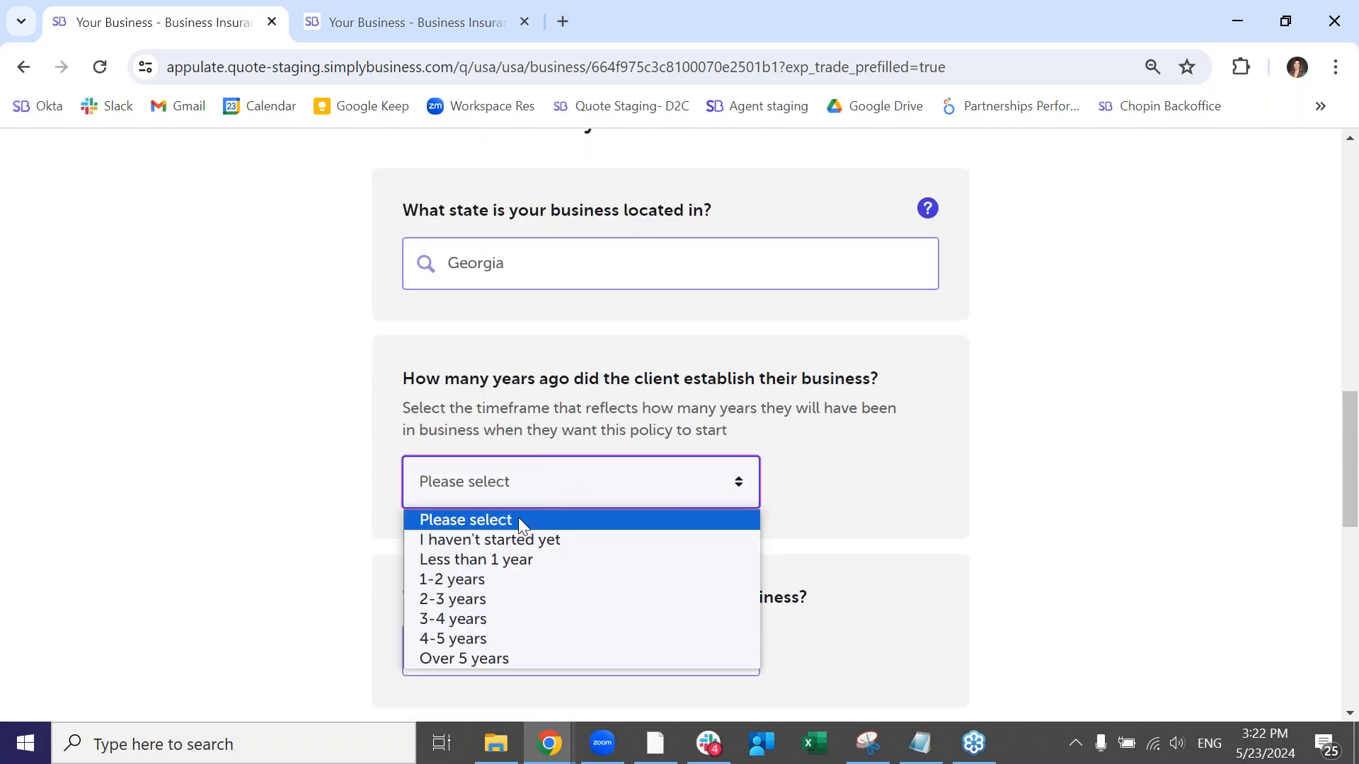
click(521, 555)
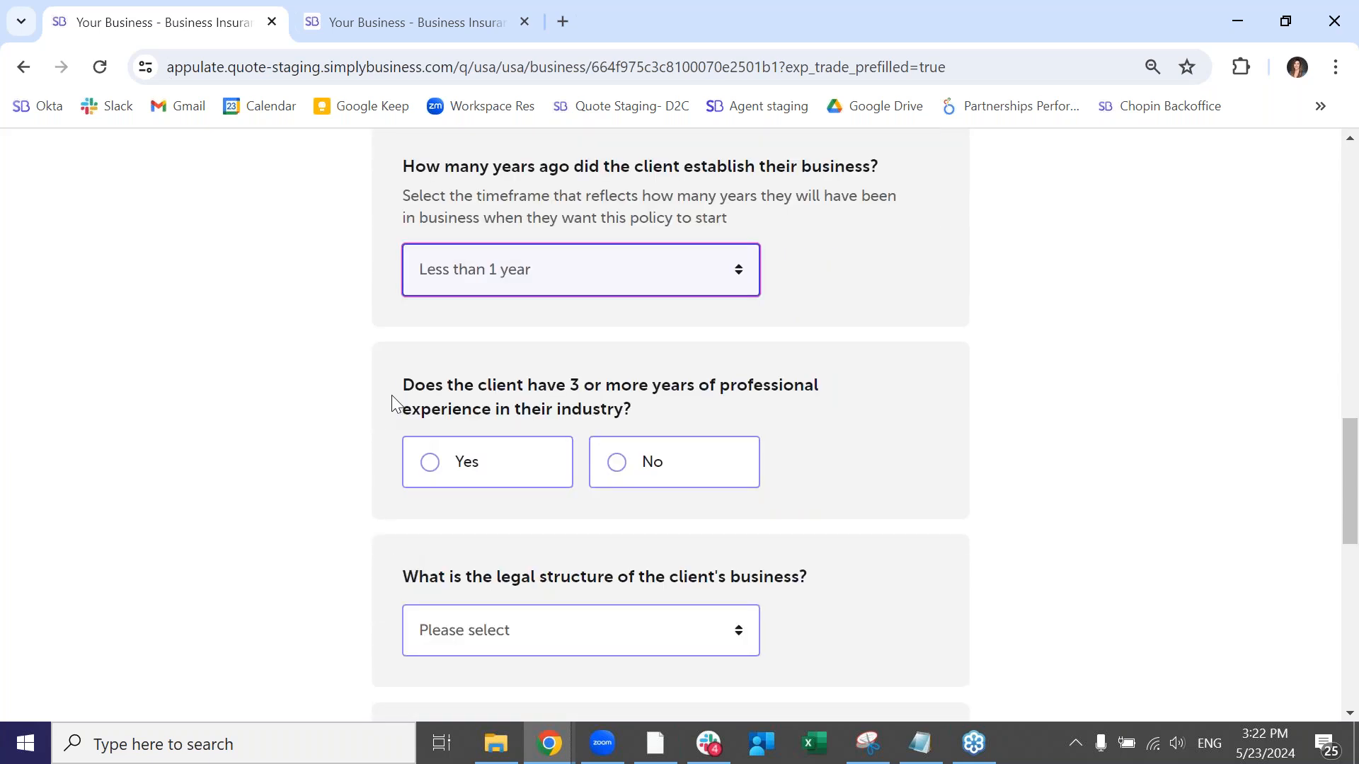
- Answer Yes to 3 or more years of professional experience and set the legal structure to Individual/Sole proprietor
click(498, 472)
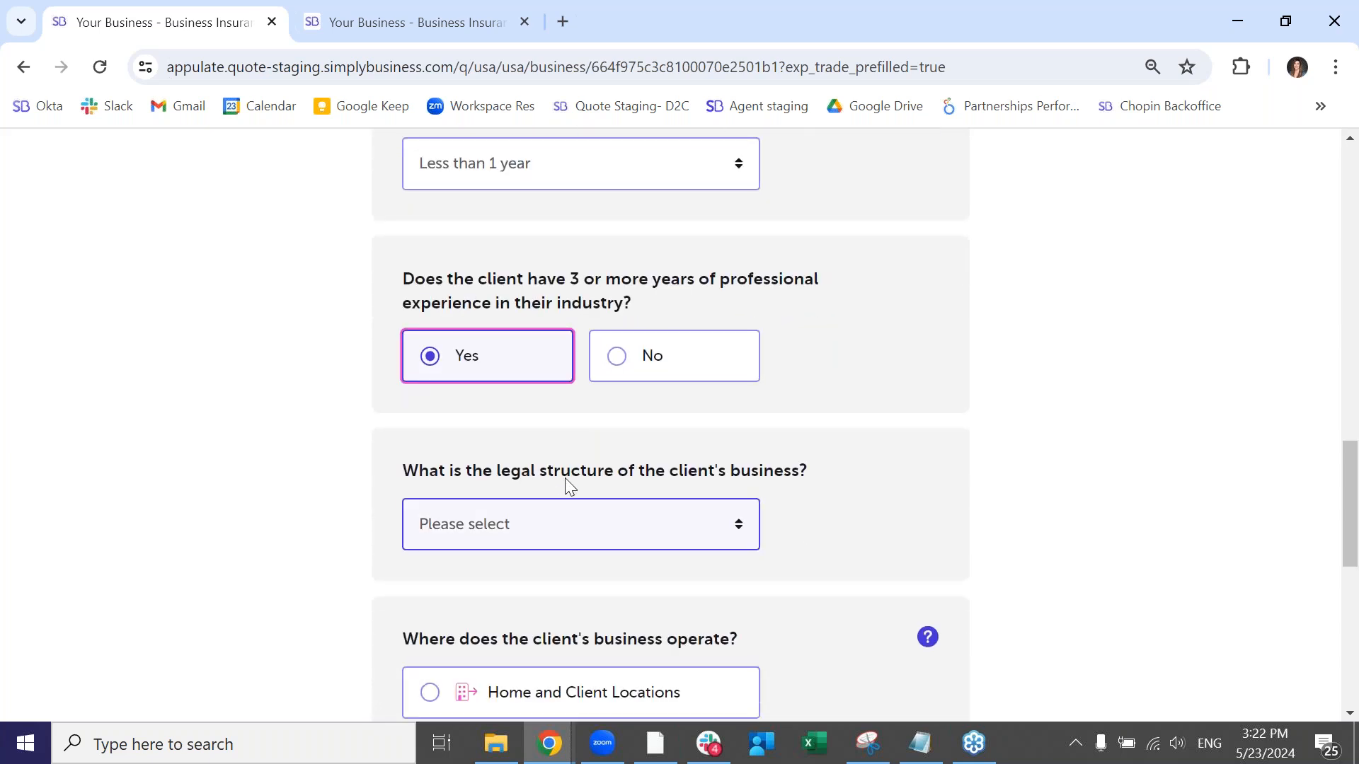
click(570, 529)
click(526, 351)
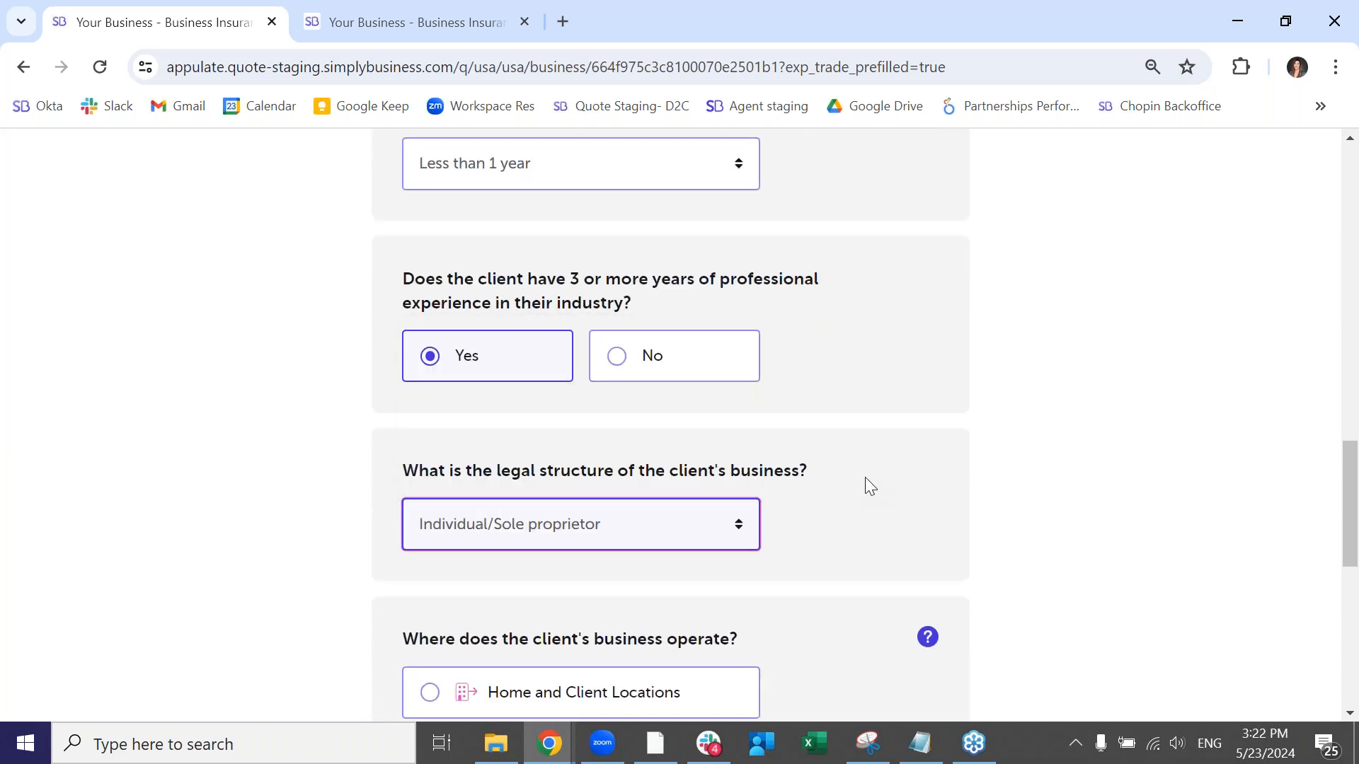
- Set the place of operation to Home and Client Locations with 1 location, and continue to the contact details
click(628, 386)
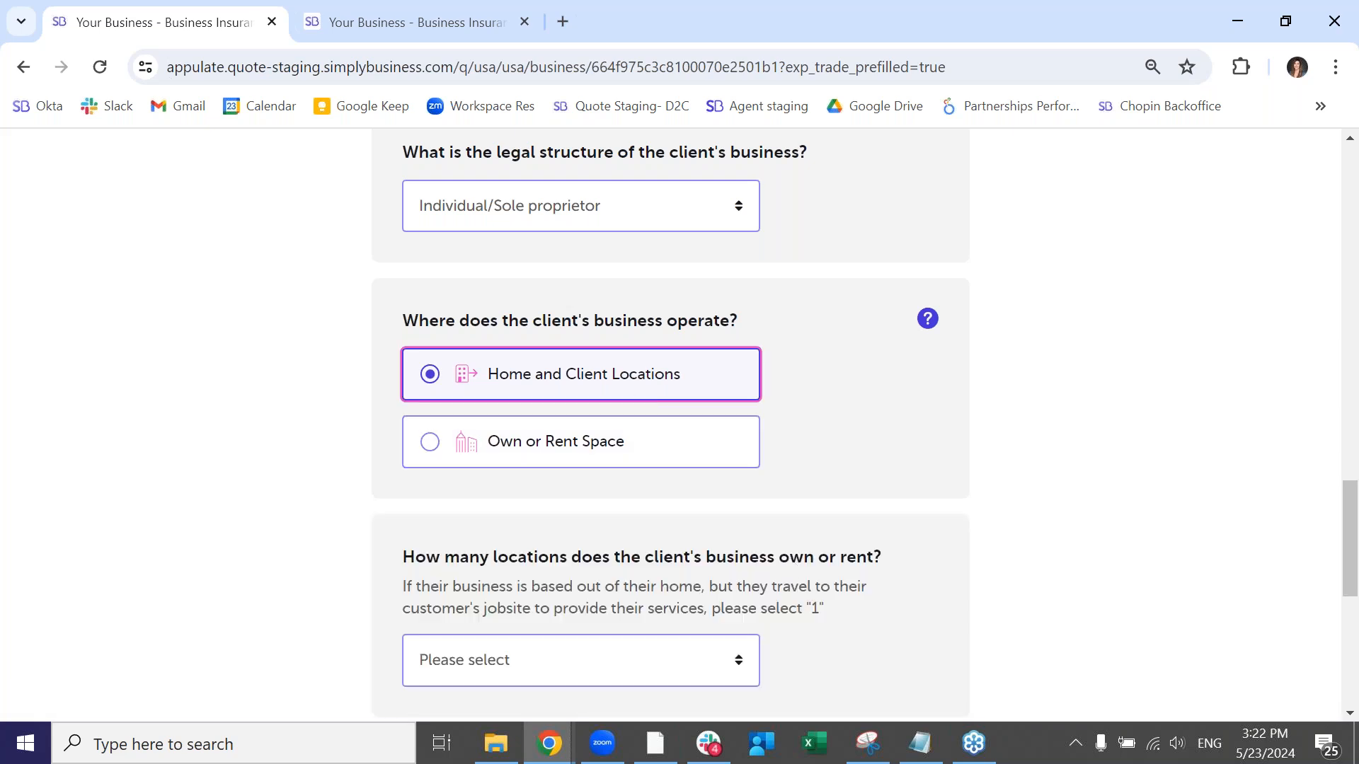
scroll(659, 632, down, 1)
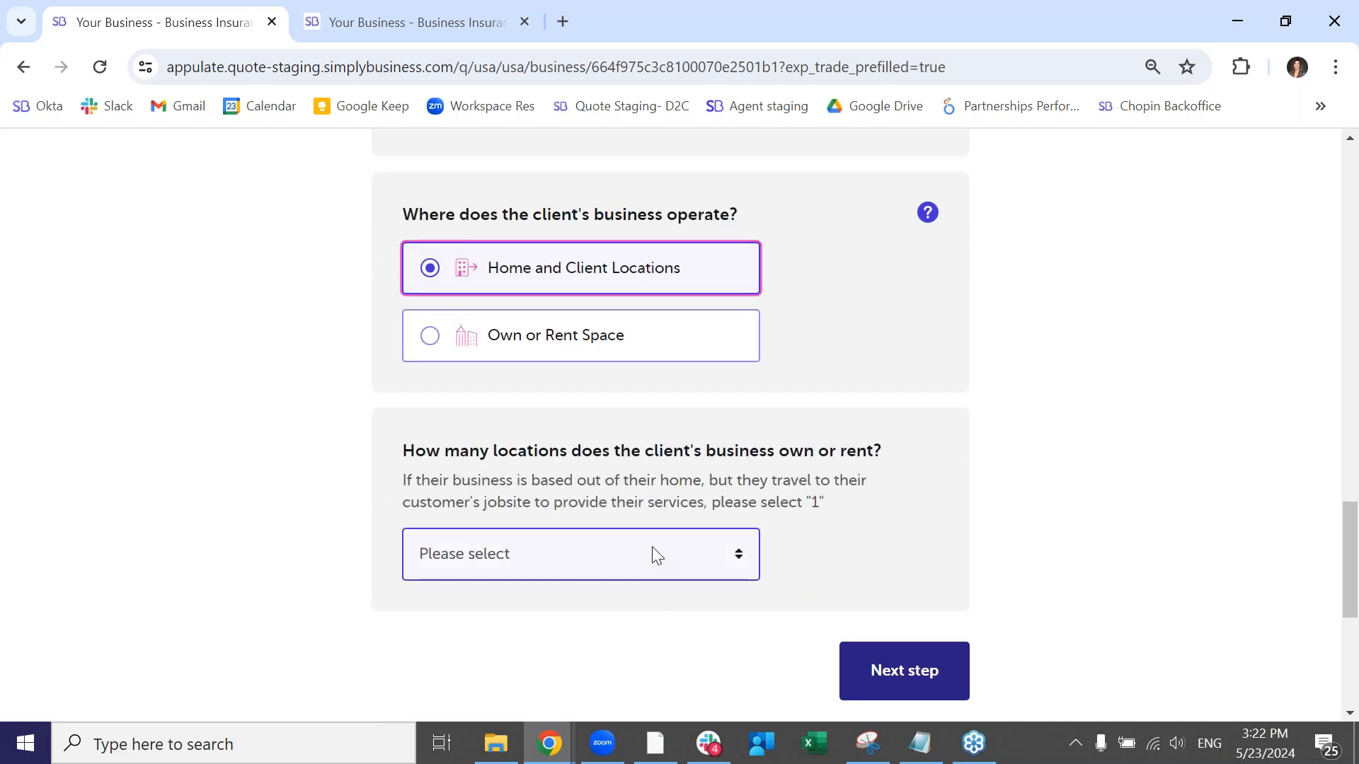
click(649, 570)
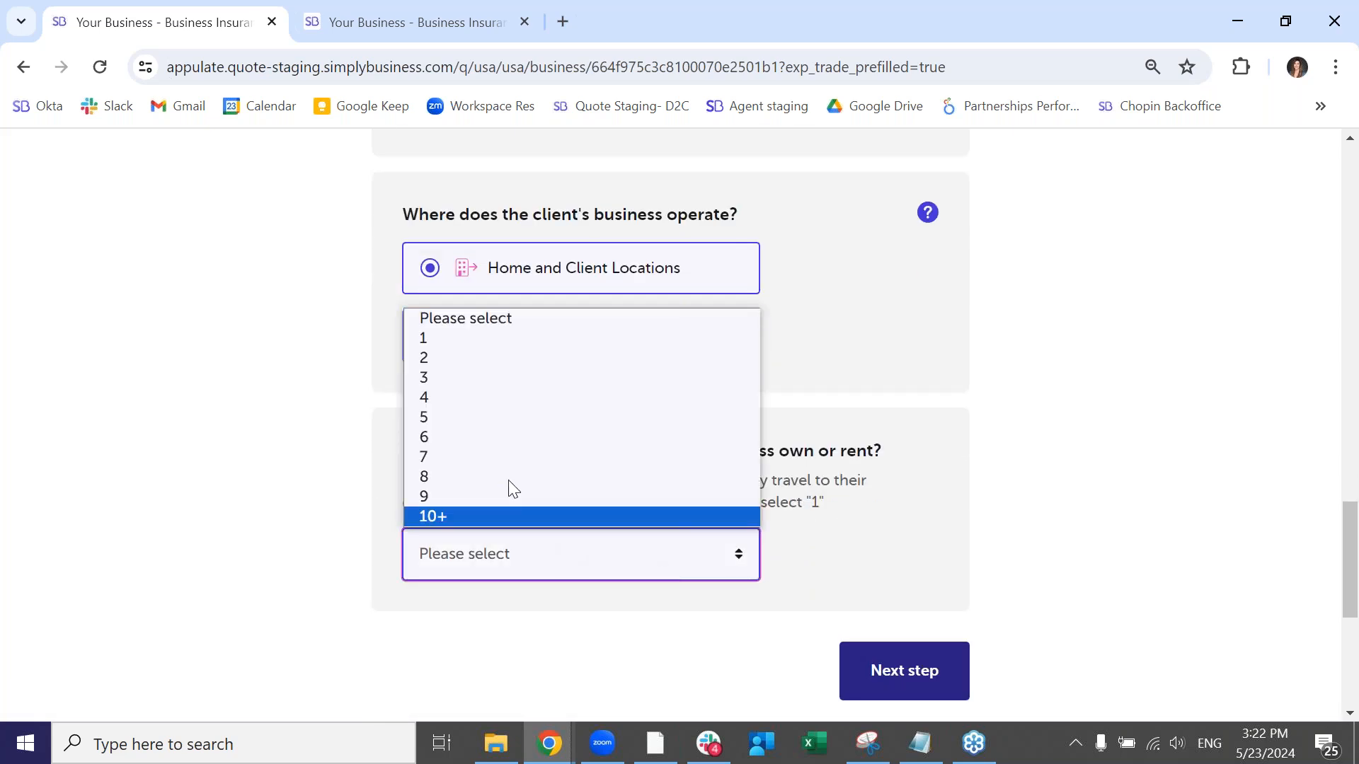
click(465, 339)
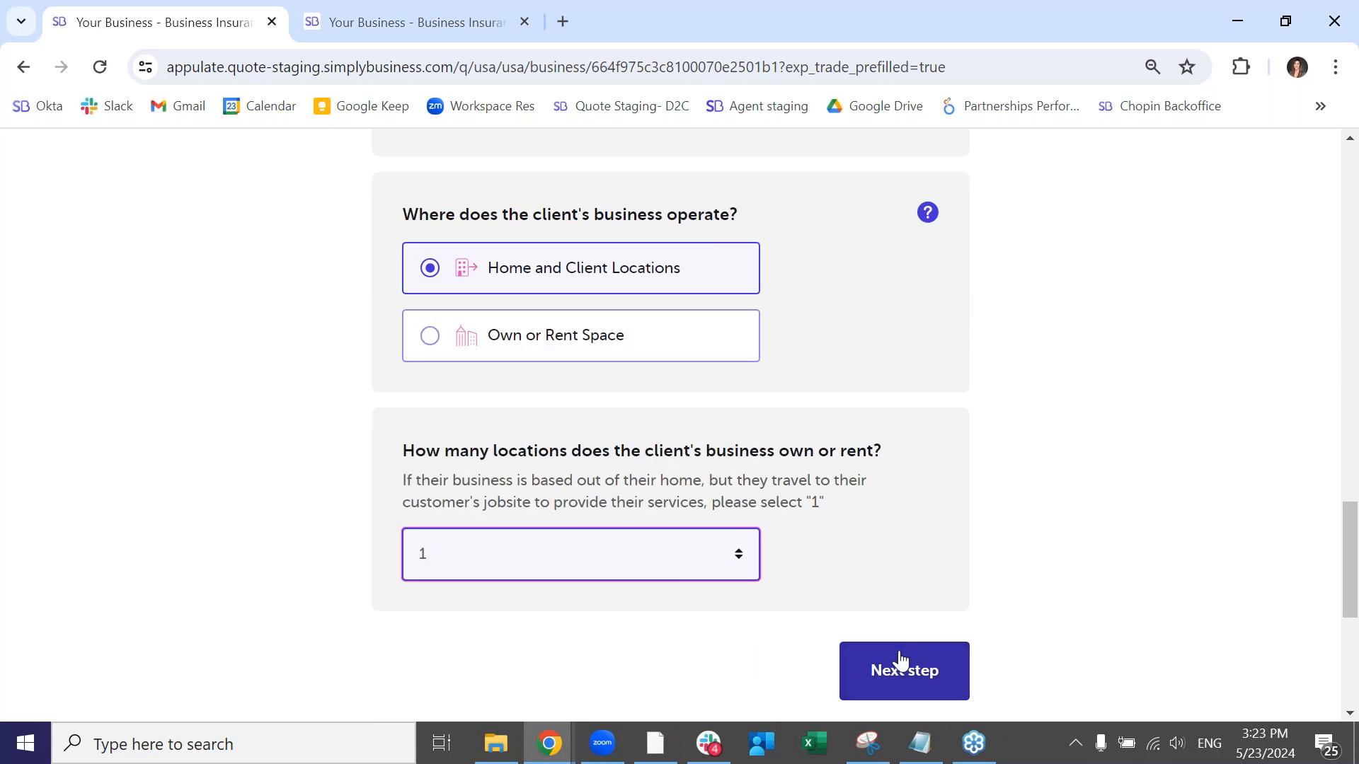
click(900, 660)
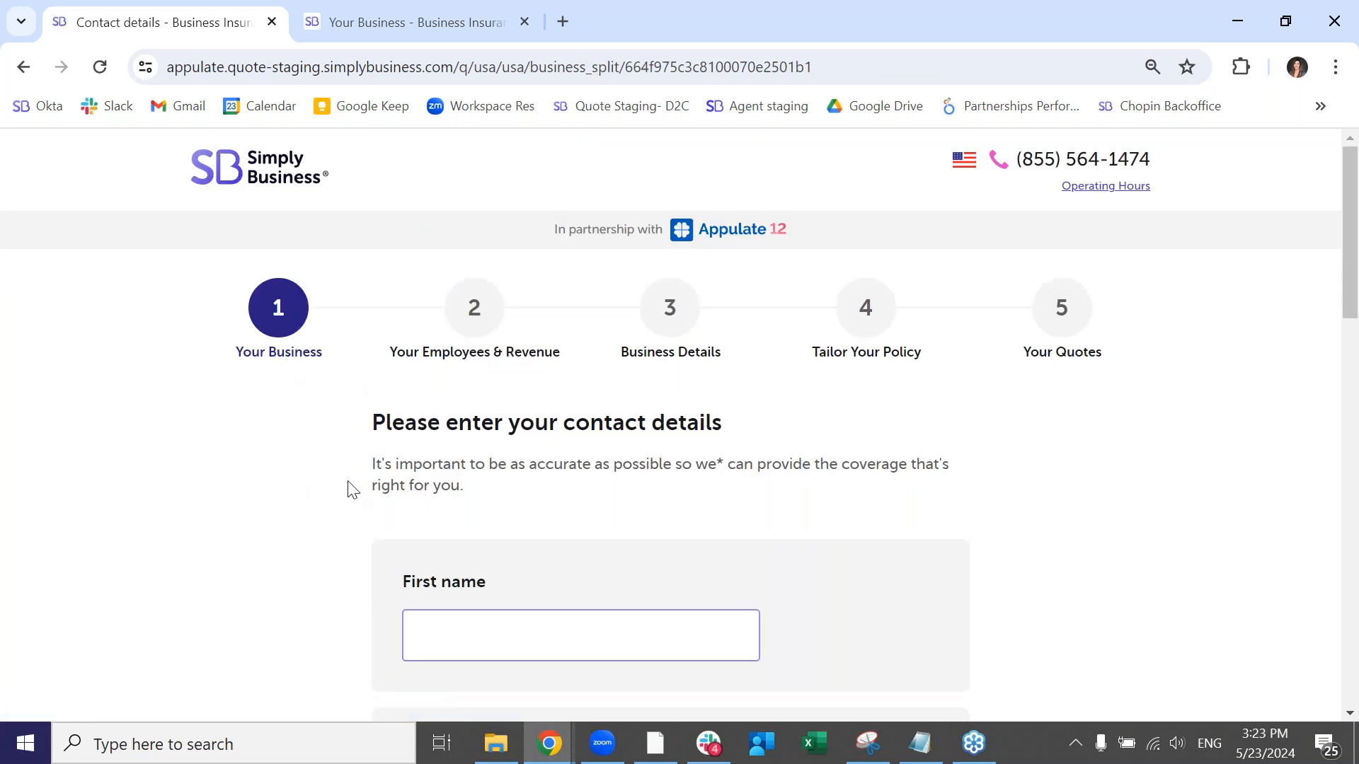
- Enter the client's first and last name in the contact details
scroll(368, 495, down, 1)
click(516, 538)
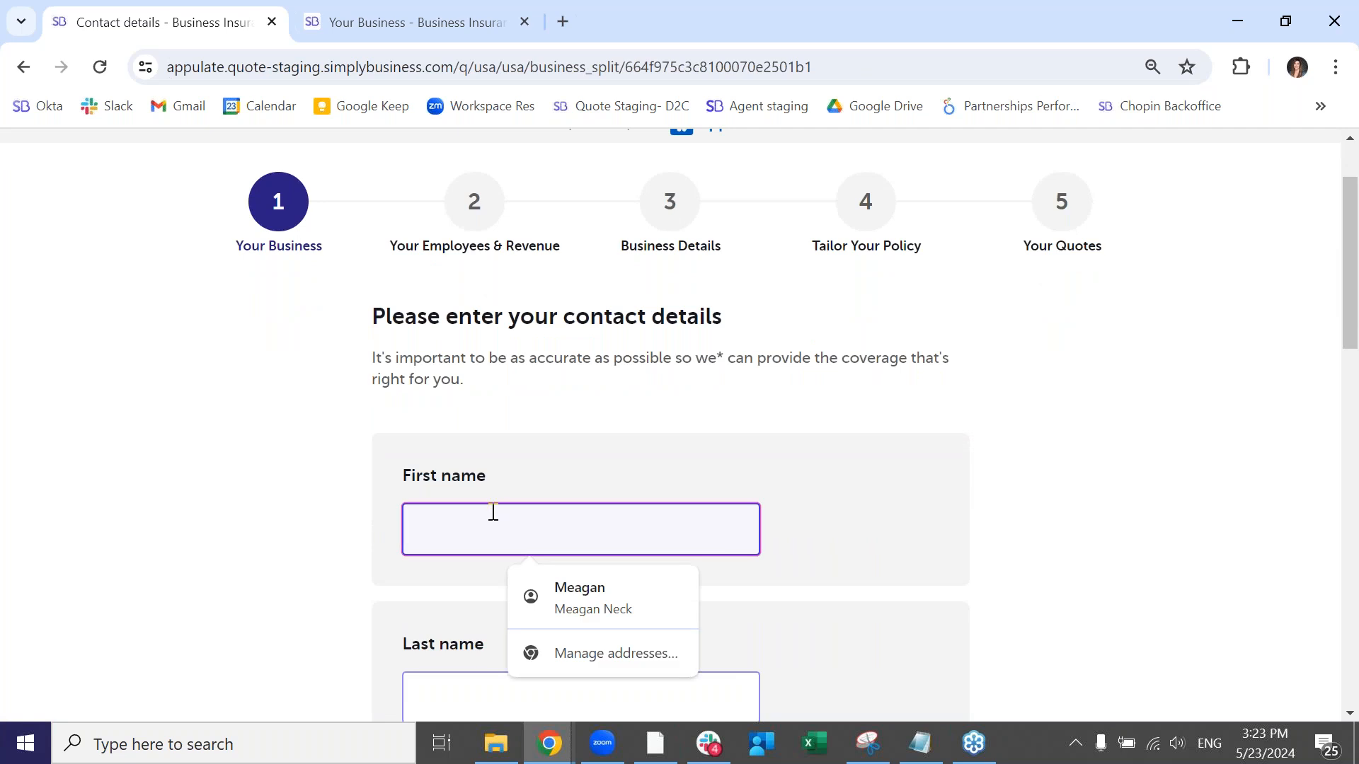
text(buzz)
key(Tab)
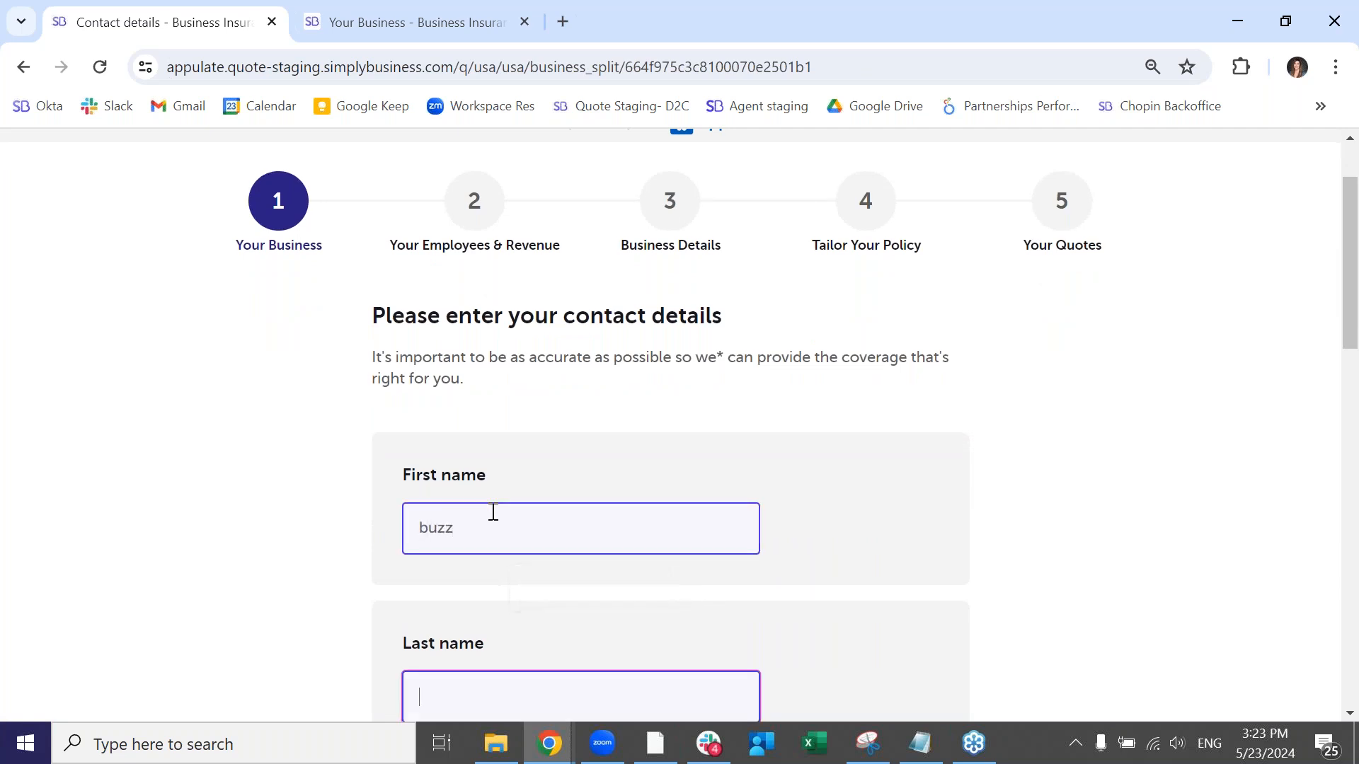
text(lightyear)
click(556, 638)
- Fill in the client's e-mail and phone number and continue to the employees and revenue questions
scroll(588, 566, down, 4)
click(517, 442)
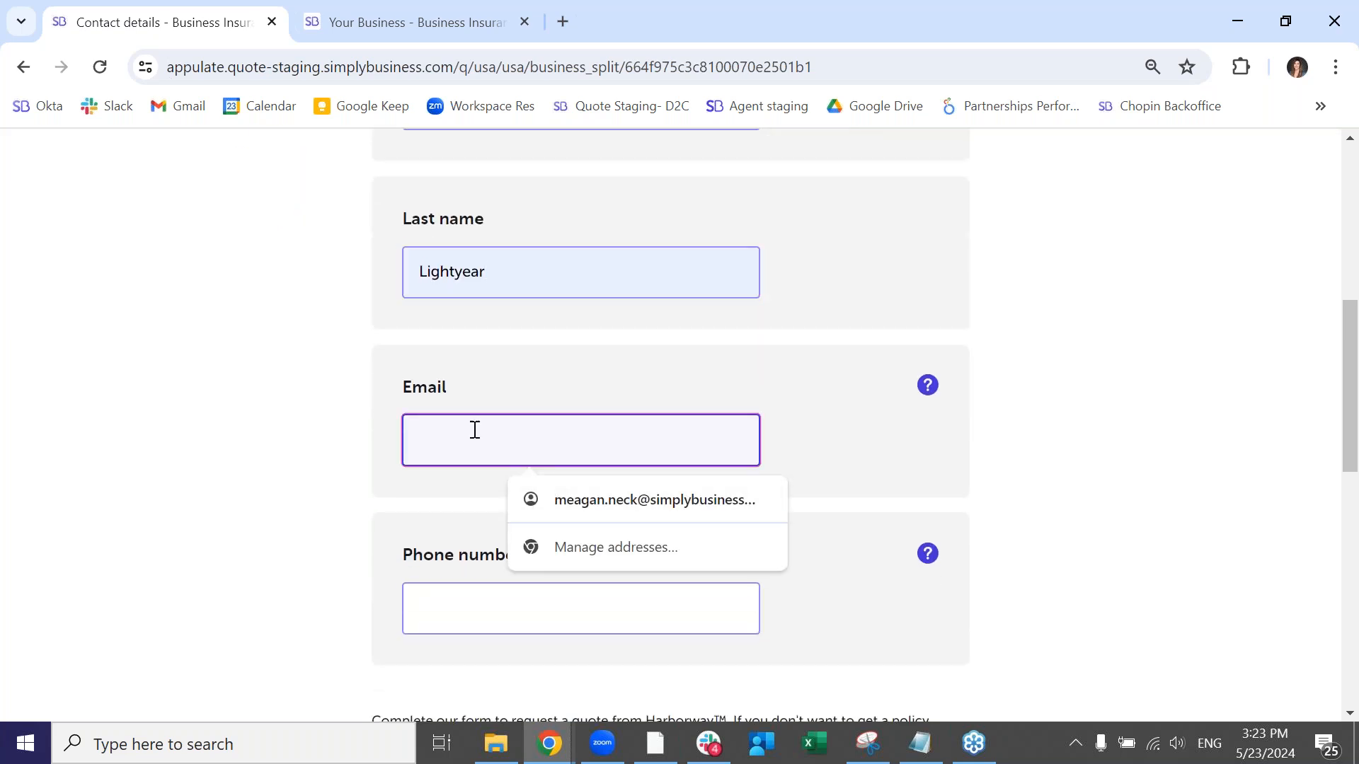
text(test@t)
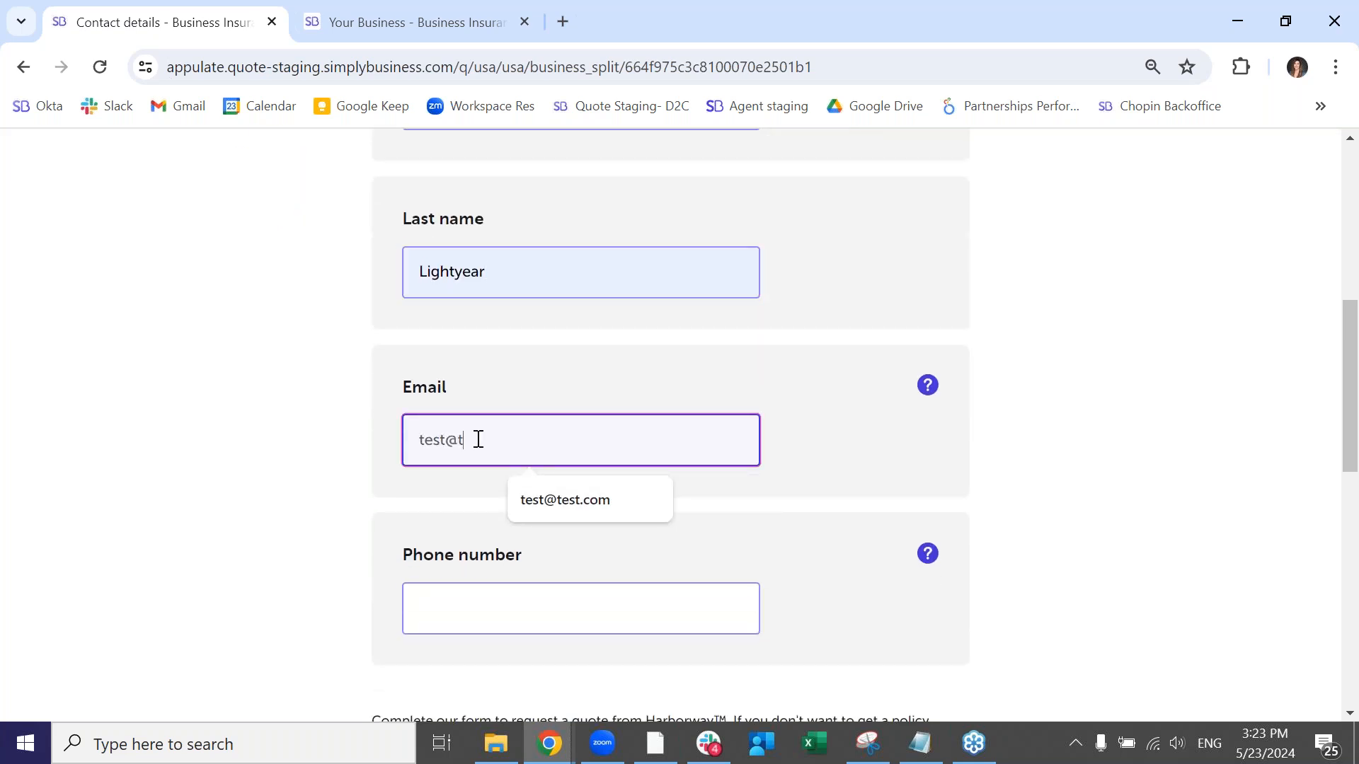
text(est.com)
click(513, 617)
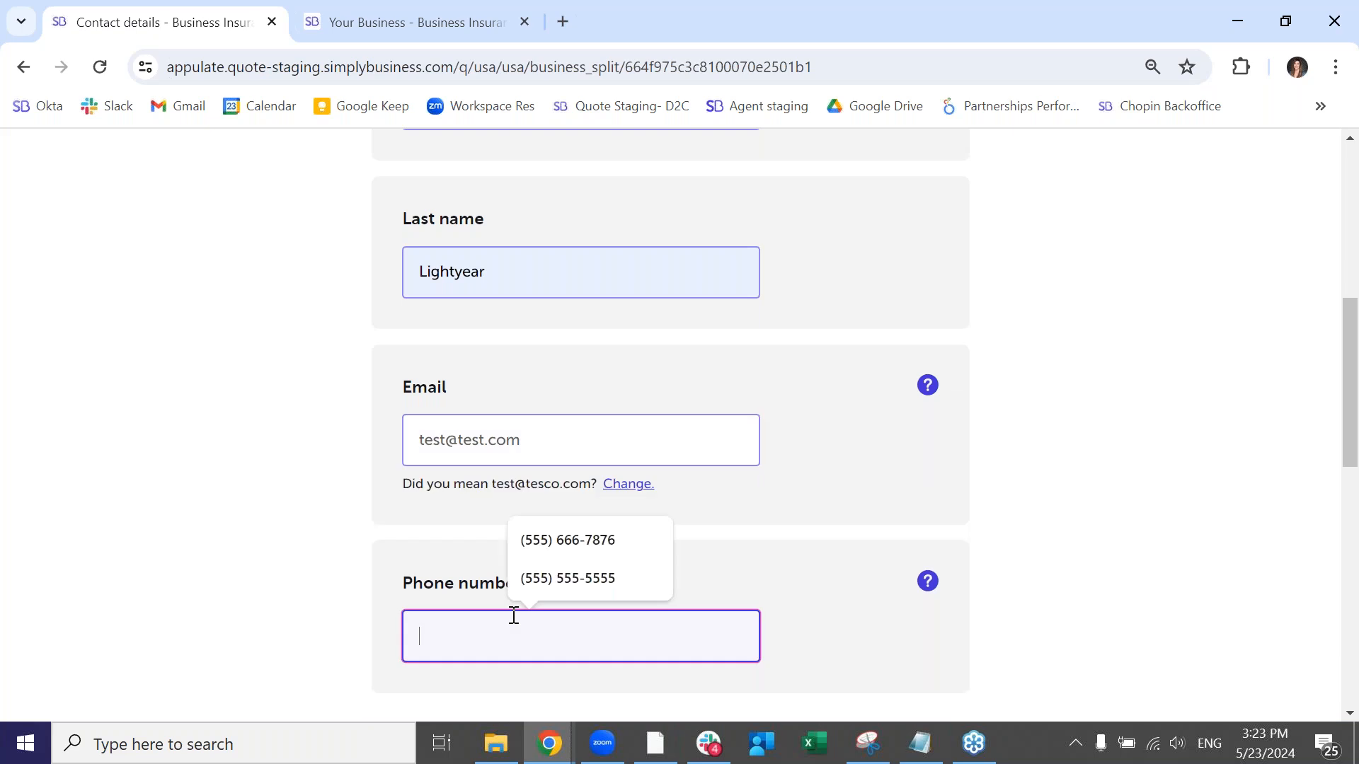
click(520, 541)
scroll(809, 552, down, 8)
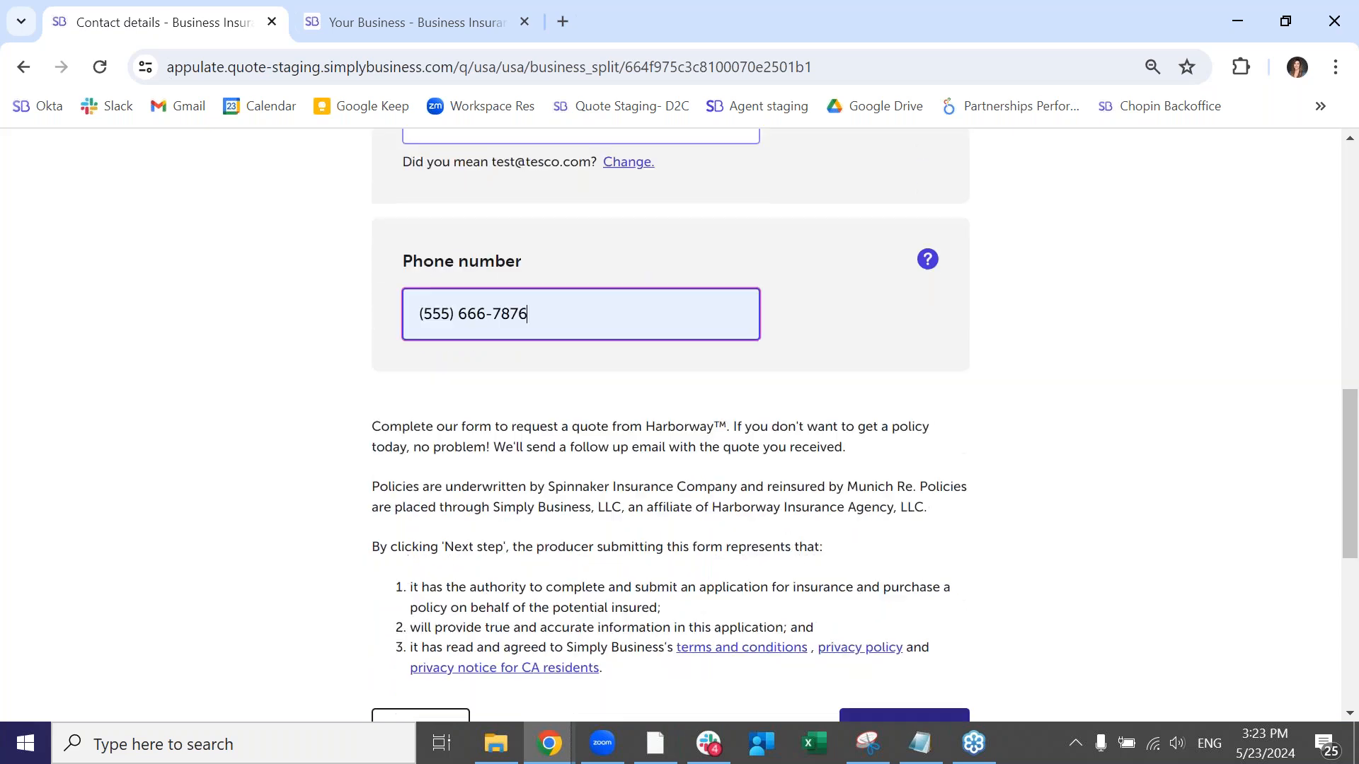
click(857, 524)
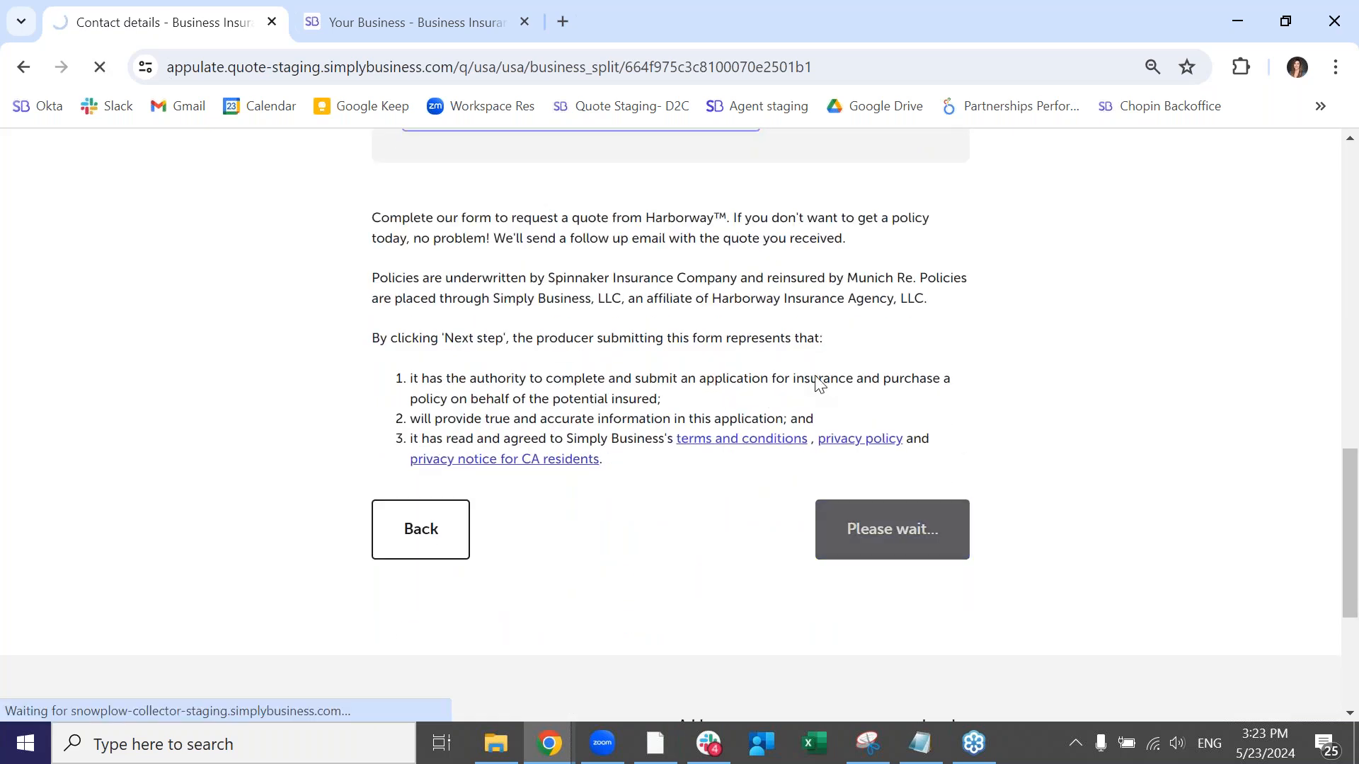
scroll(536, 457, down, 3)
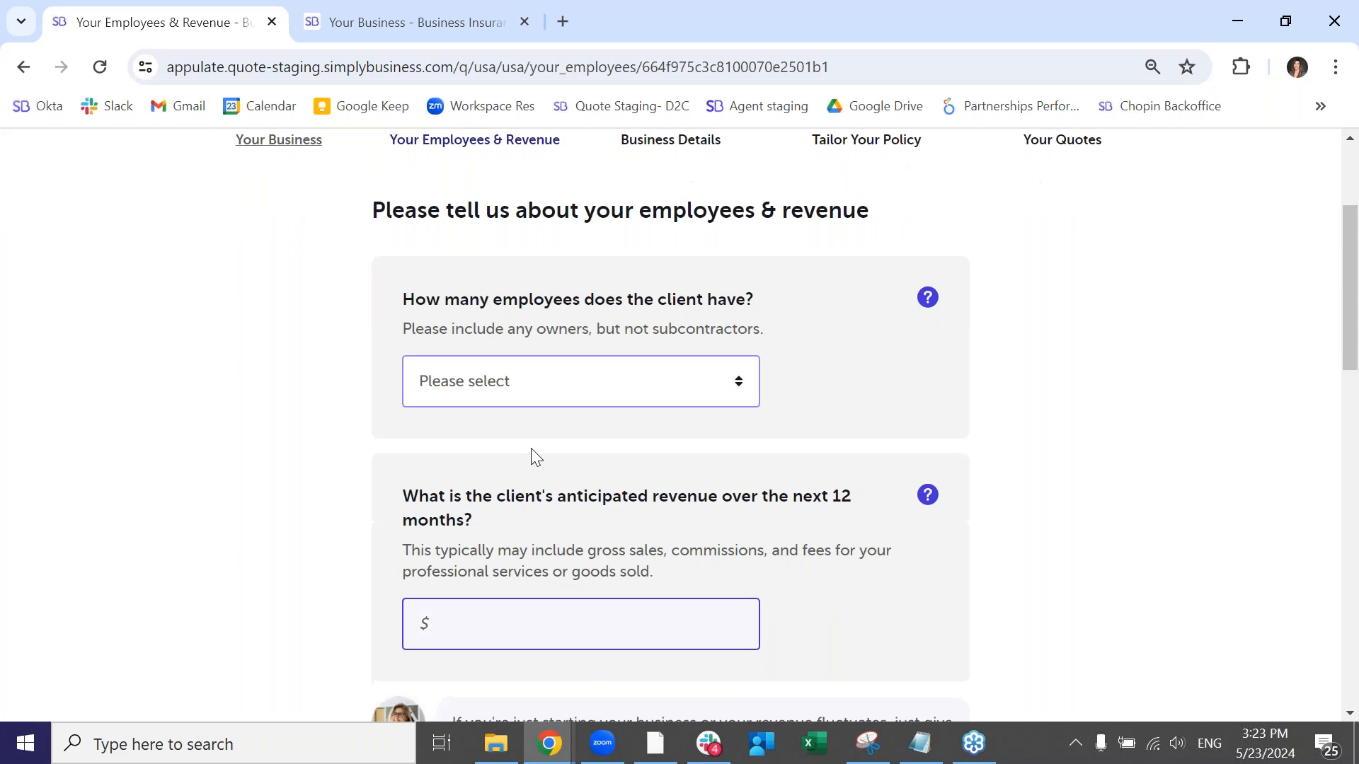
- Set the number of employees to 1 and the anticipated 12-month revenue to 200,000
click(597, 388)
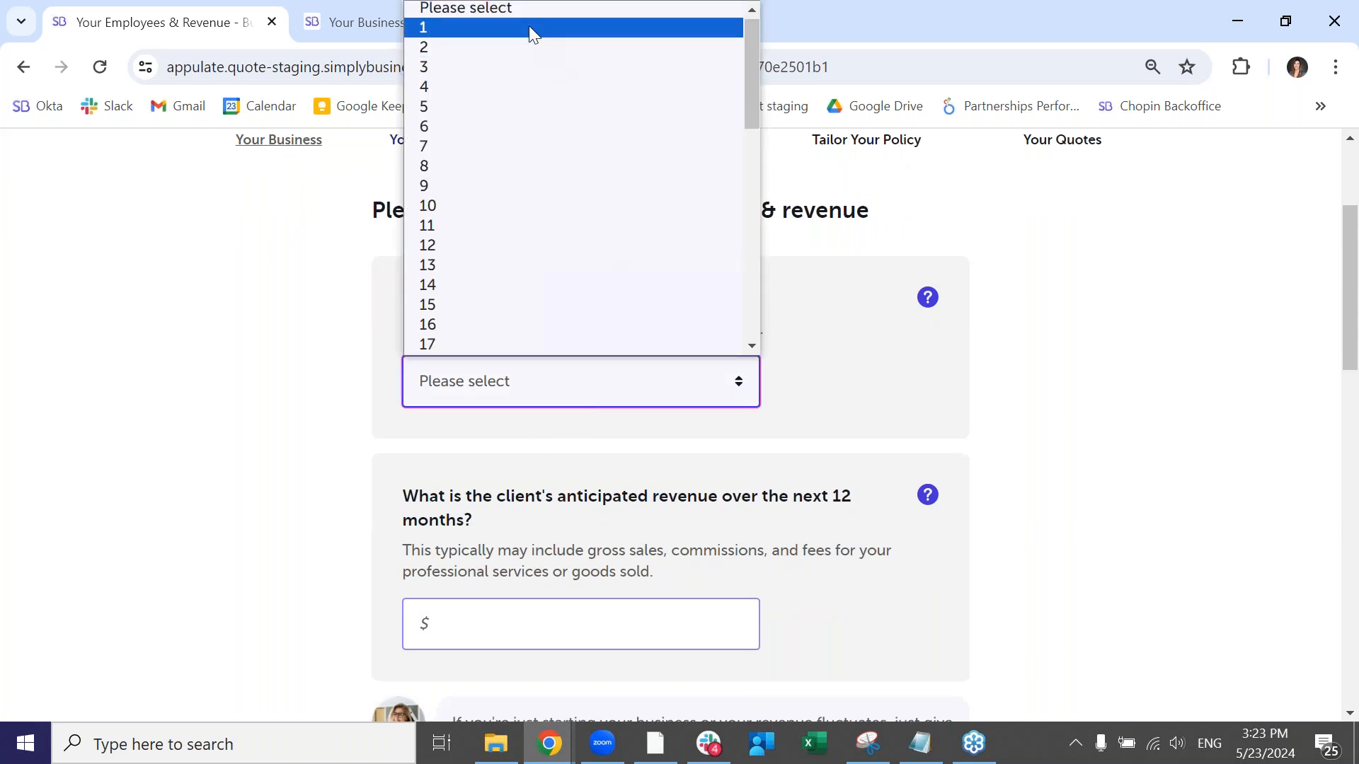
click(528, 26)
scroll(574, 483, down, 3)
click(549, 414)
click(547, 469)
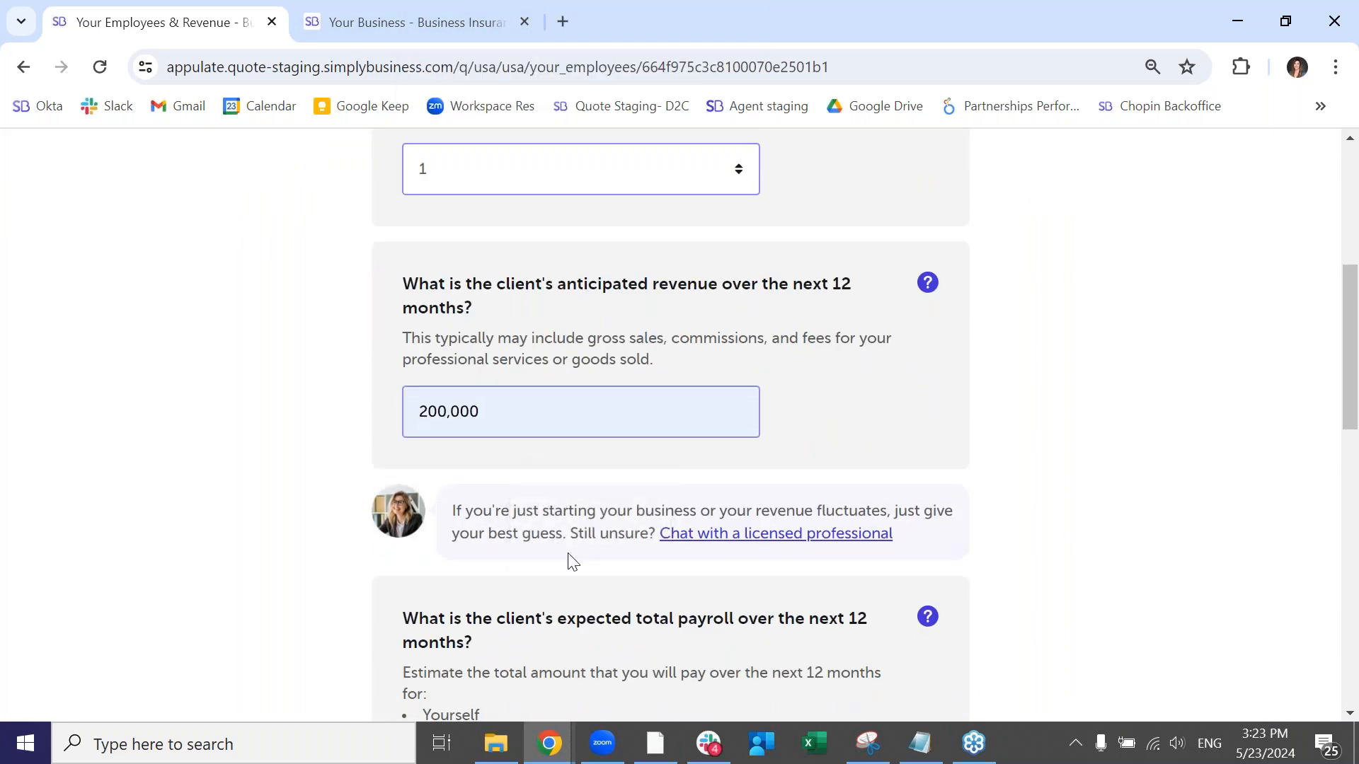
- Set the expected total payroll for the next 12 months to 100,000 and continue to the subcontractor question
scroll(566, 588, down, 1)
scroll(593, 521, down, 3)
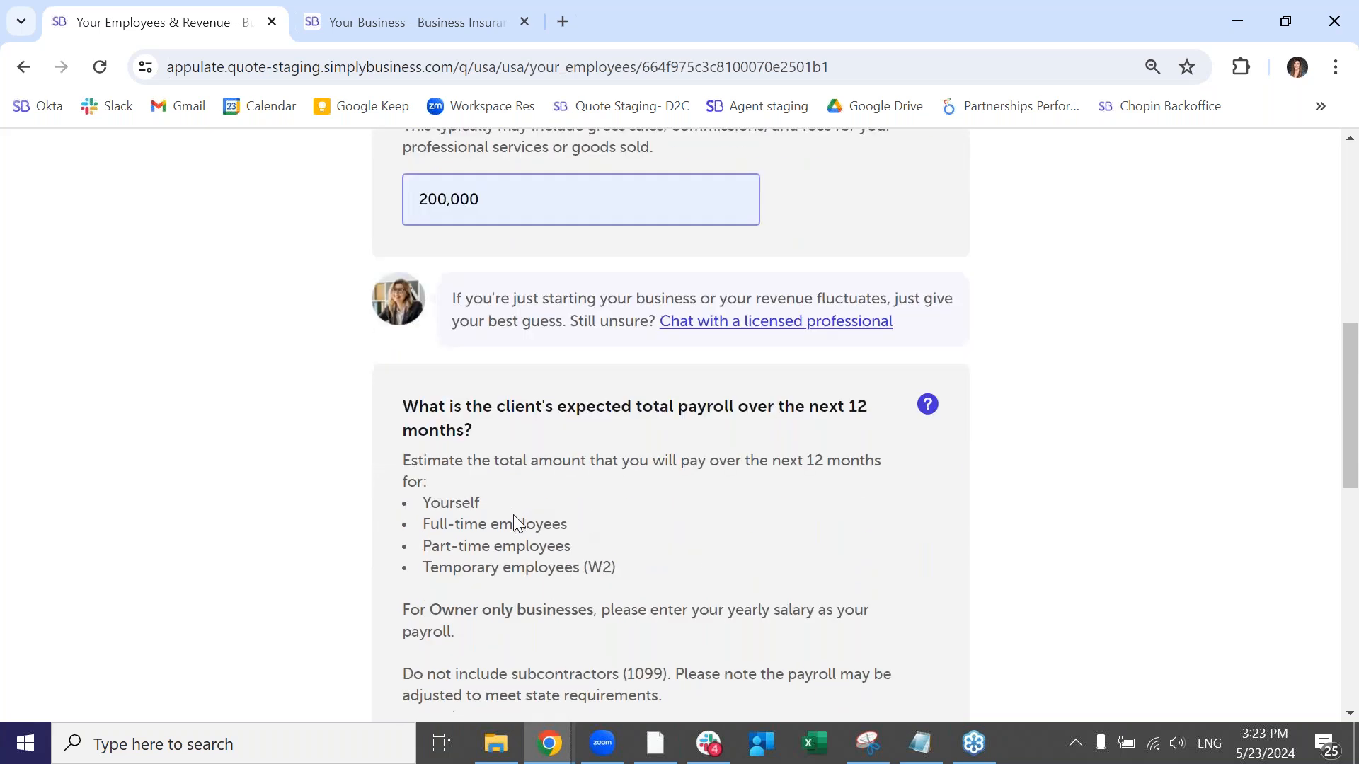
click(508, 524)
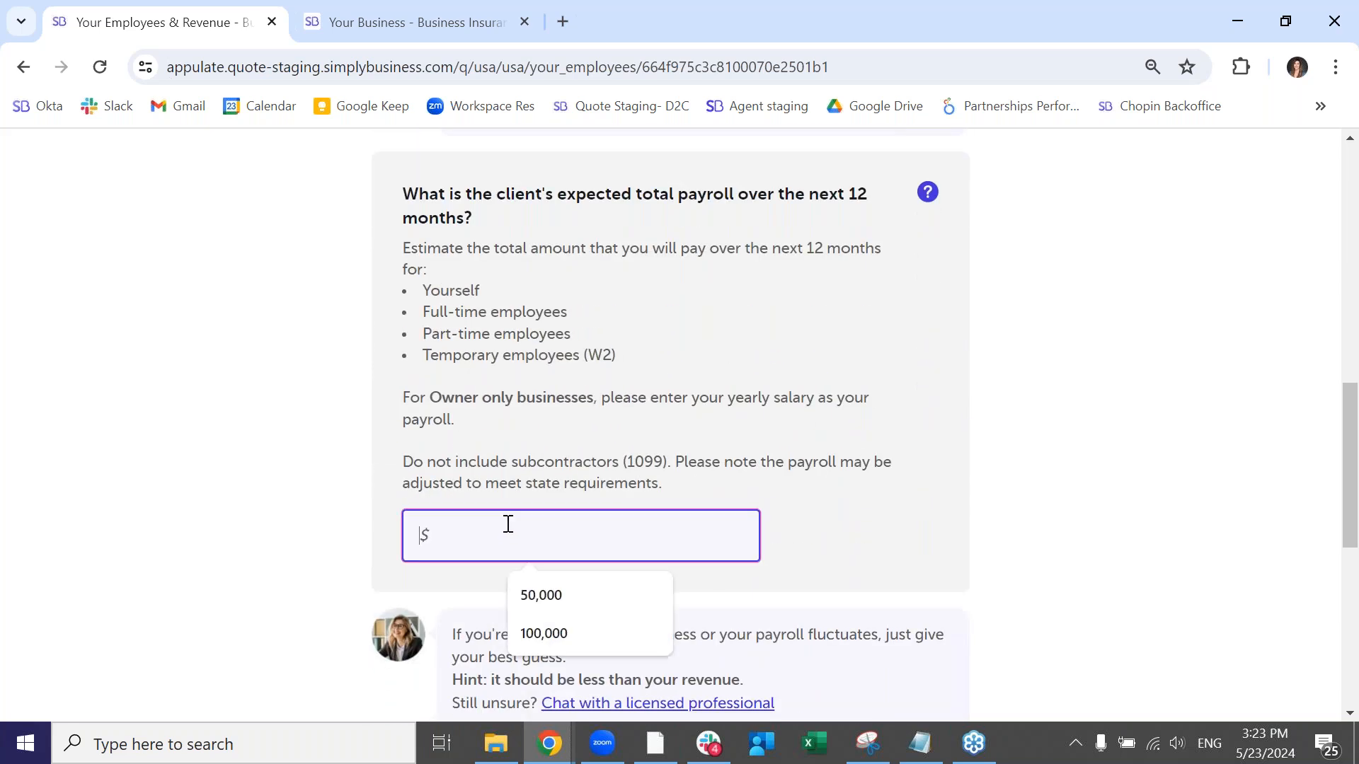
click(565, 630)
scroll(559, 589, down, 3)
click(892, 472)
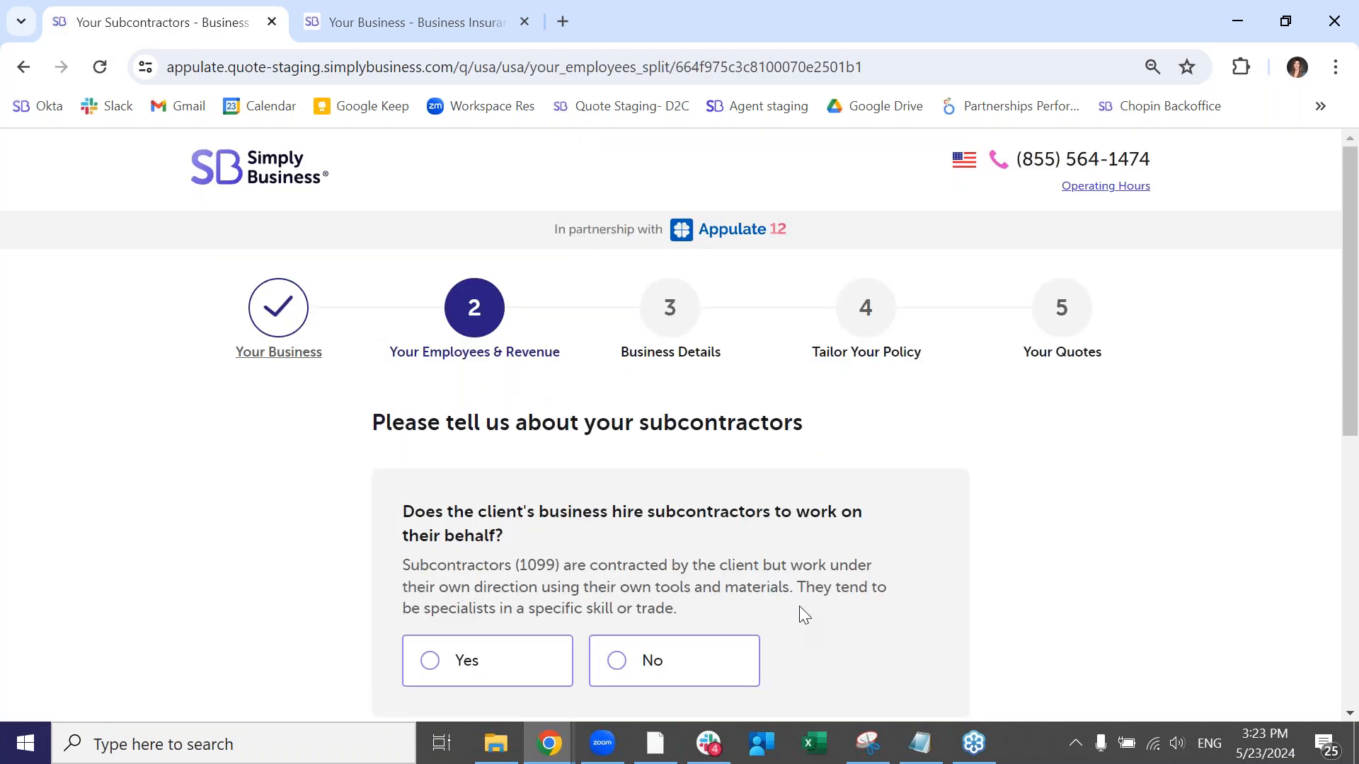
- Answer No to hiring subcontractors and continue to the business details
scroll(798, 606, down, 1)
click(692, 570)
click(913, 647)
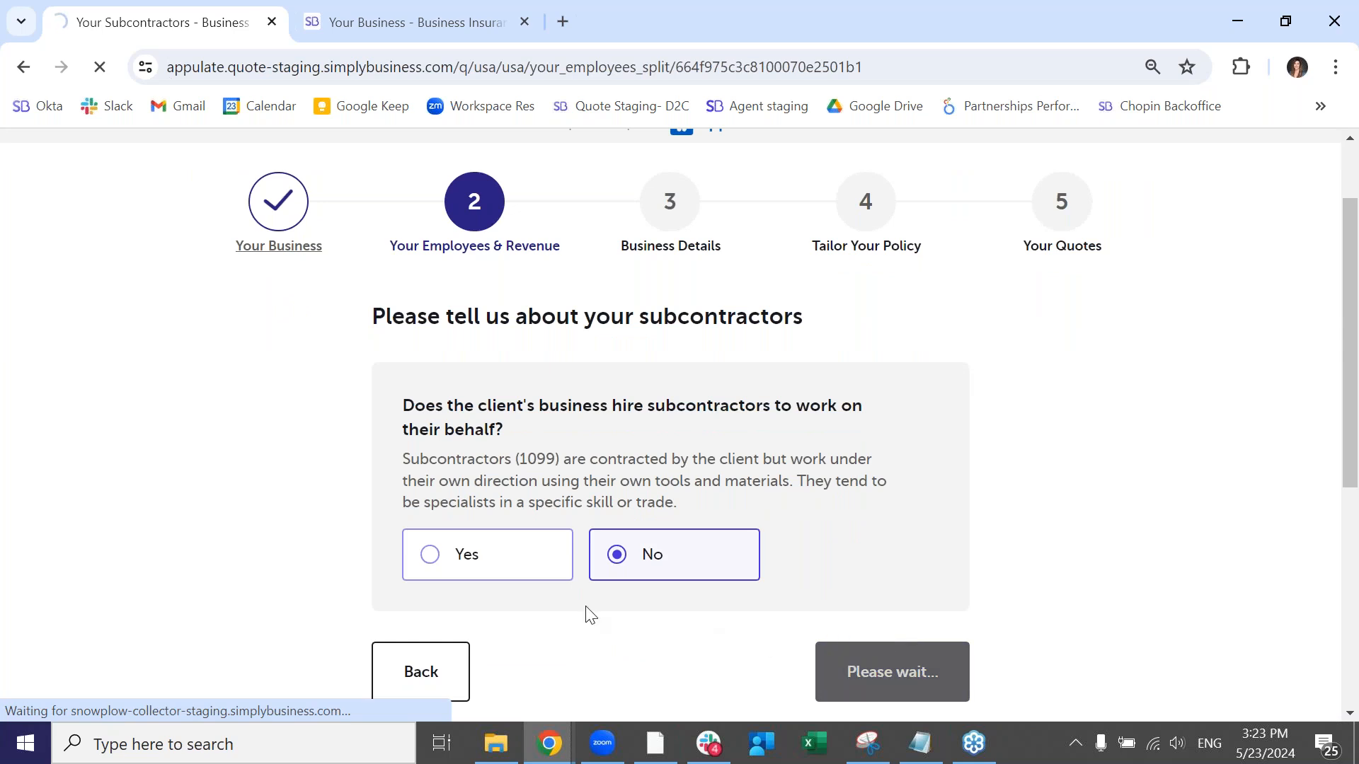
- Set the type of work to Residential work, answer No to industrial work, and choose Interior as the work area
scroll(192, 538, down, 2)
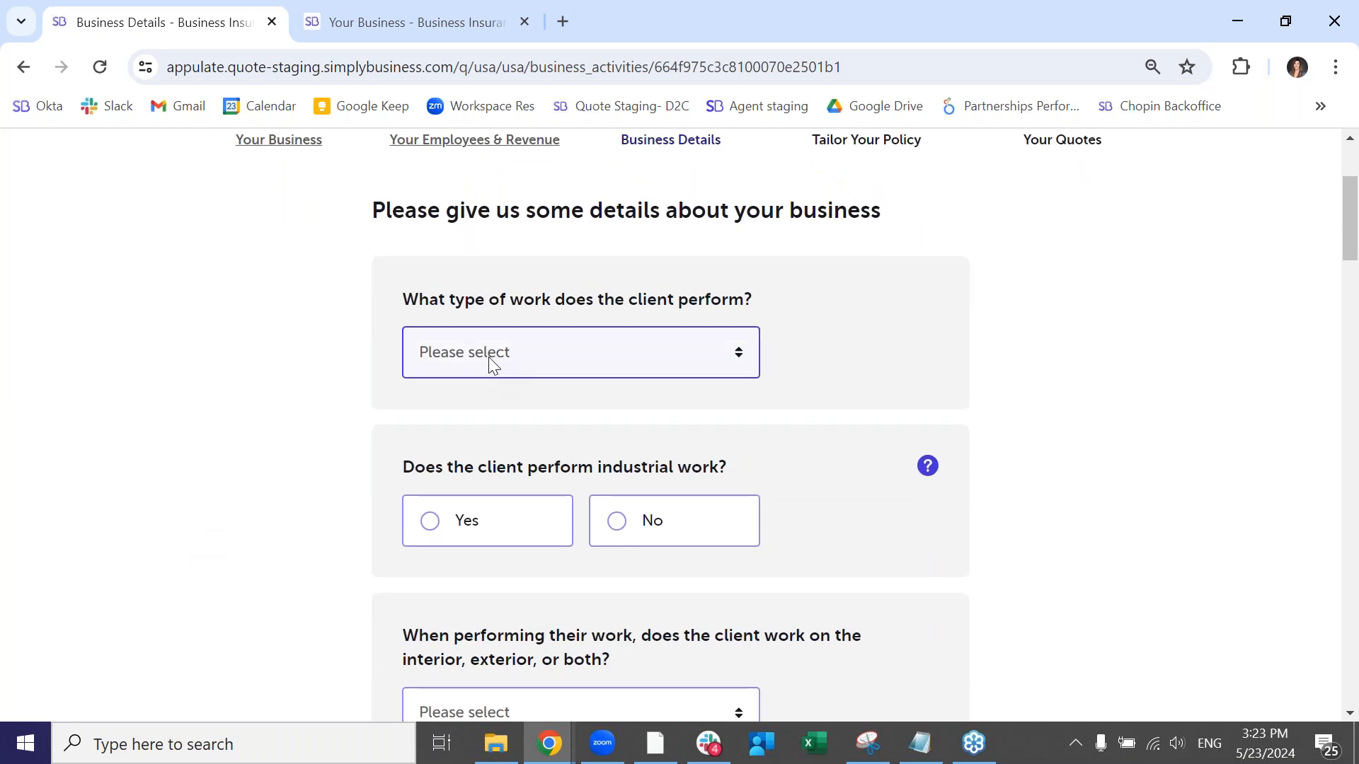
click(488, 357)
click(466, 409)
click(625, 524)
scroll(304, 595, down, 3)
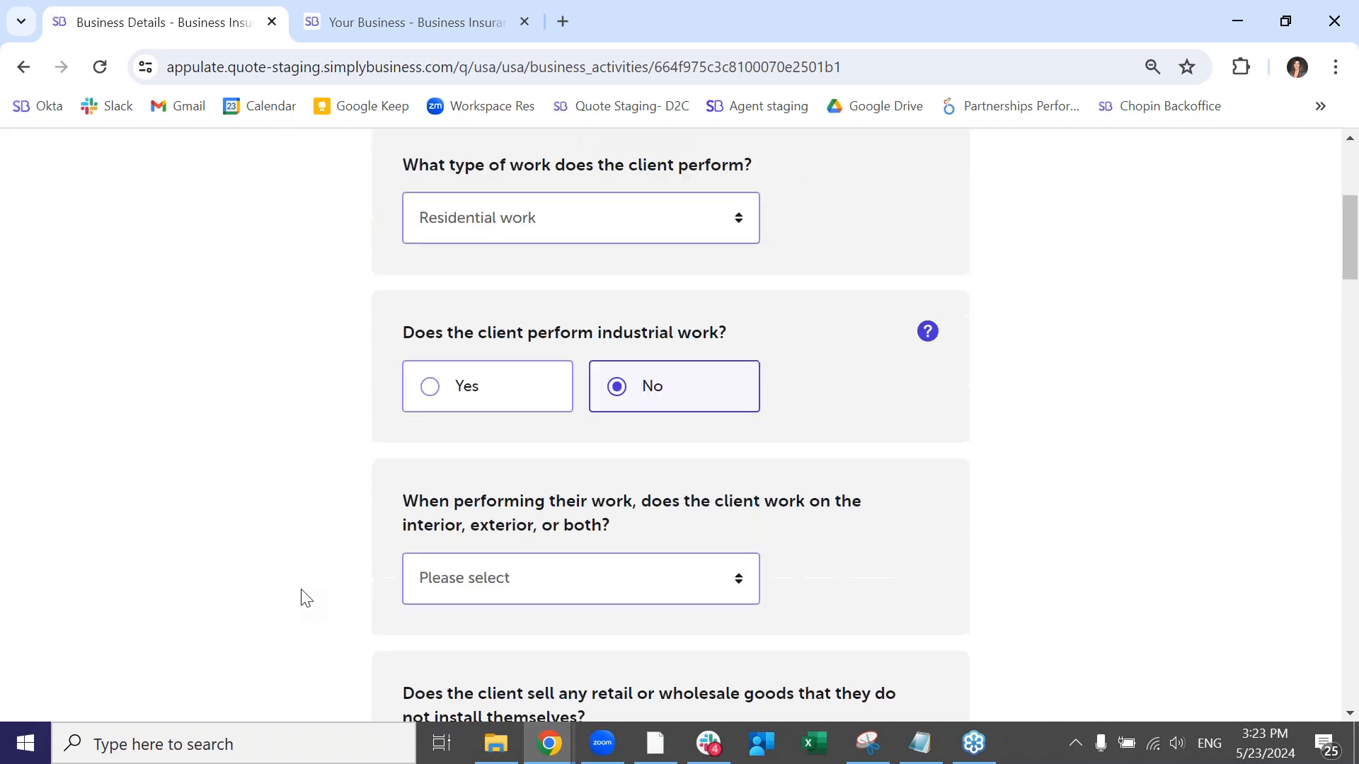
click(558, 500)
click(511, 556)
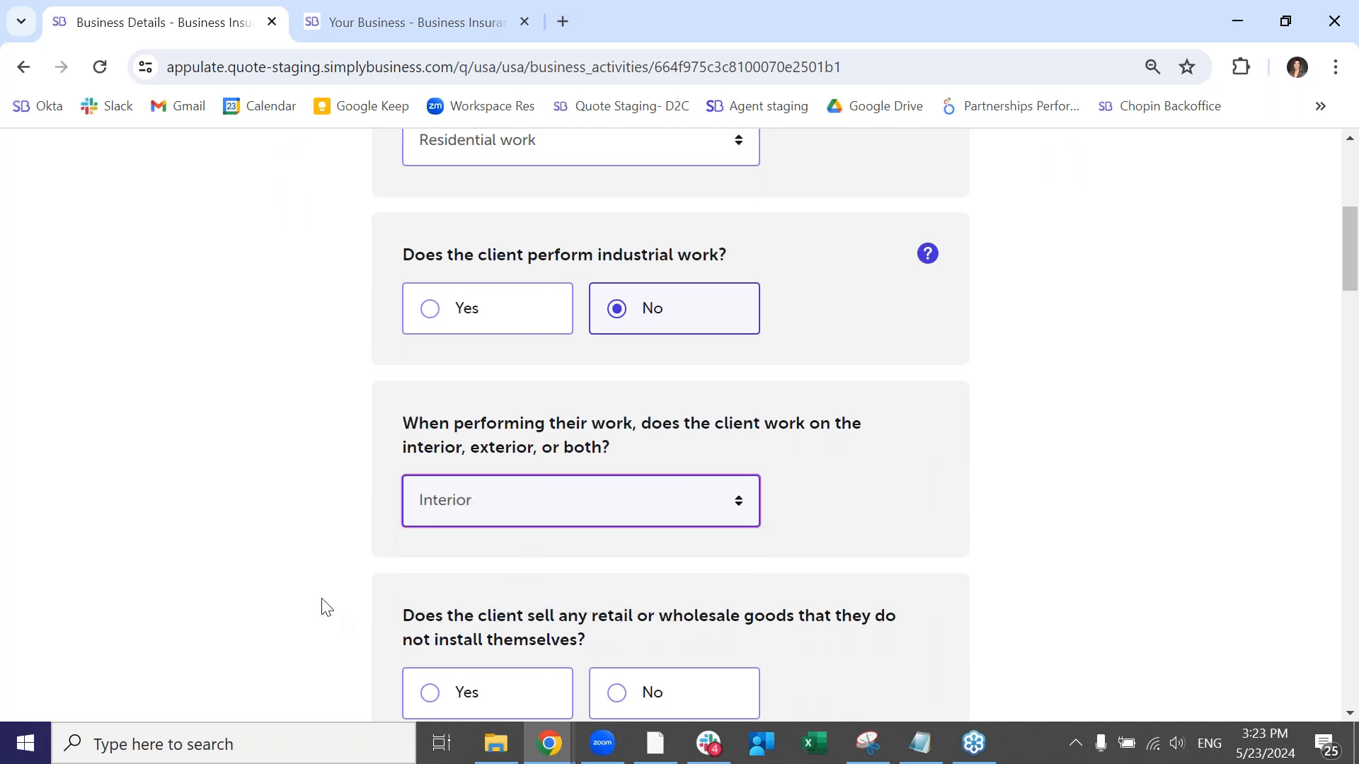
- Answer No to selling goods the client does not install, framing work, and the listed hazardous services or materials
scroll(325, 602, down, 3)
click(710, 481)
click(684, 645)
scroll(686, 630, down, 4)
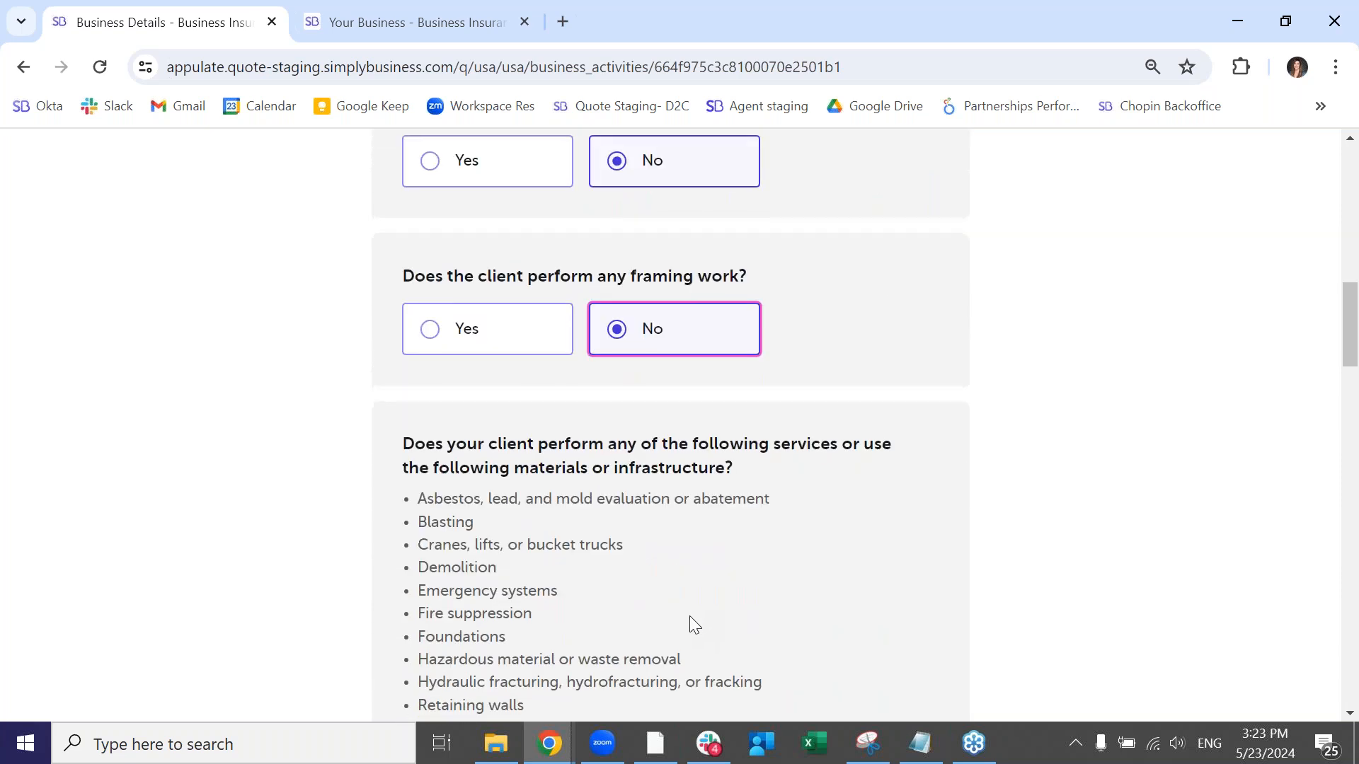
scroll(690, 619, down, 3)
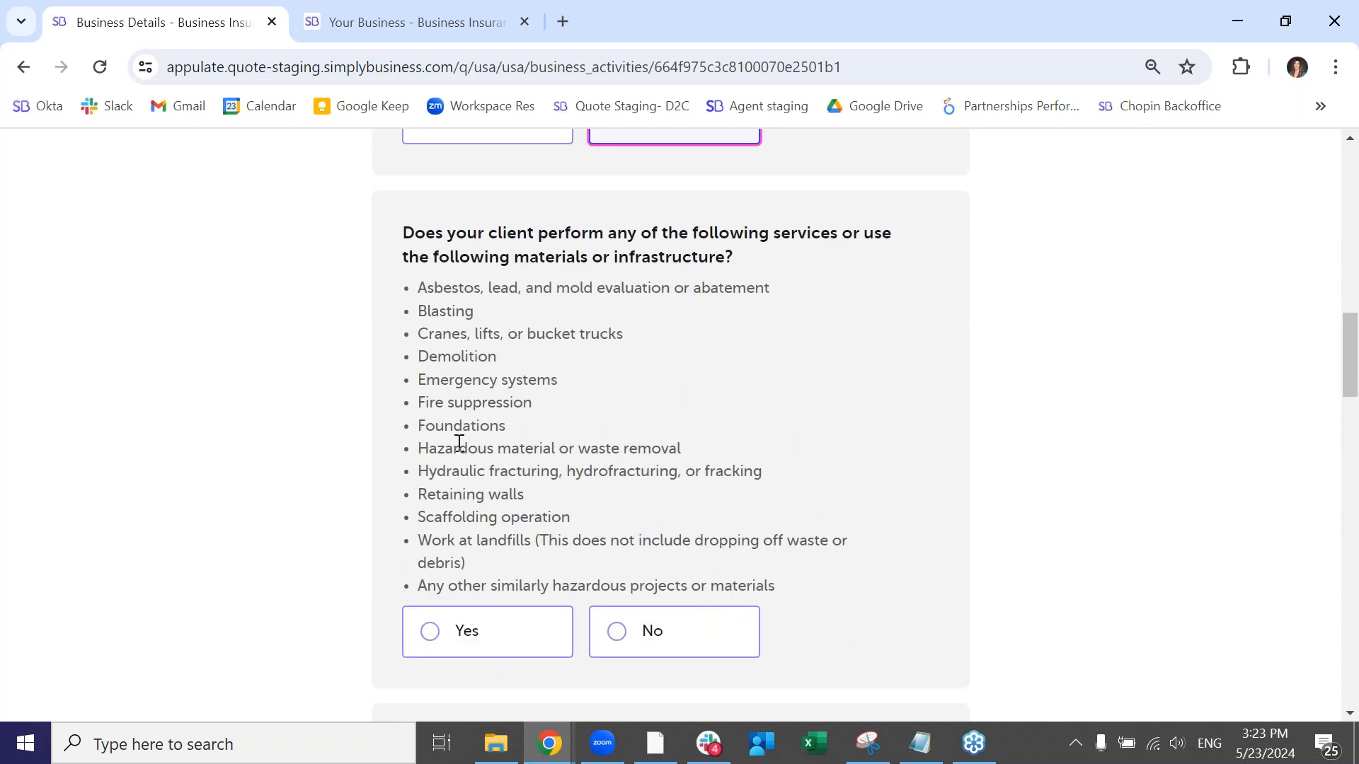
click(622, 630)
- Answer No to same-type work in more than 15 units and to new developments with more than 10 units
scroll(863, 623, down, 4)
scroll(772, 555, down, 1)
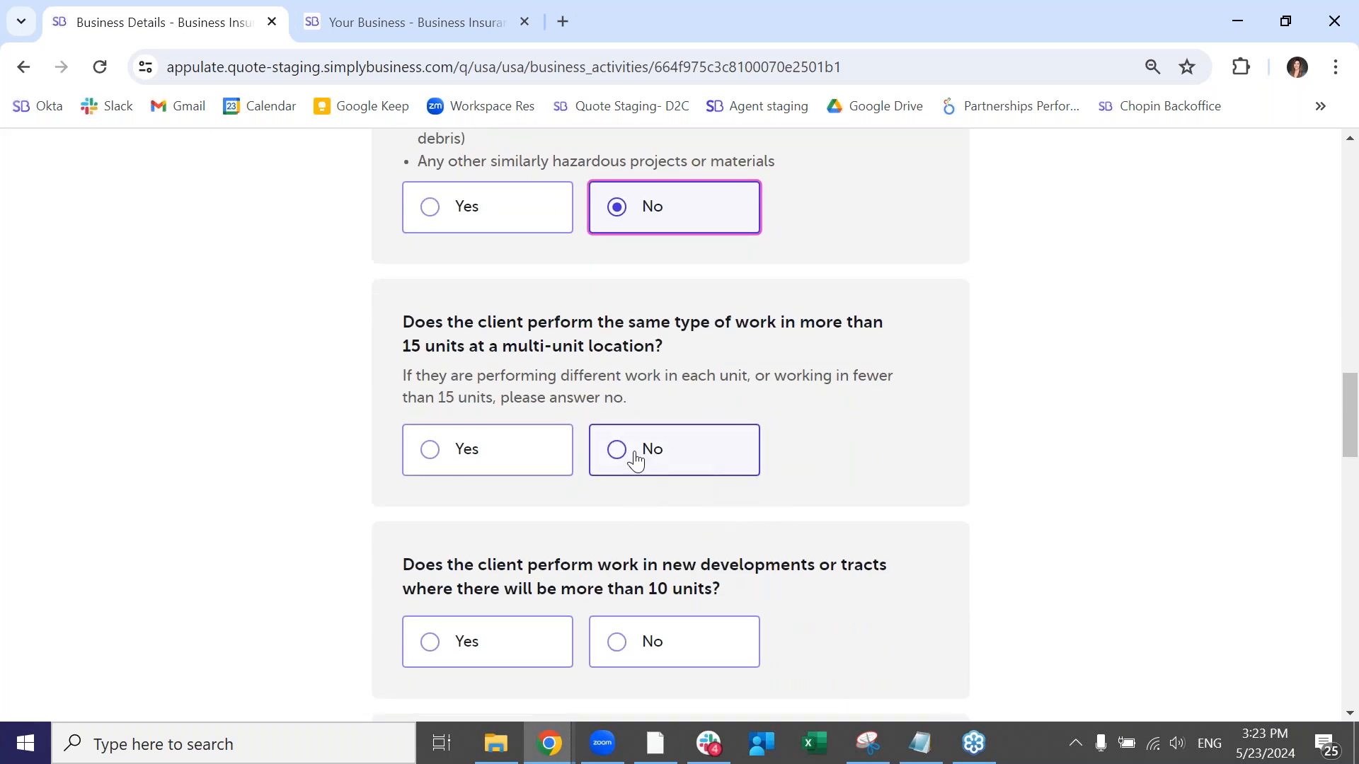
click(694, 470)
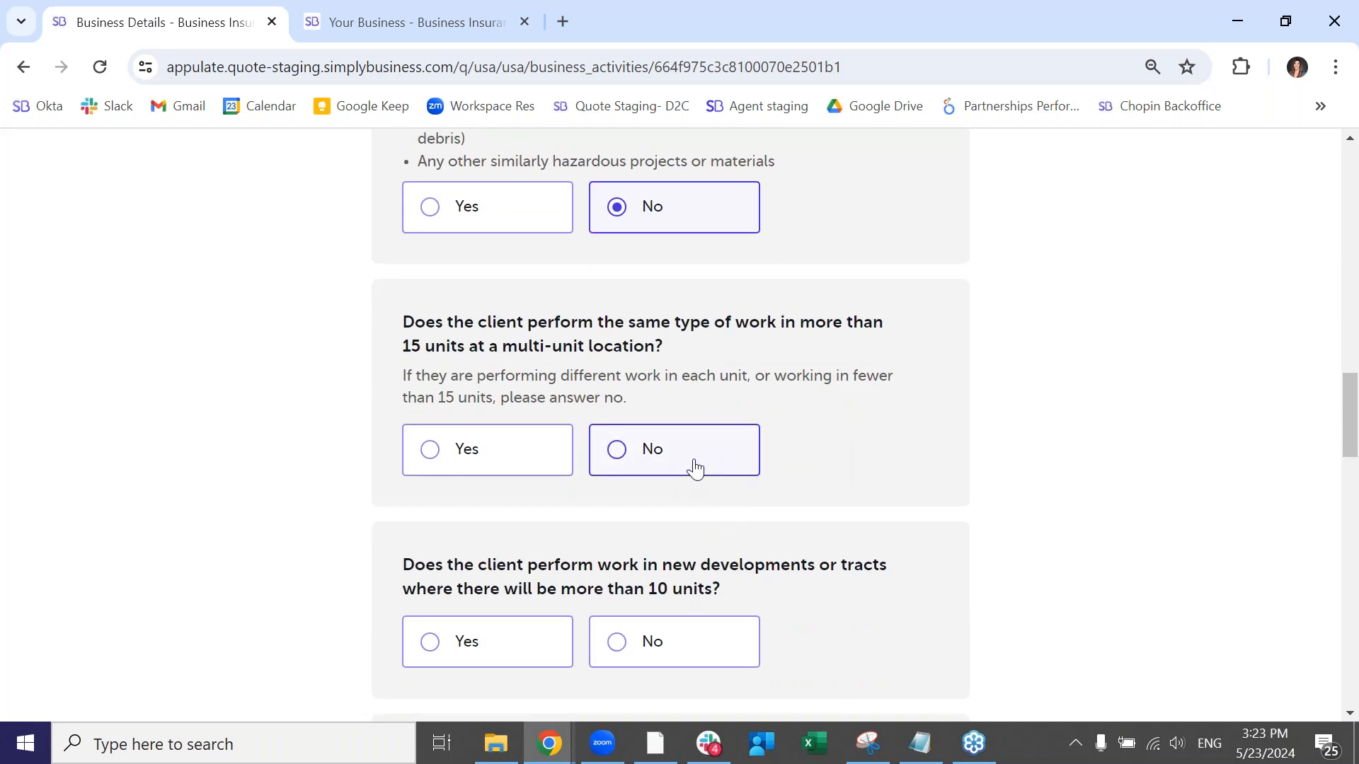
click(680, 656)
- Answer No to mass-produced or children's furniture and to providing insulation services
scroll(788, 624, down, 3)
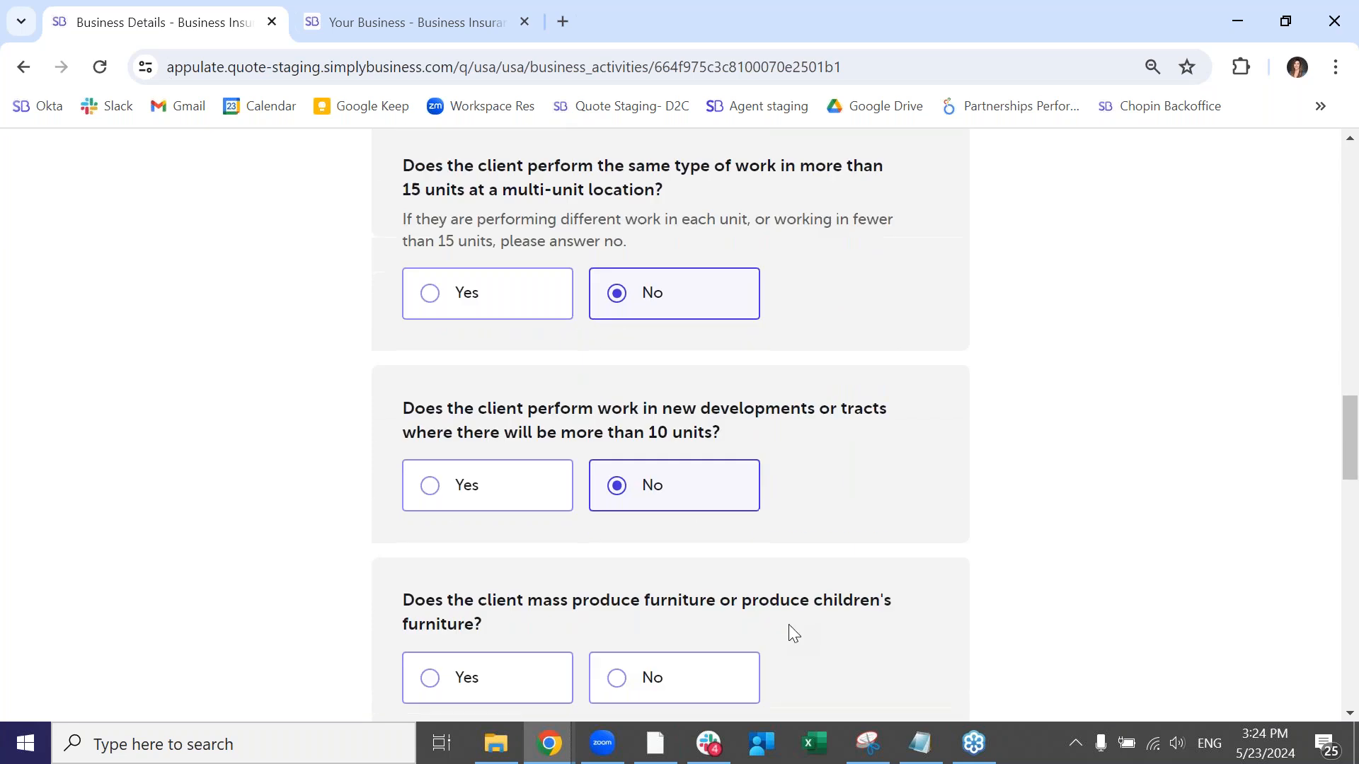
click(669, 541)
scroll(805, 588, down, 3)
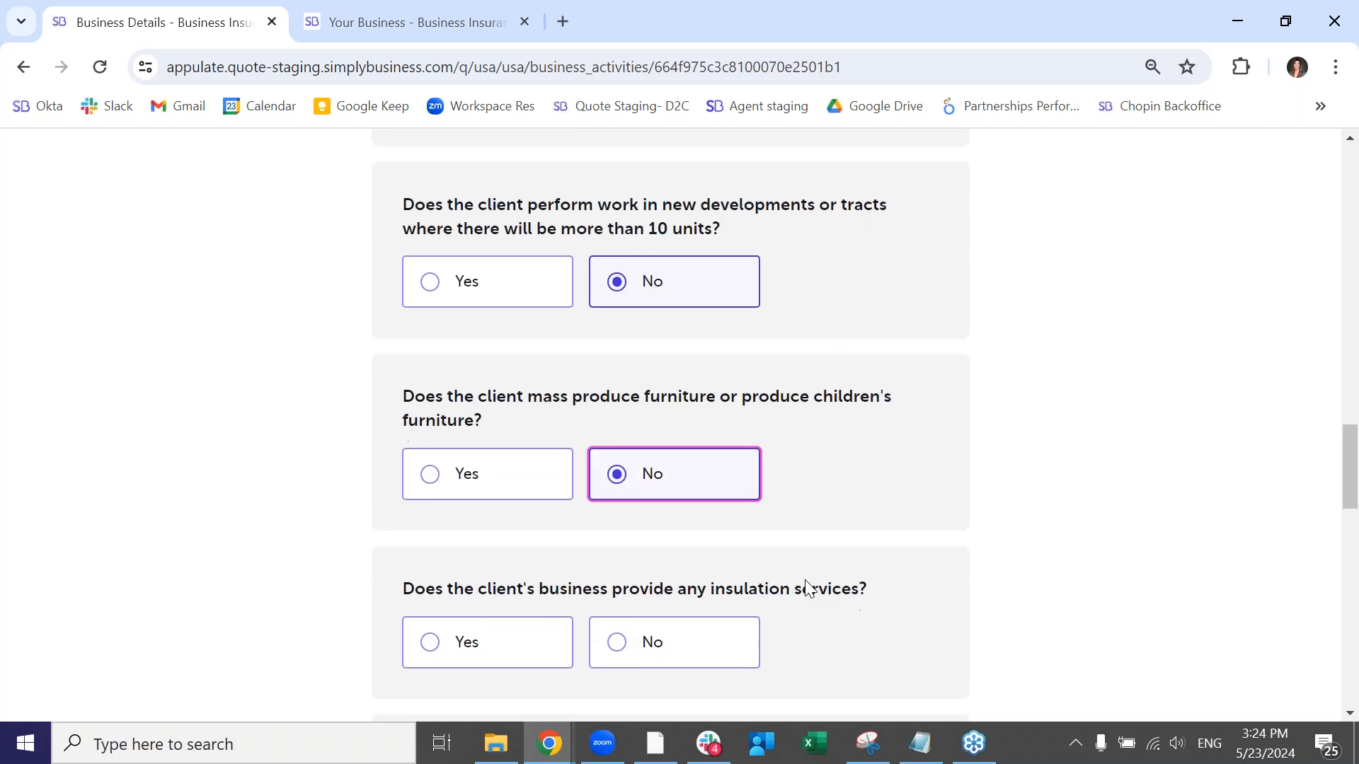
click(713, 485)
click(695, 662)
- Answer No to providing waterproofing services and to operating a showroom or shop that customers visit
scroll(772, 584, down, 3)
click(691, 604)
scroll(810, 591, down, 3)
click(732, 498)
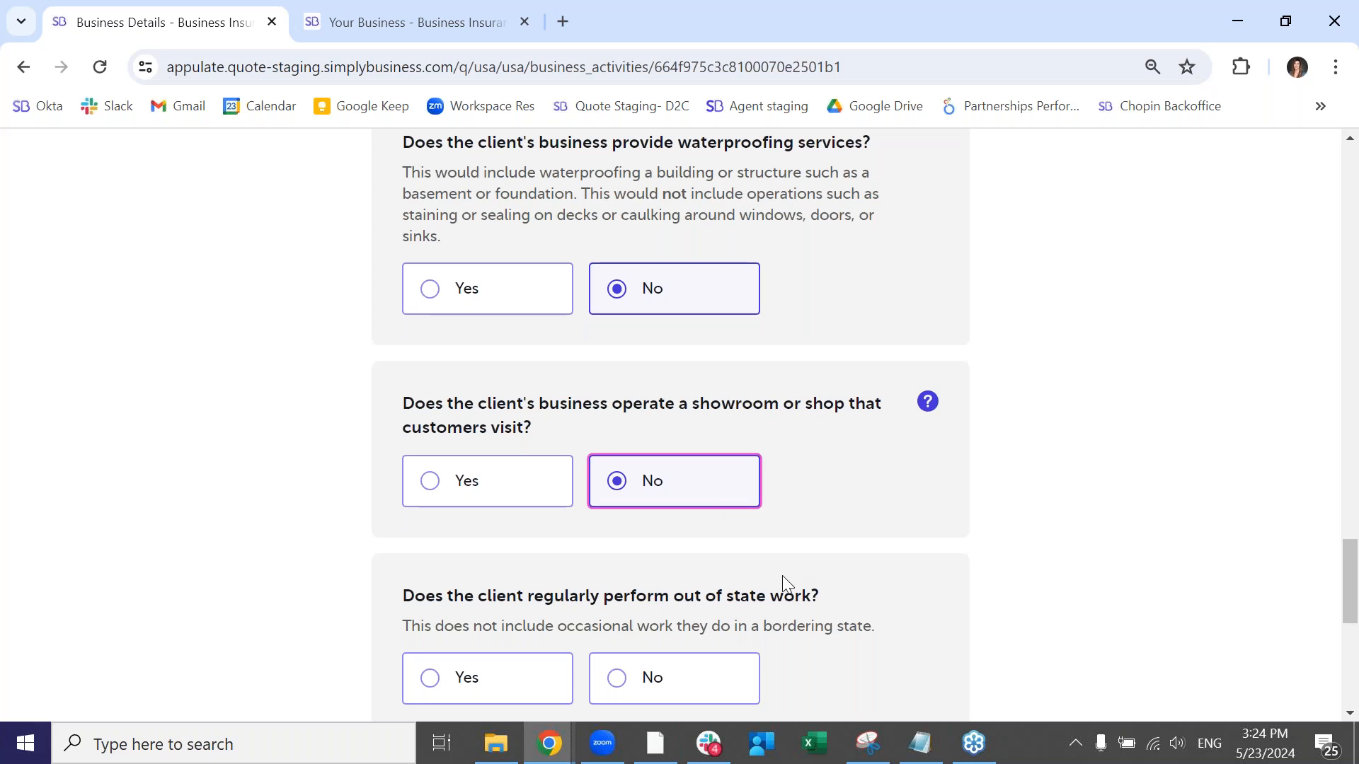
- Answer No to regular out-of-state work and continue to the previous coverage questions
scroll(783, 584, down, 3)
click(701, 470)
click(874, 587)
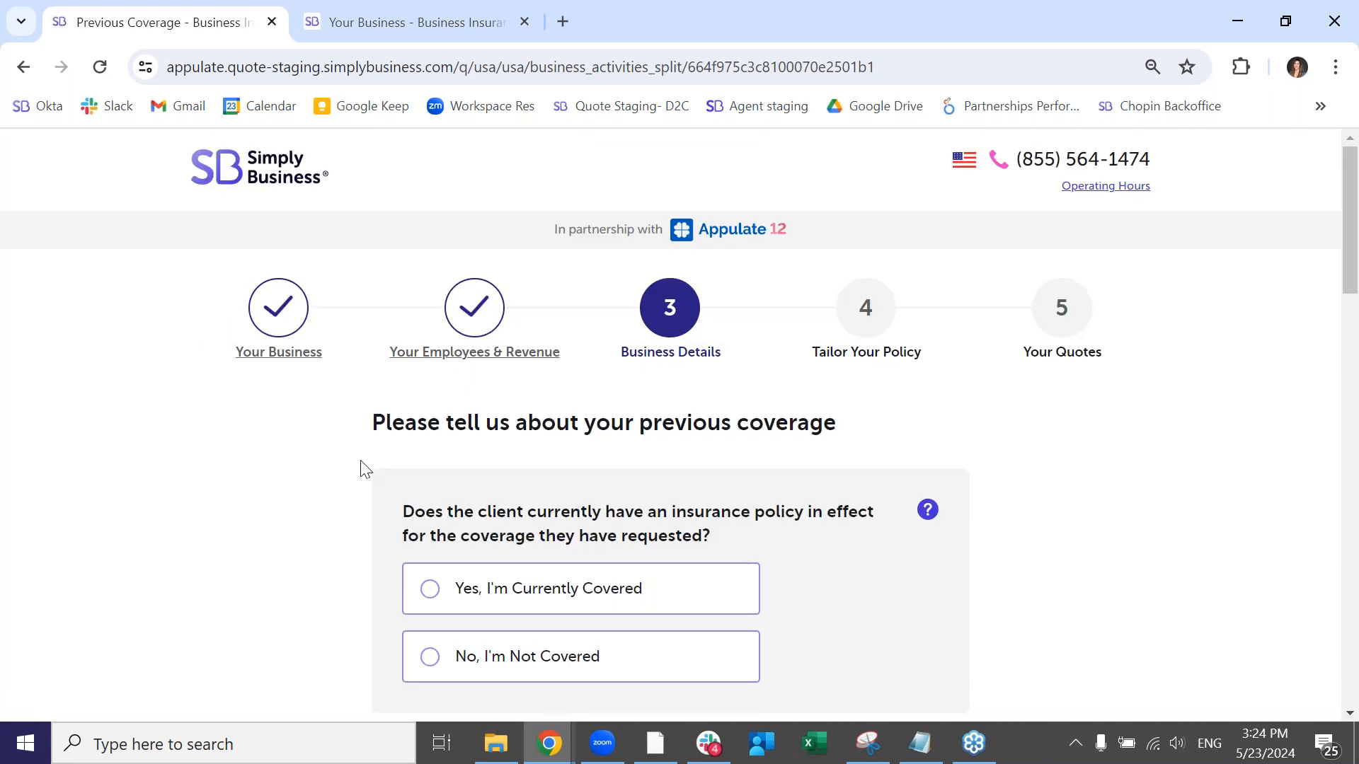
- Mark the client as currently covered and answer No to claims in the past 5 years and employment-related claims
scroll(396, 485, down, 2)
click(419, 484)
scroll(334, 520, down, 3)
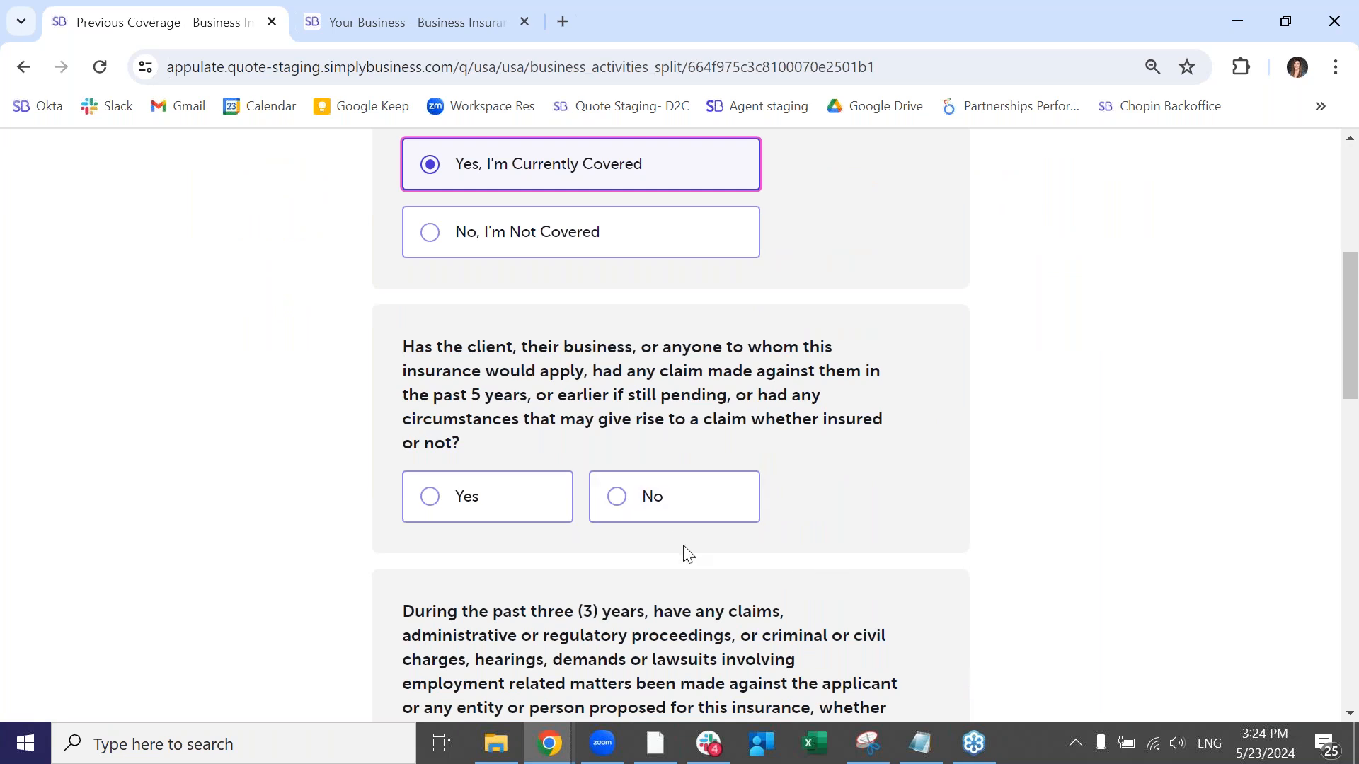
click(699, 519)
scroll(780, 590, down, 3)
click(661, 485)
- Answer No to construction defect claims, cancelled or non-renewed policies, and bankruptcy, and continue to the coverage options
scroll(701, 577, down, 1)
scroll(689, 479, down, 1)
click(691, 469)
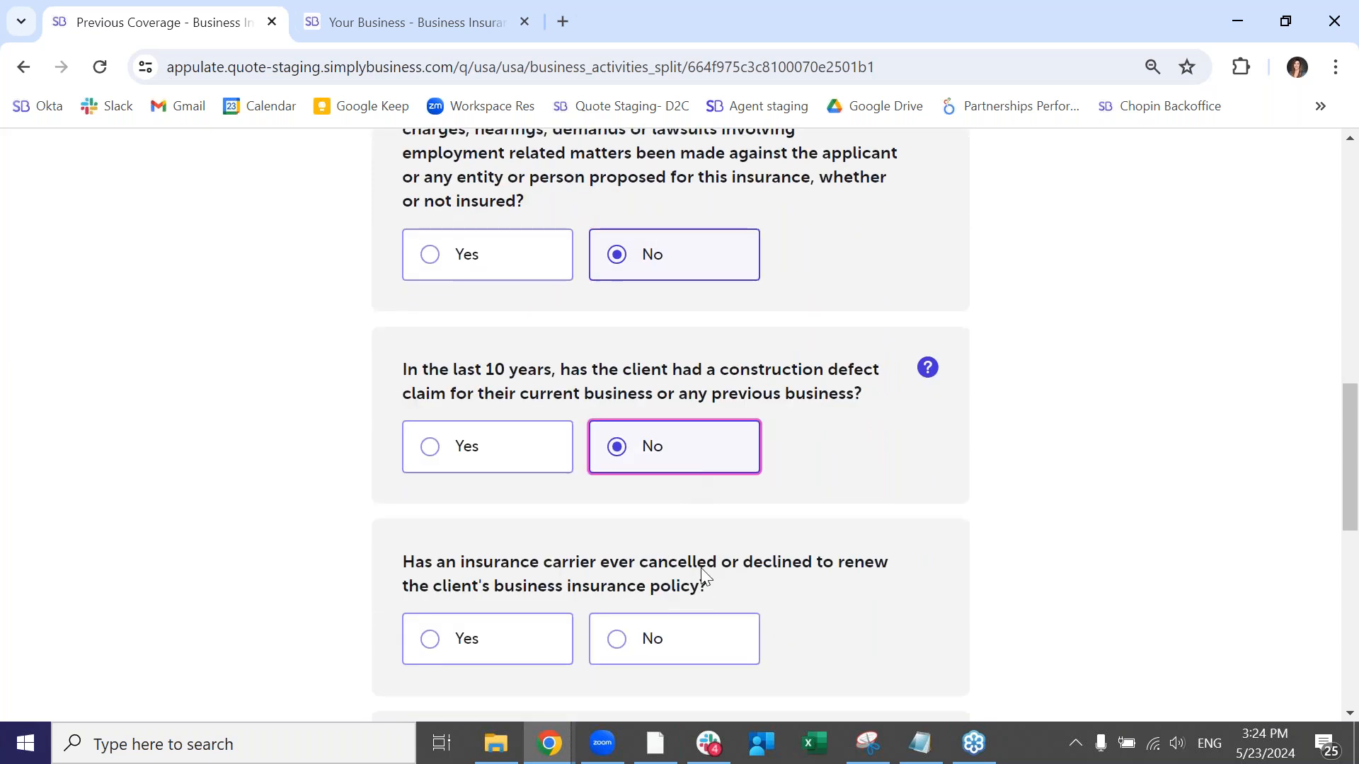
click(710, 645)
scroll(785, 626, down, 3)
click(695, 606)
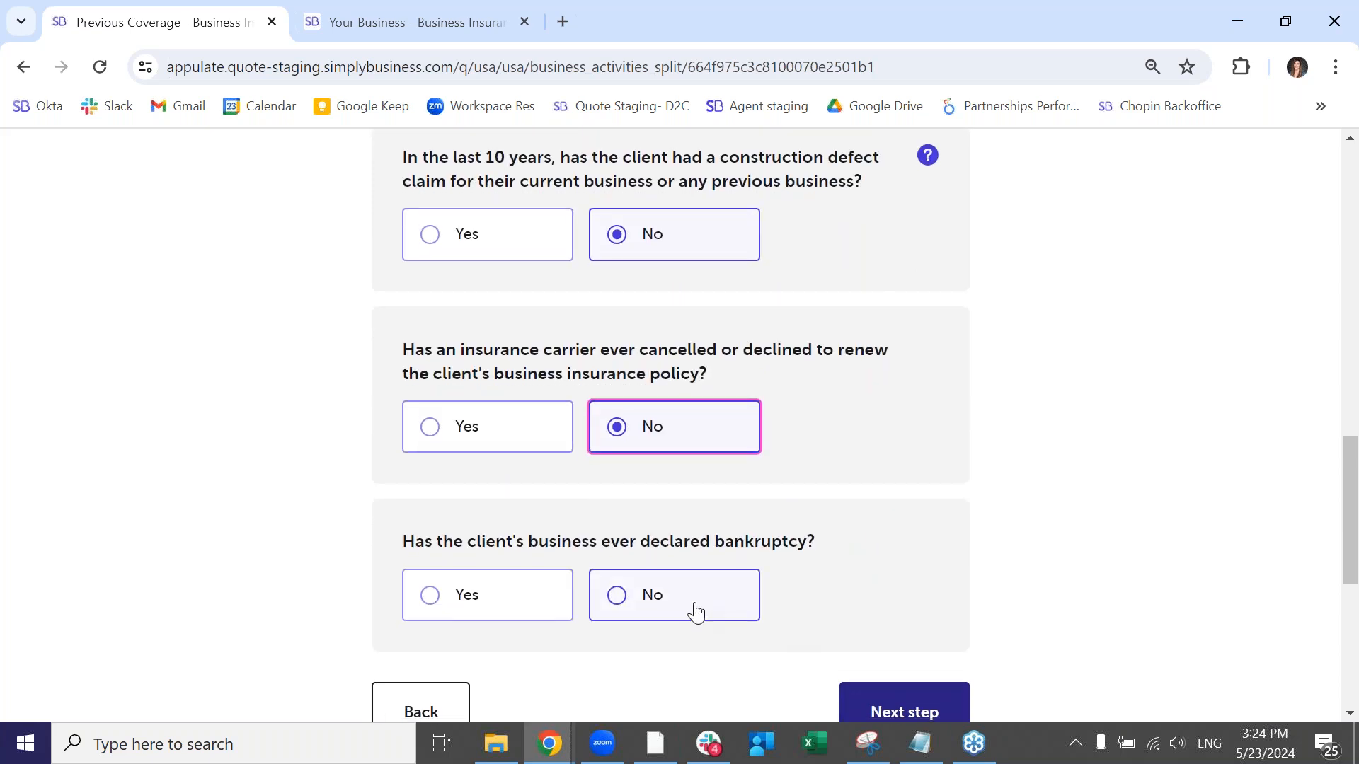
click(877, 690)
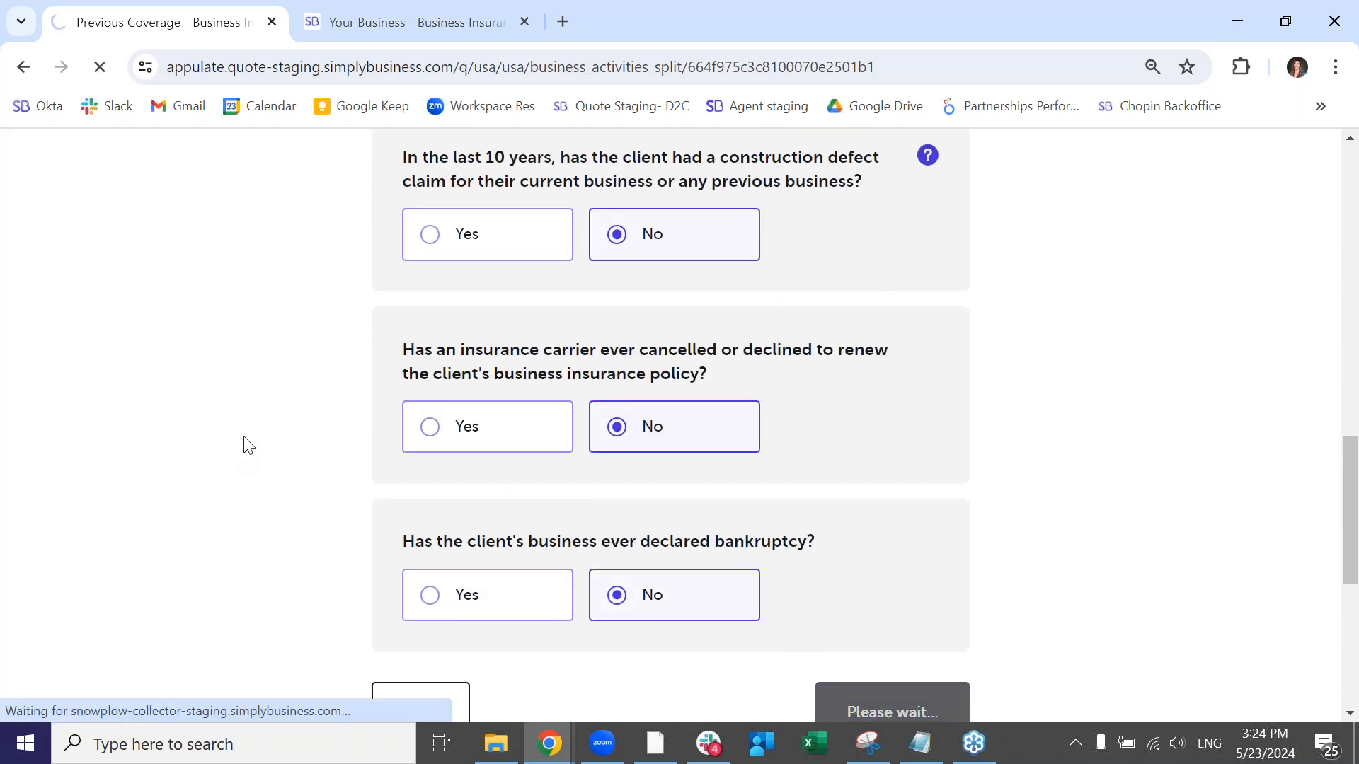
- Answer No to requiring a waiver of subrogation endorsement and to adding additional insureds
scroll(453, 477, down, 3)
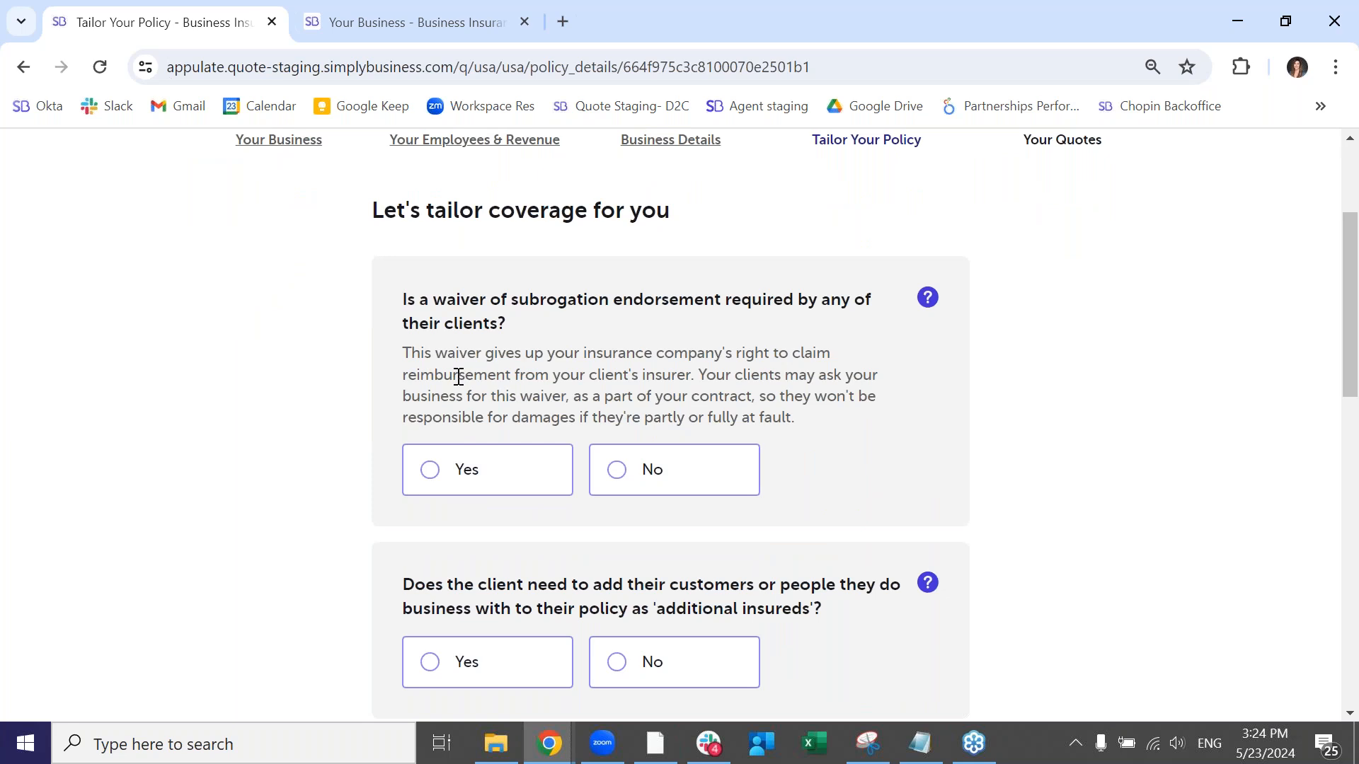
click(708, 485)
click(728, 665)
scroll(741, 540, down, 3)
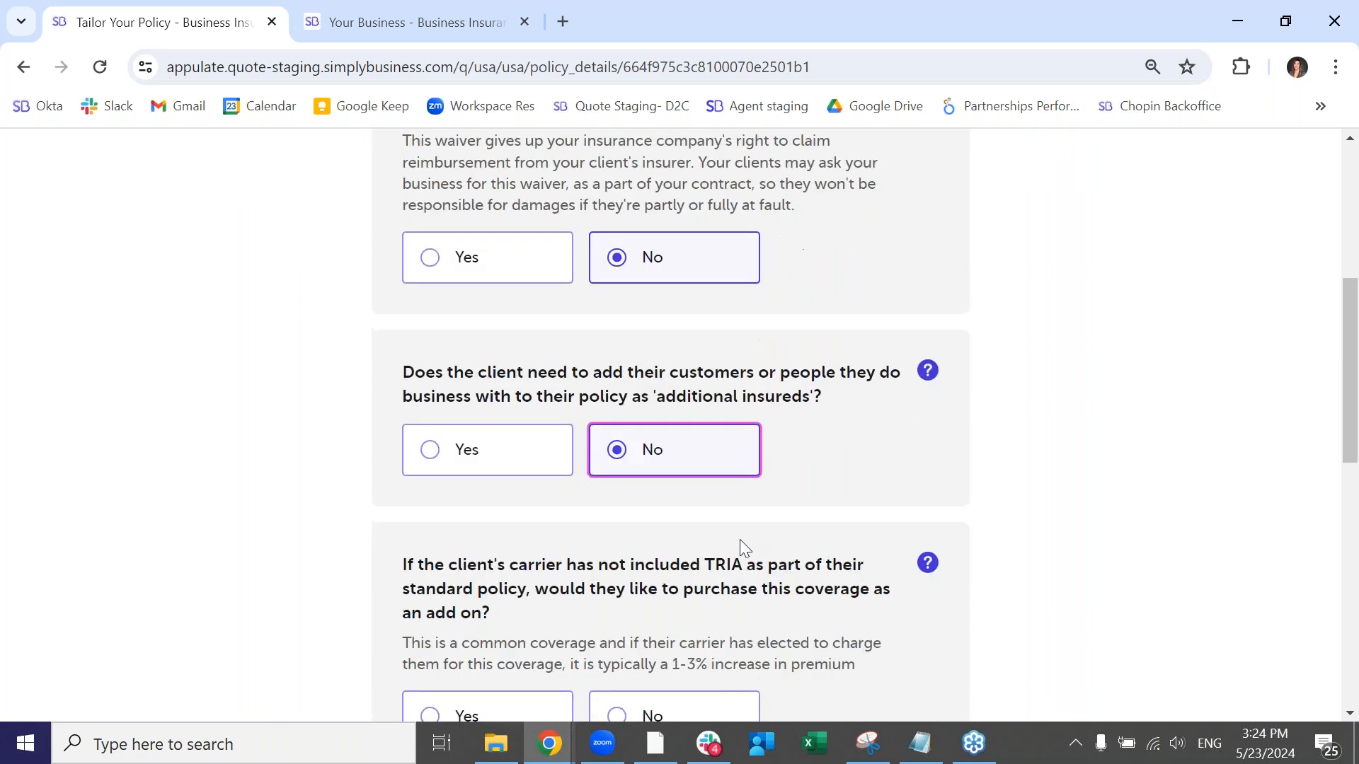
- Decline the TRIA add-on coverage and confirm that the client declines to purchase terrorism coverage
scroll(659, 508, down, 2)
scroll(641, 509, down, 1)
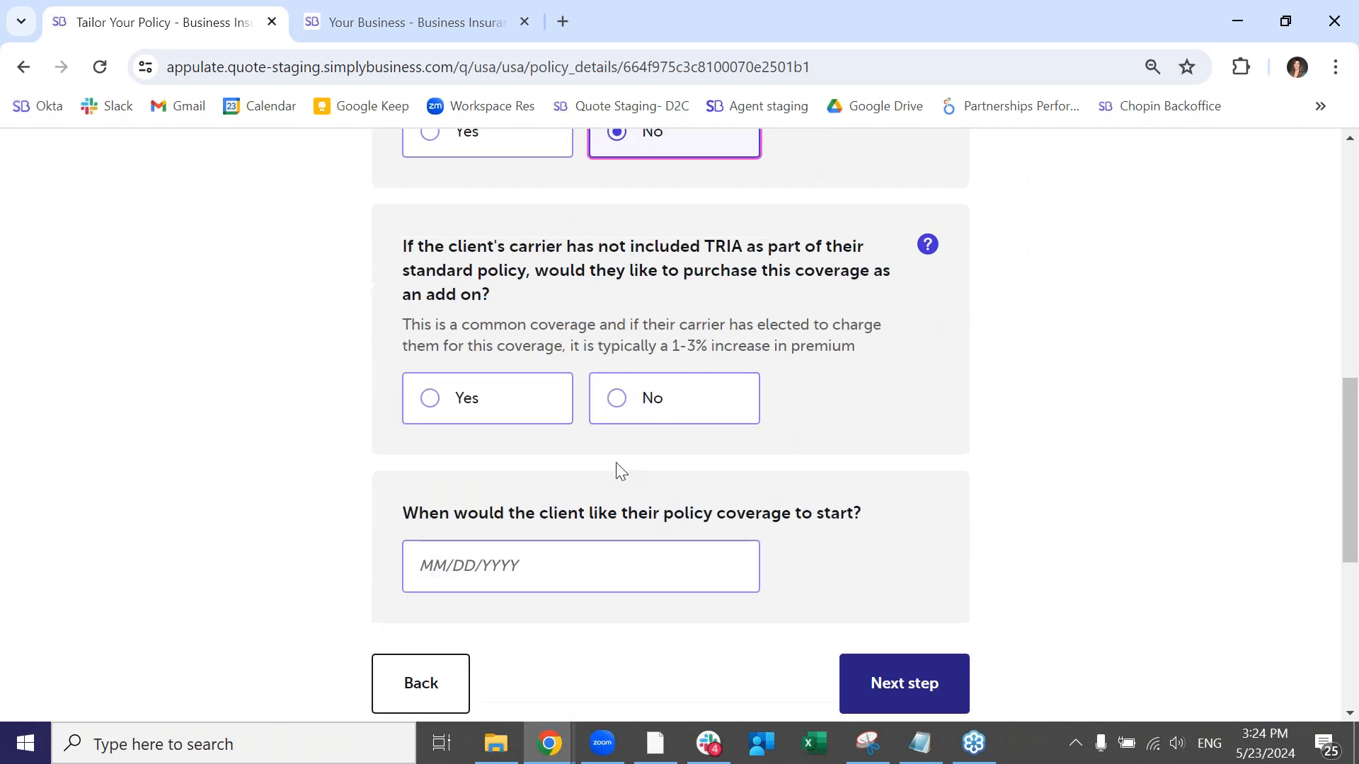
click(630, 404)
scroll(580, 623, down, 4)
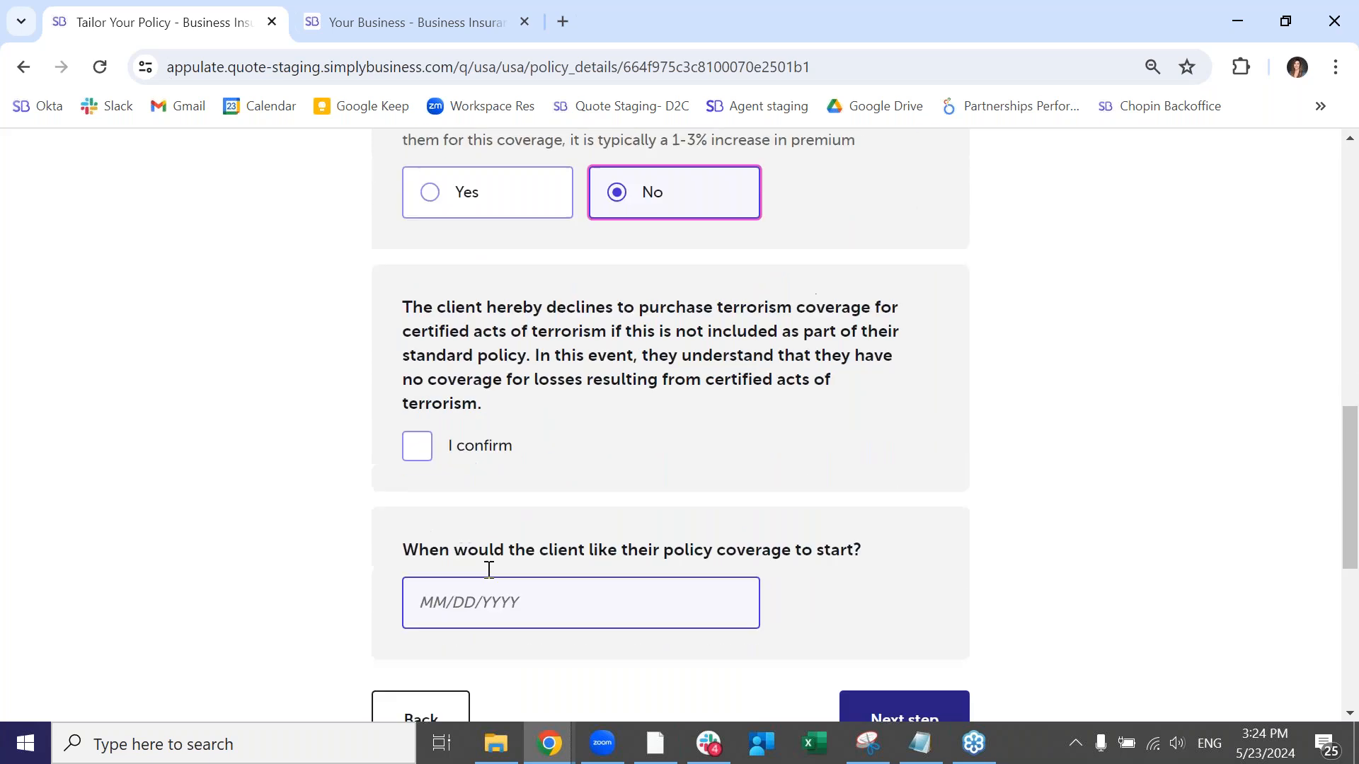
scroll(603, 397, up, 1)
click(423, 443)
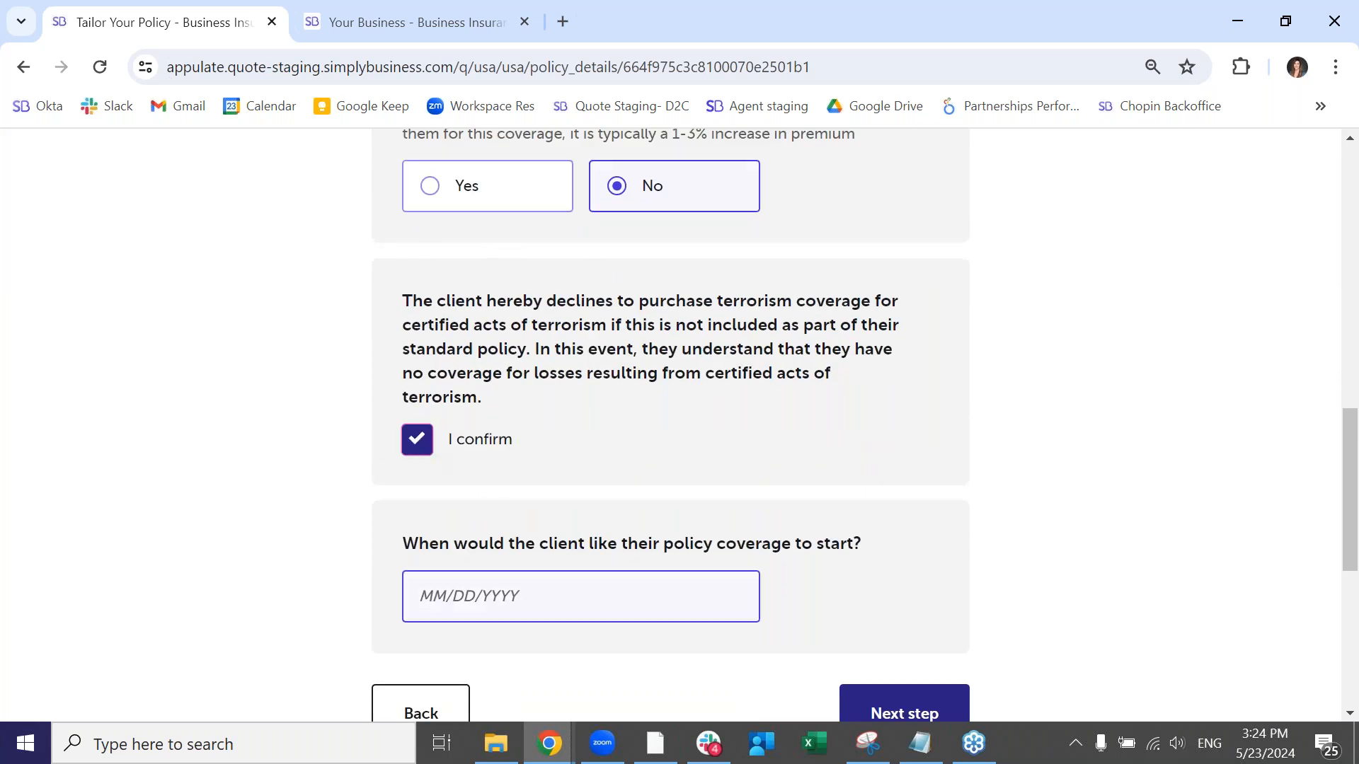
- Set the policy coverage start date to 05/23/2024 and continue to the business contact details
click(555, 603)
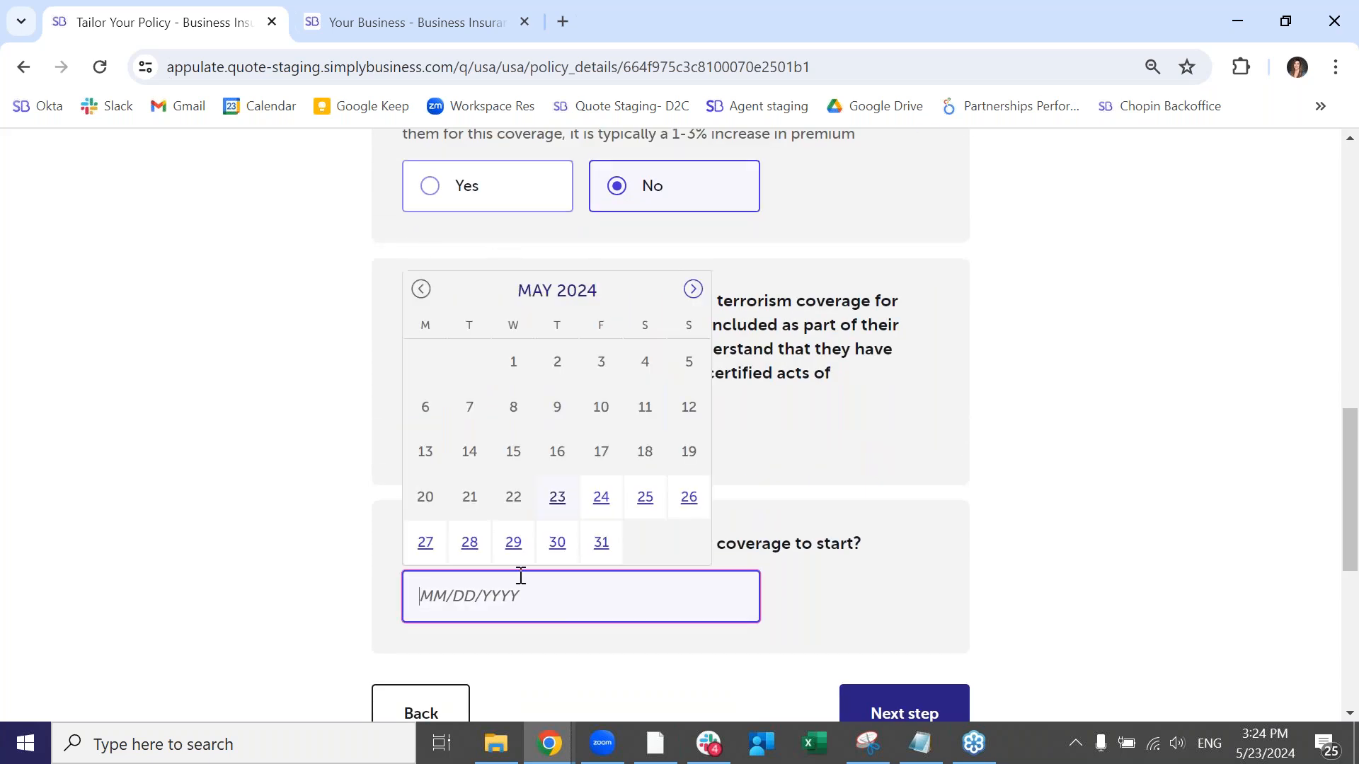
click(569, 504)
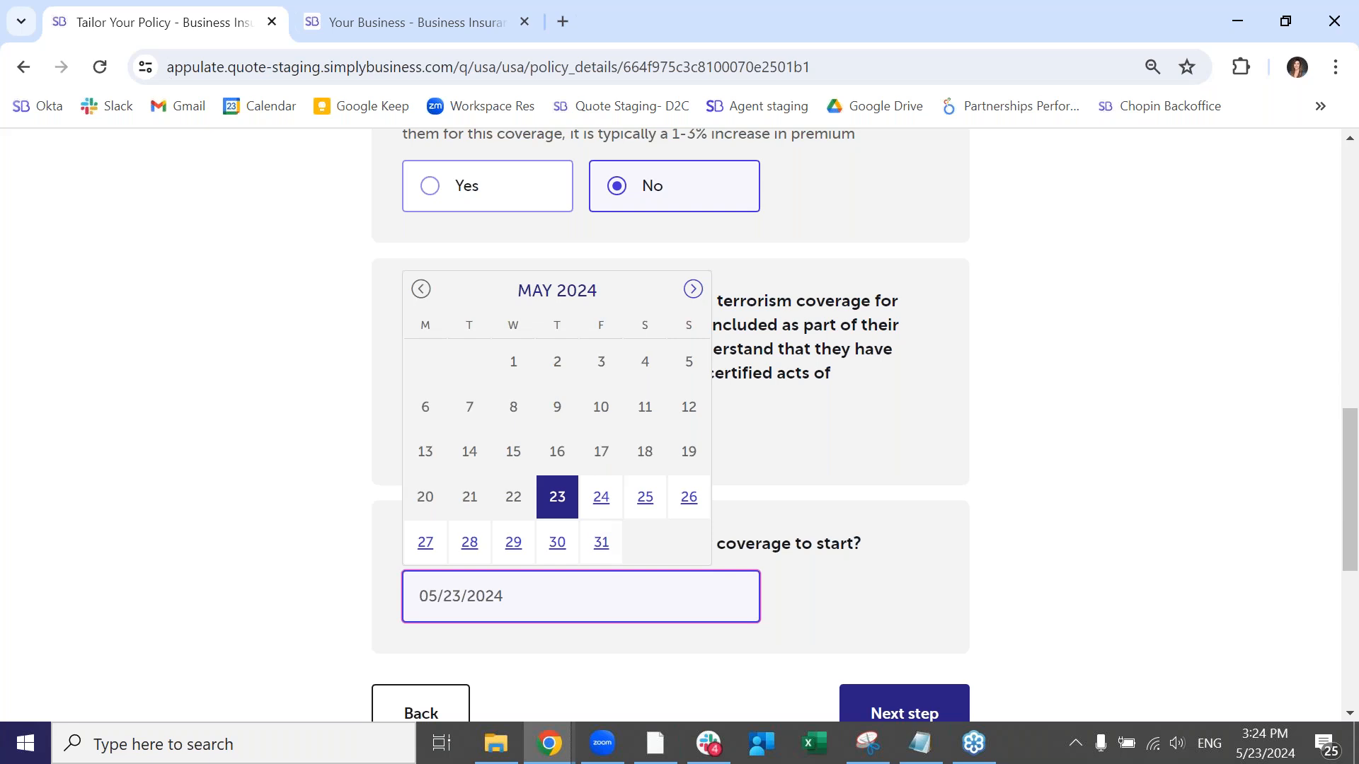
click(825, 609)
scroll(775, 683, down, 1)
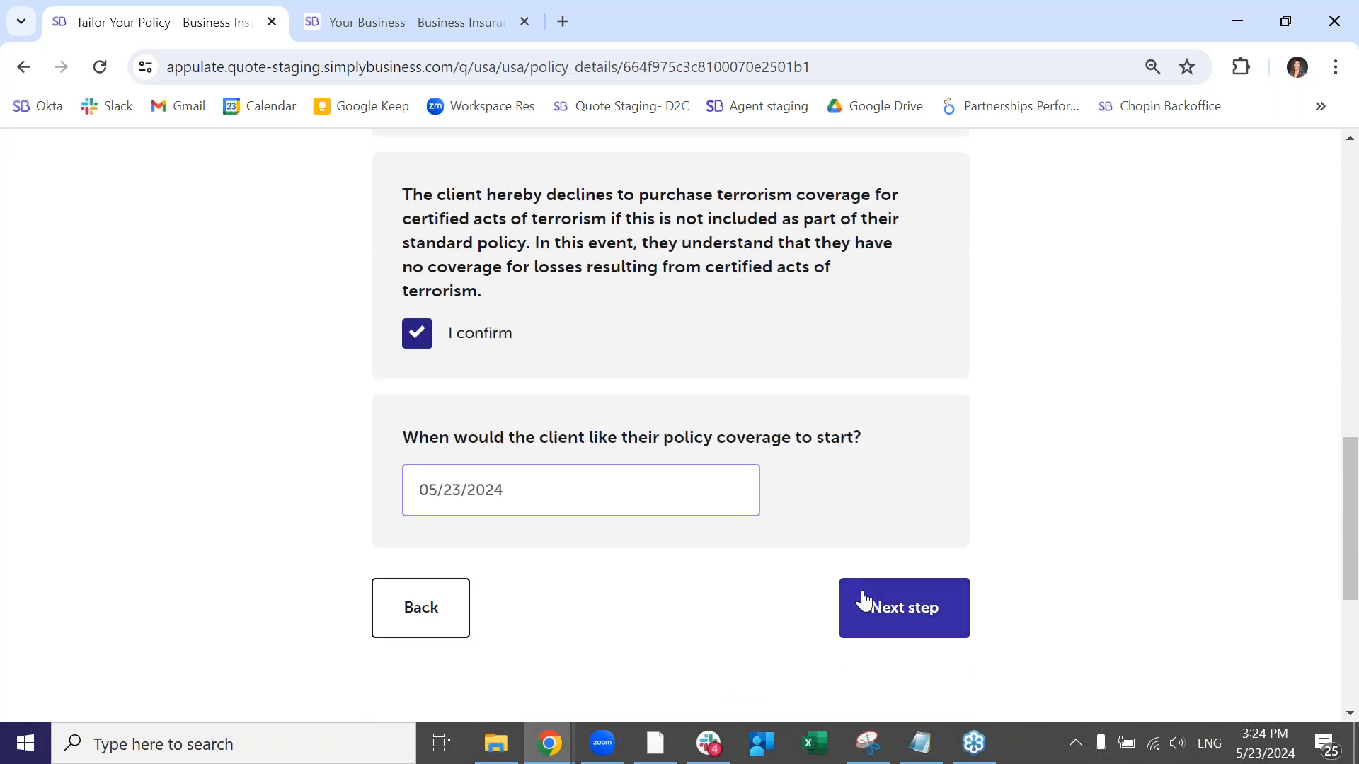
click(861, 601)
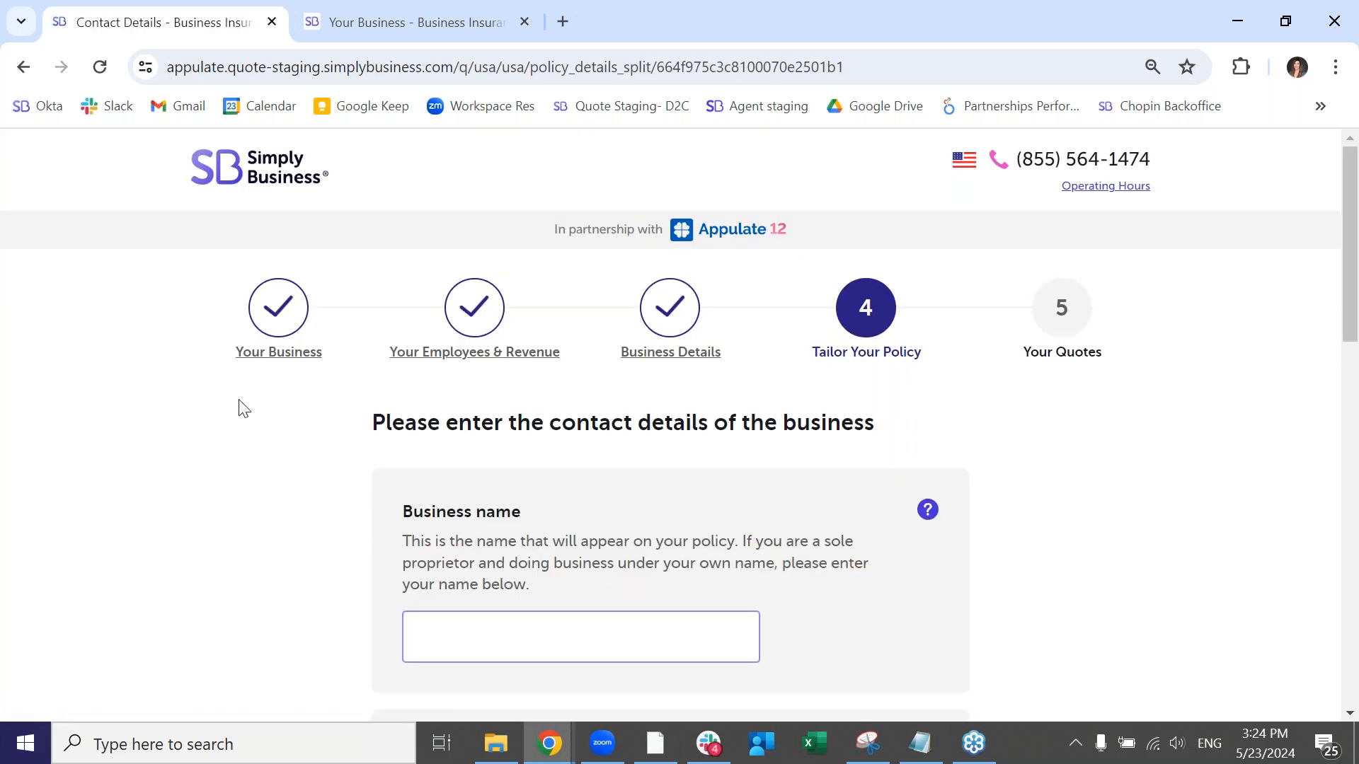
- Enter the client's business name and set the Georgia county to Fulton
scroll(373, 460, down, 1)
click(463, 539)
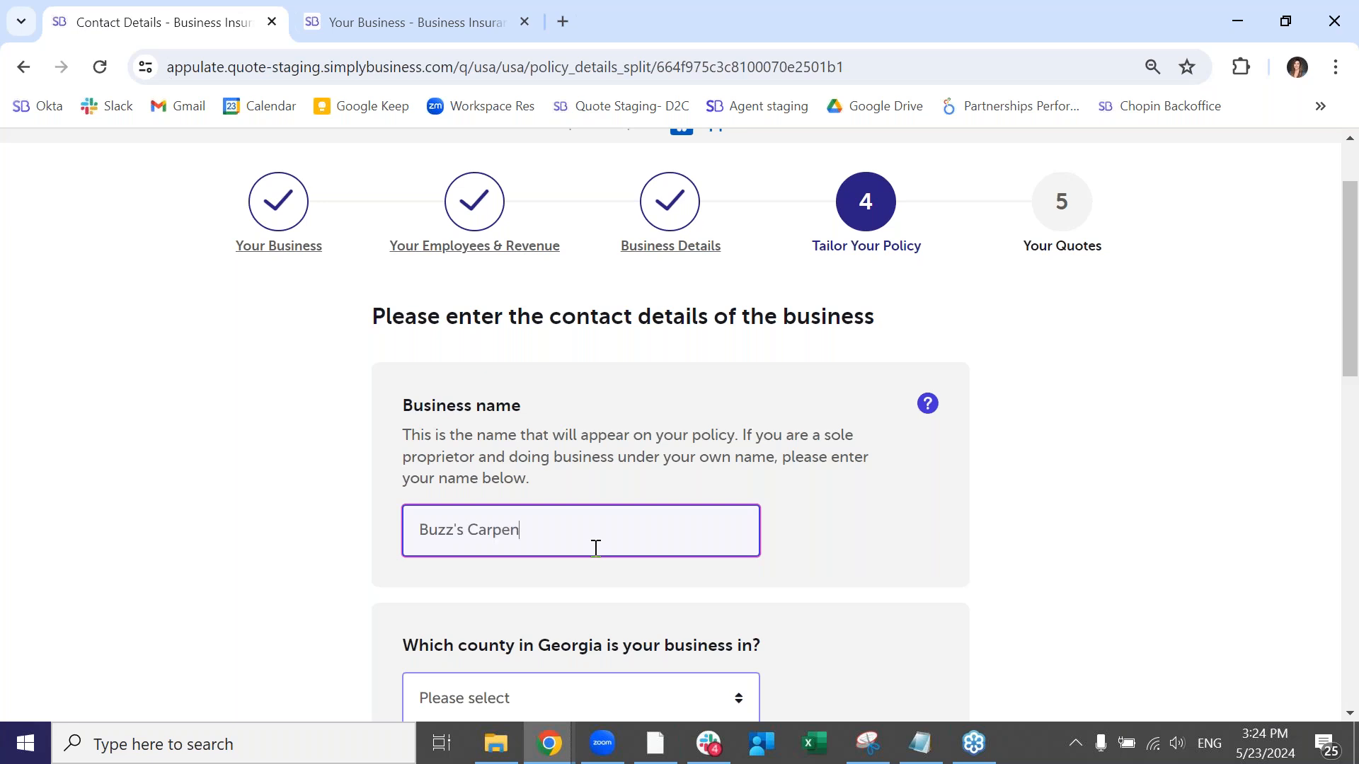
text(ss)
click(640, 591)
scroll(634, 608, down, 3)
click(558, 485)
click(504, 587)
key(Tab)
- Switch to manual address entry and fill in the business's zip code and street address
scroll(512, 610, down, 3)
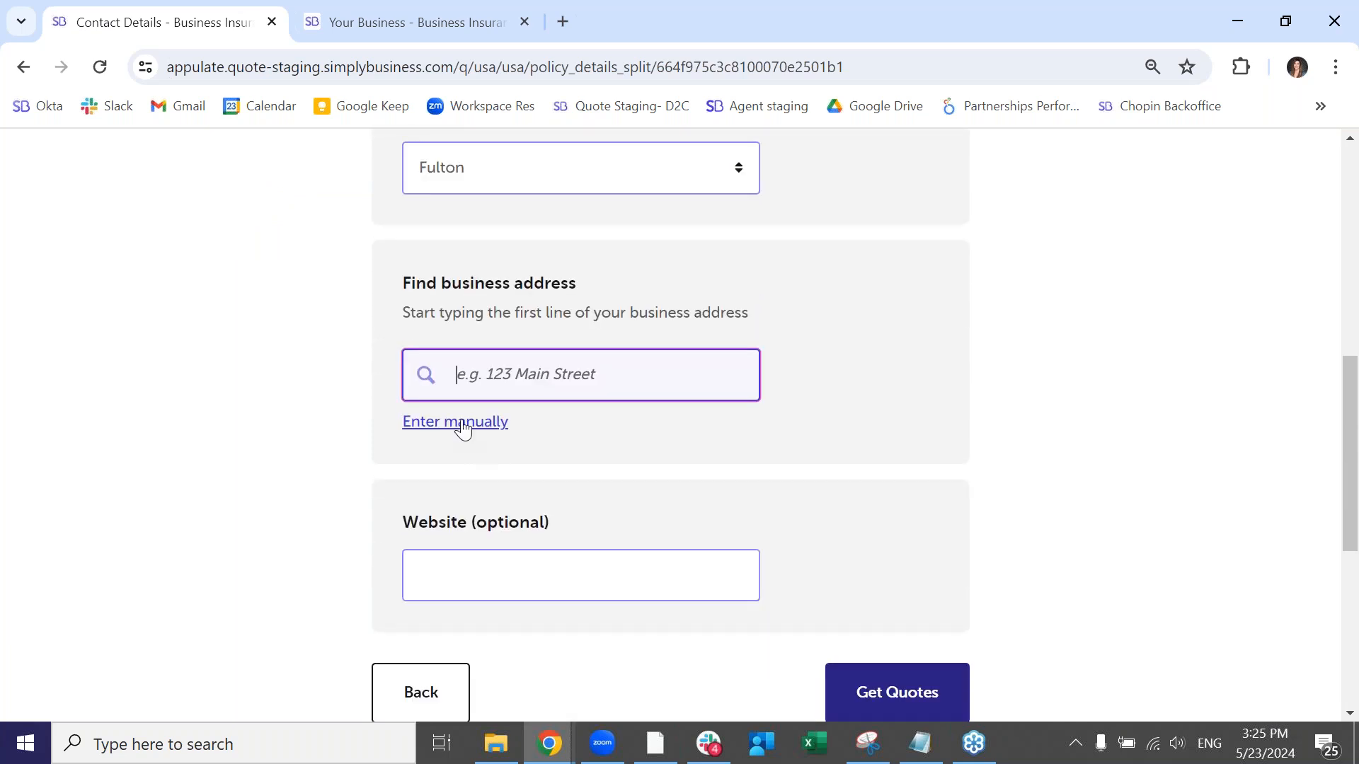
click(459, 424)
text(30328)
click(670, 434)
text(5)
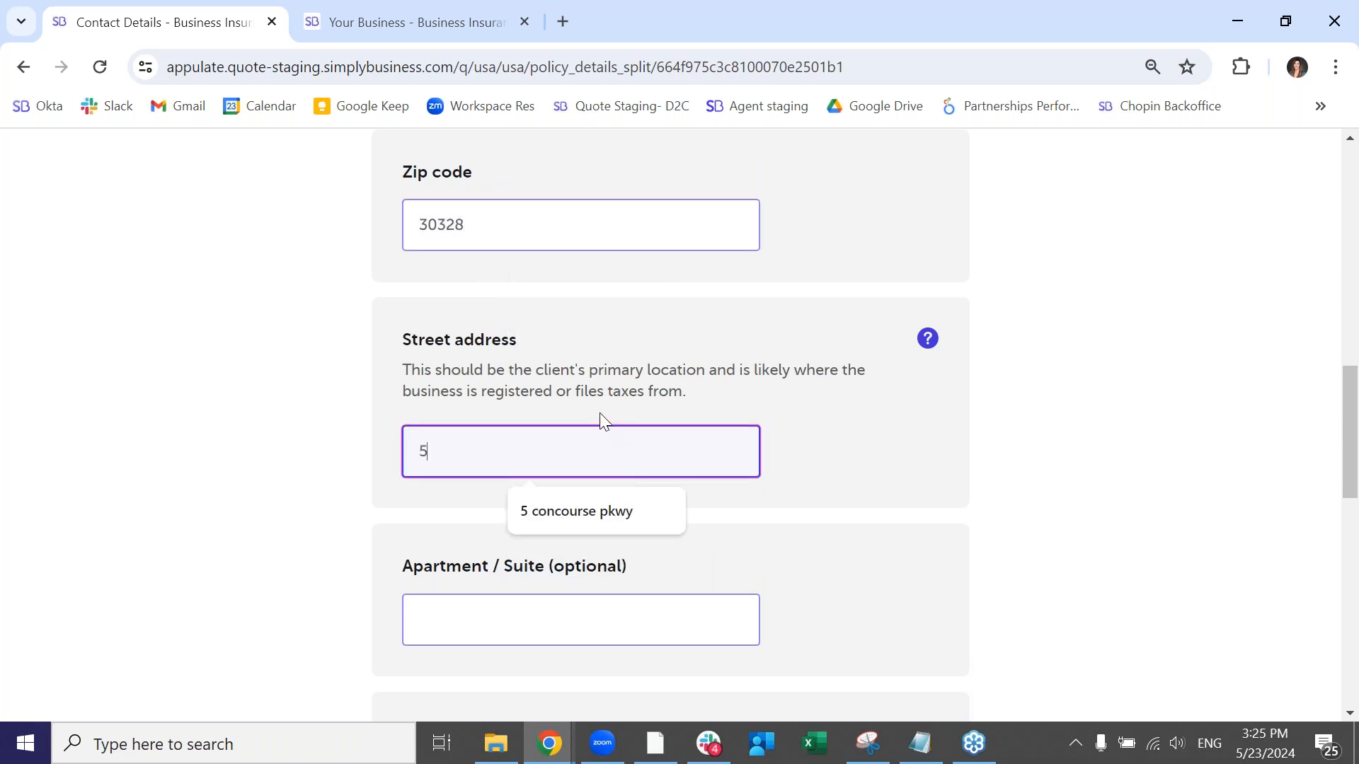
click(598, 506)
- Submit the business contact details to get the carpentry insurance quotes
scroll(874, 550, down, 4)
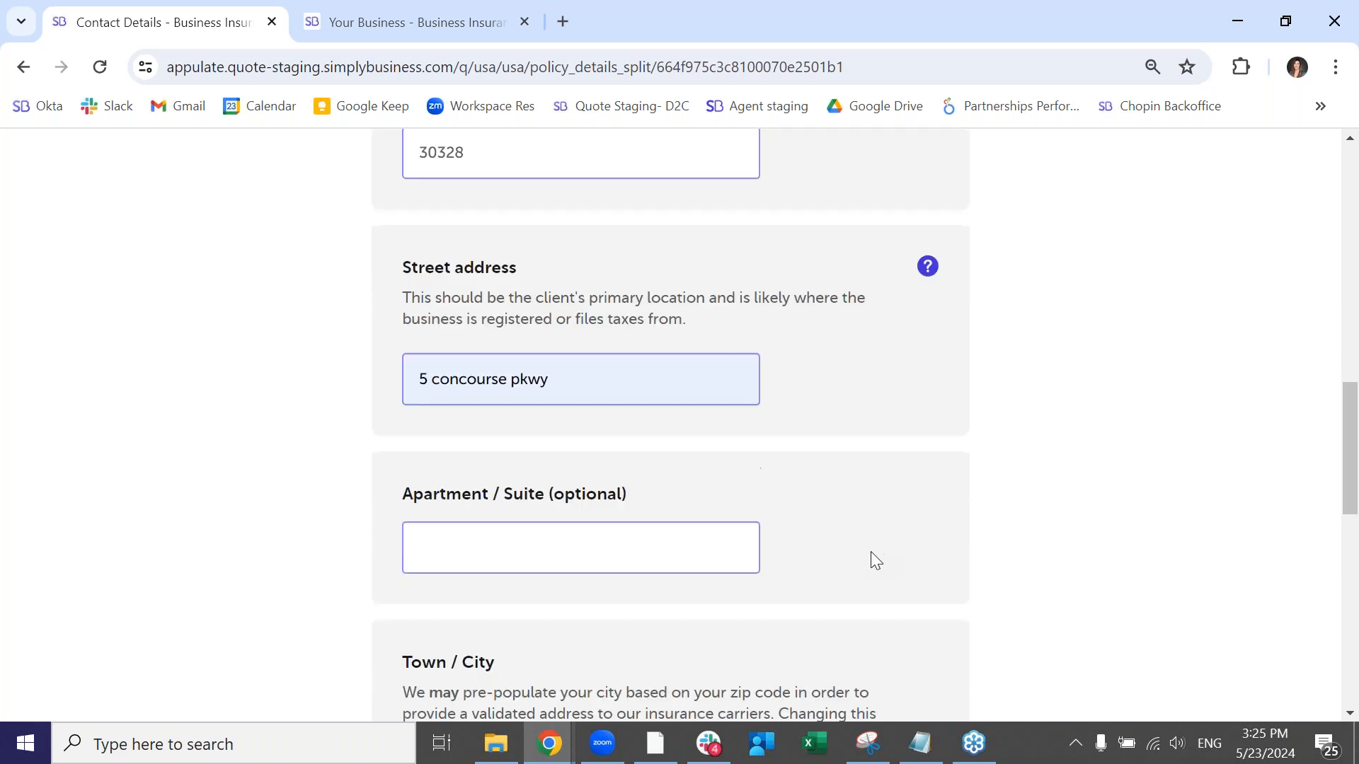
scroll(549, 571, down, 3)
click(859, 628)
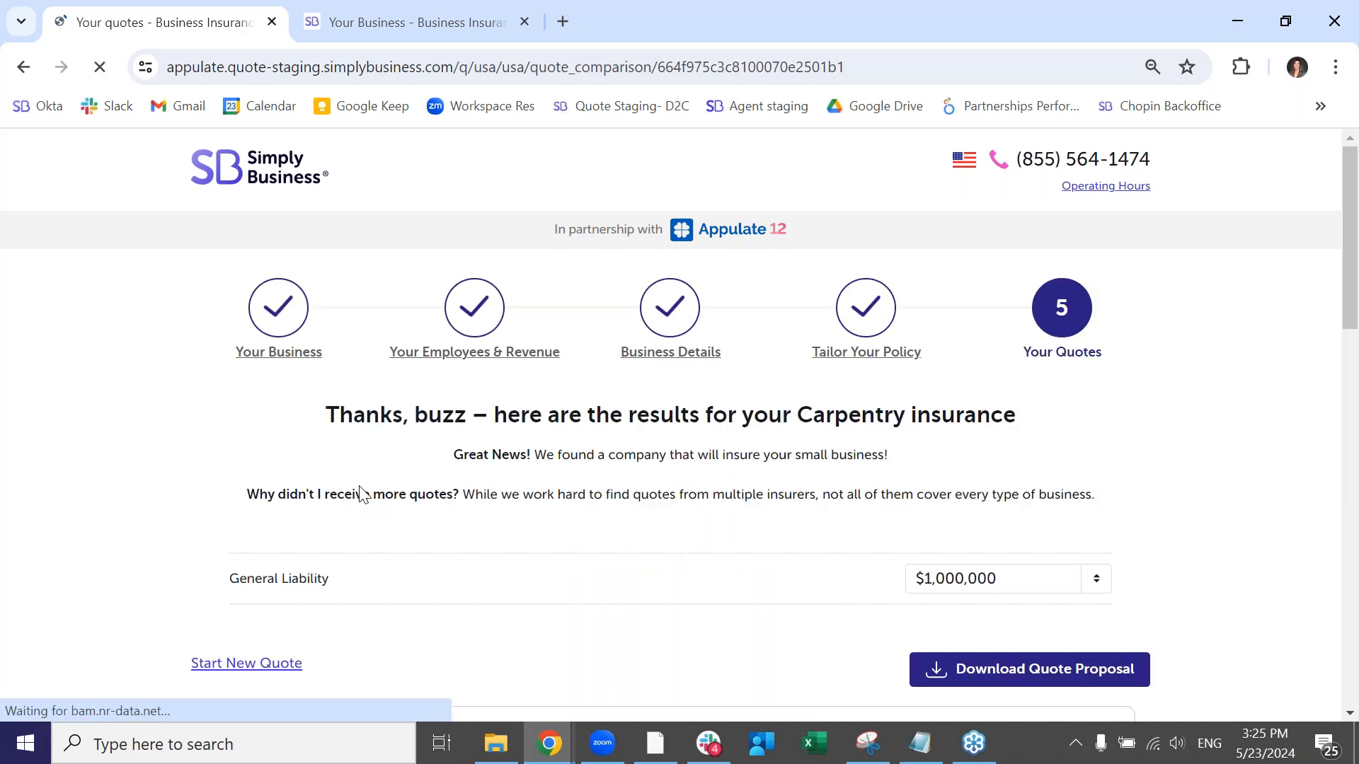
- Expand the deductibles of the Harborway Insurance General Liability quote and review its coverage information
scroll(516, 510, down, 5)
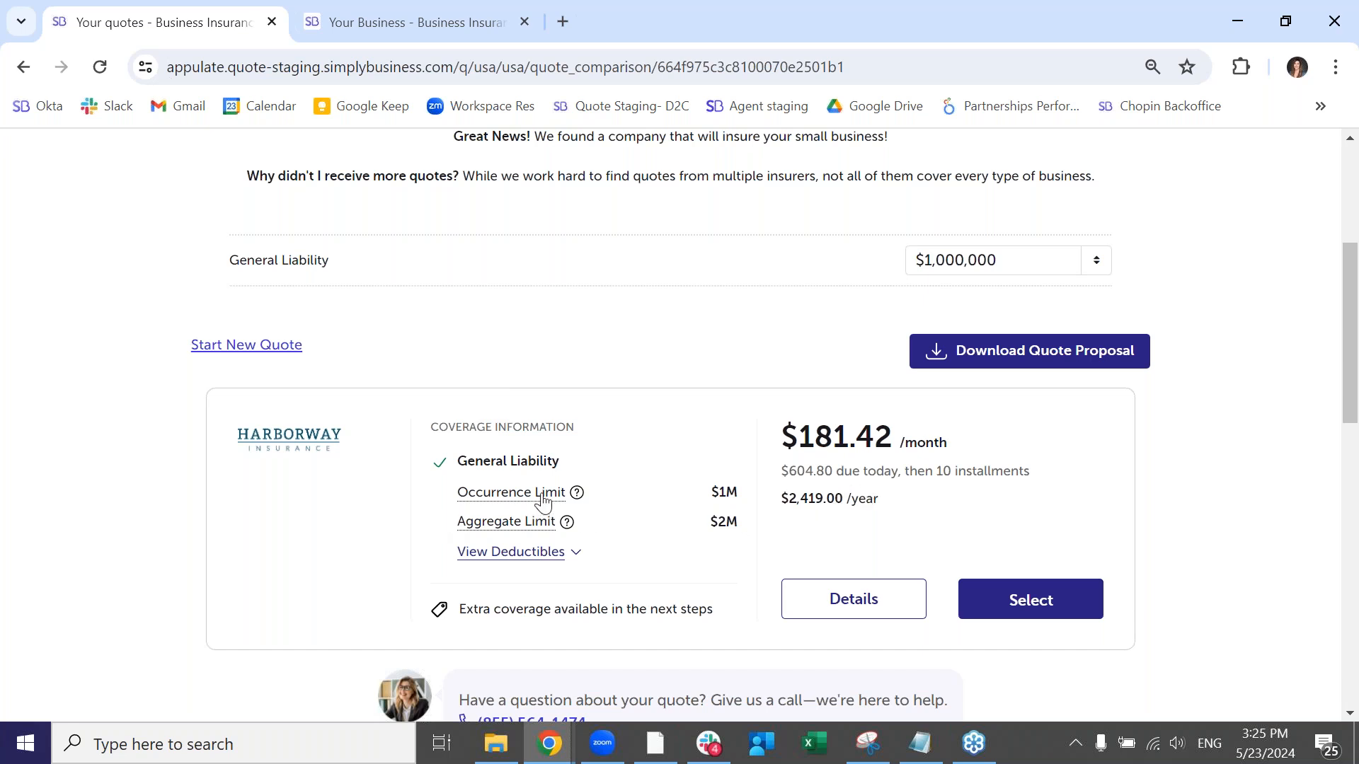
click(541, 550)
scroll(629, 524, down, 3)
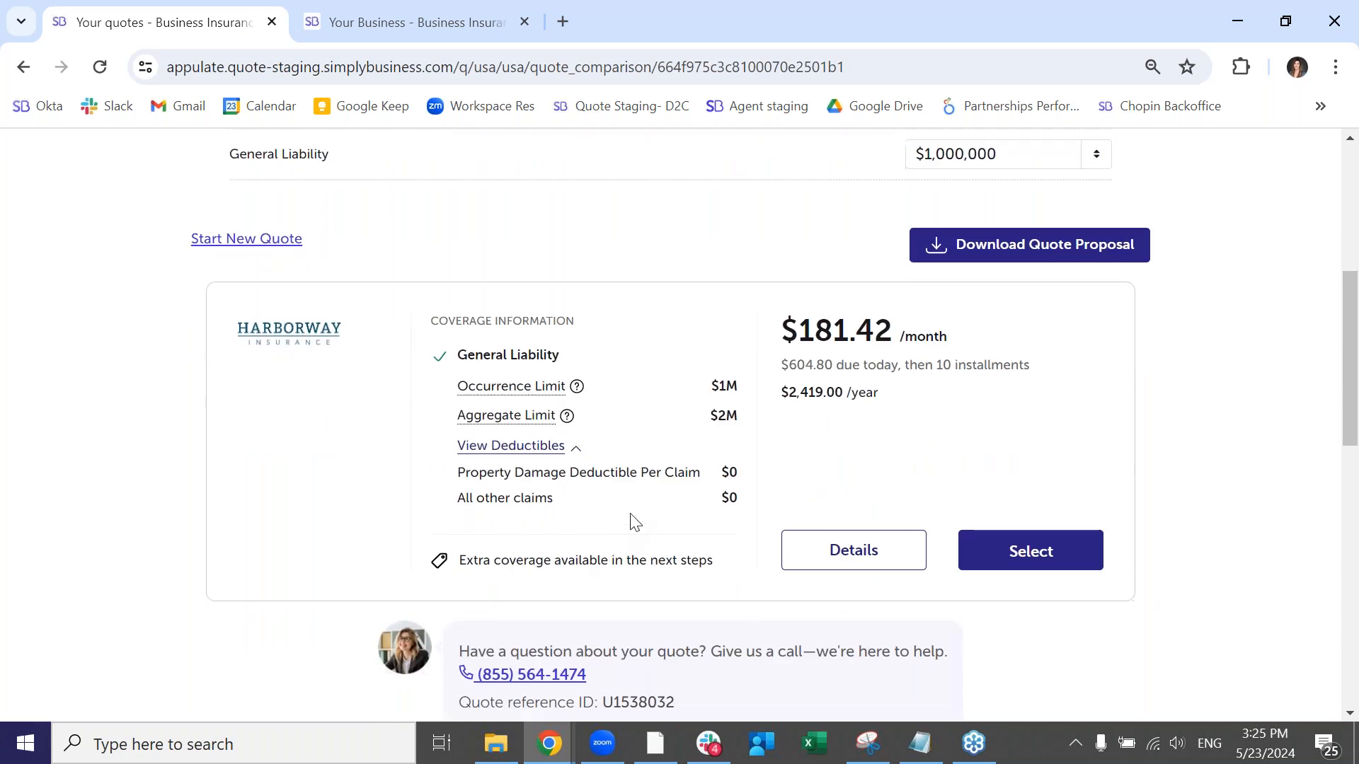
- Download the quote proposal and open the PDF to review its client details, coverage limits and total cost
scroll(629, 523, up, 1)
click(974, 263)
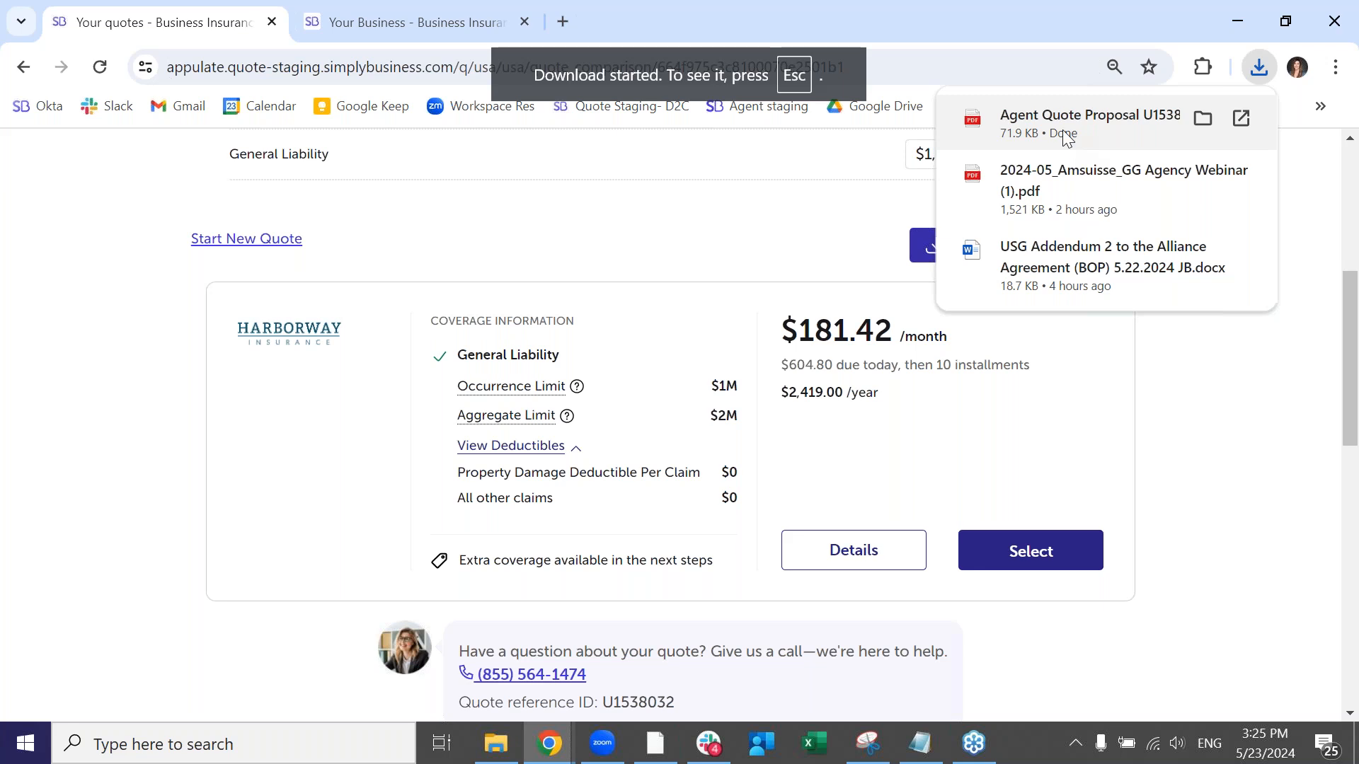
click(1075, 135)
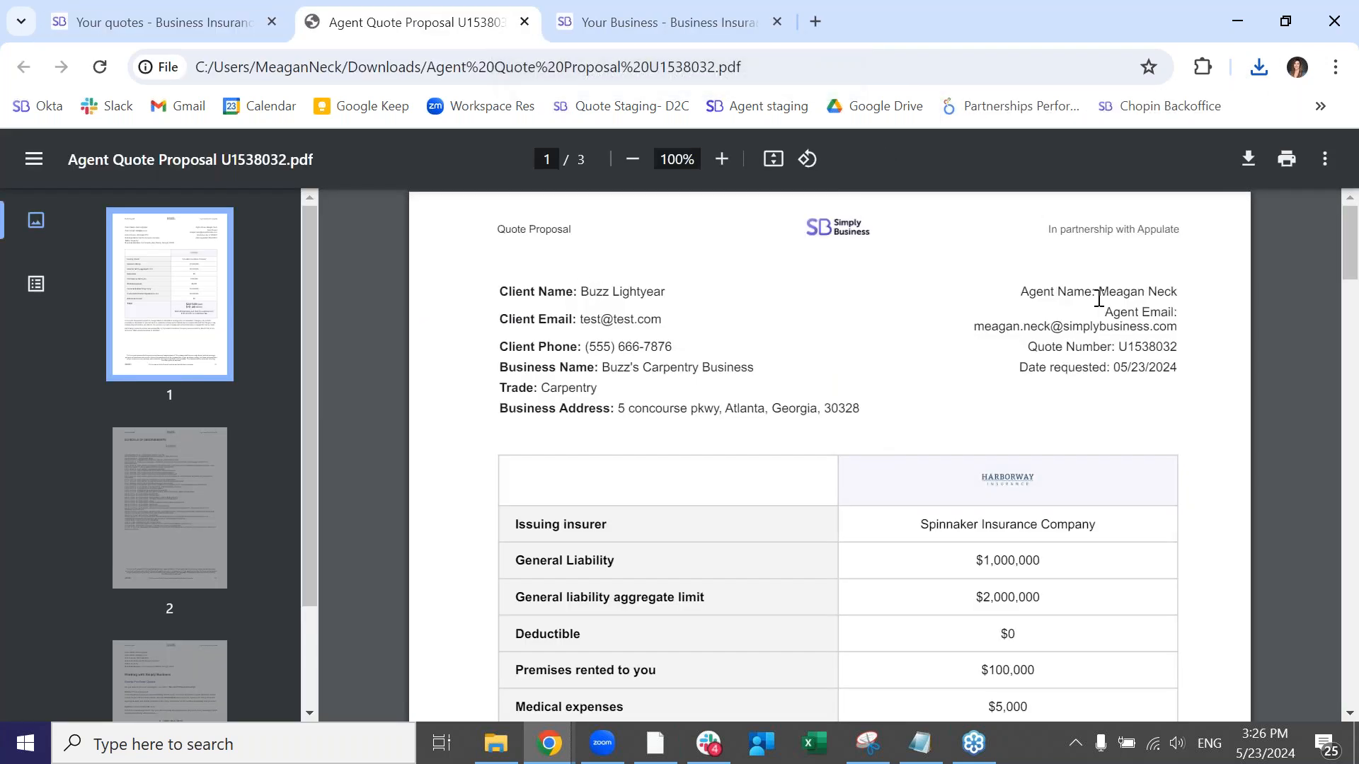
scroll(1090, 439, down, 6)
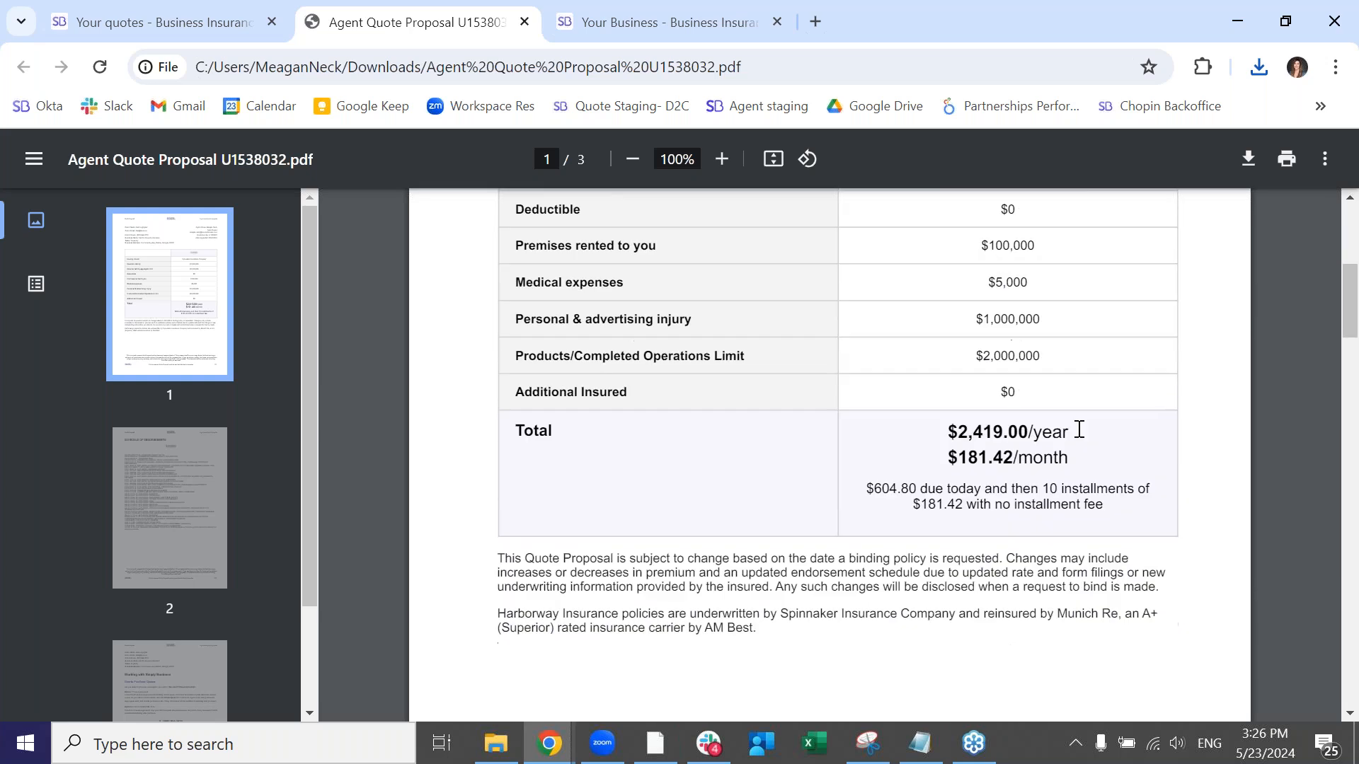
scroll(1077, 430, up, 3)
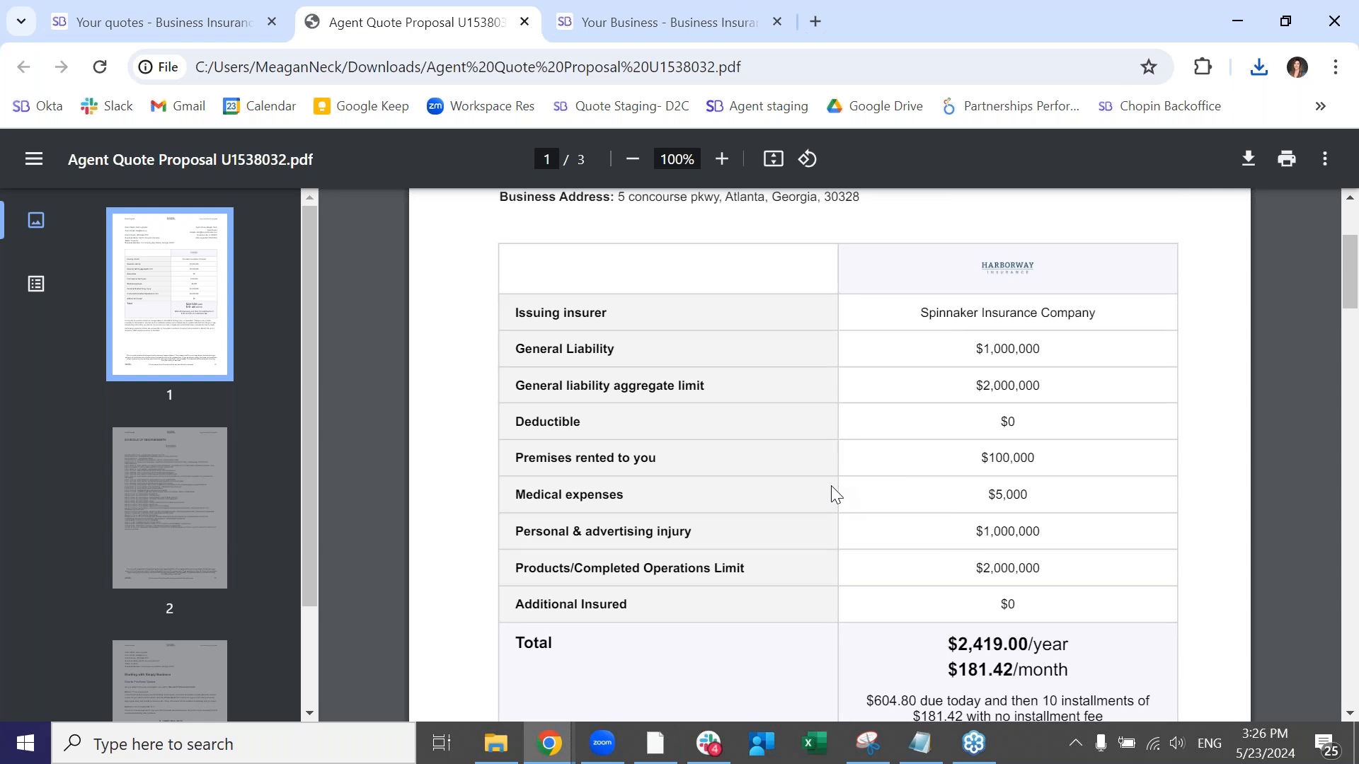
- Return to the quote results and select the Harborway Insurance General Liability quote
click(96, 23)
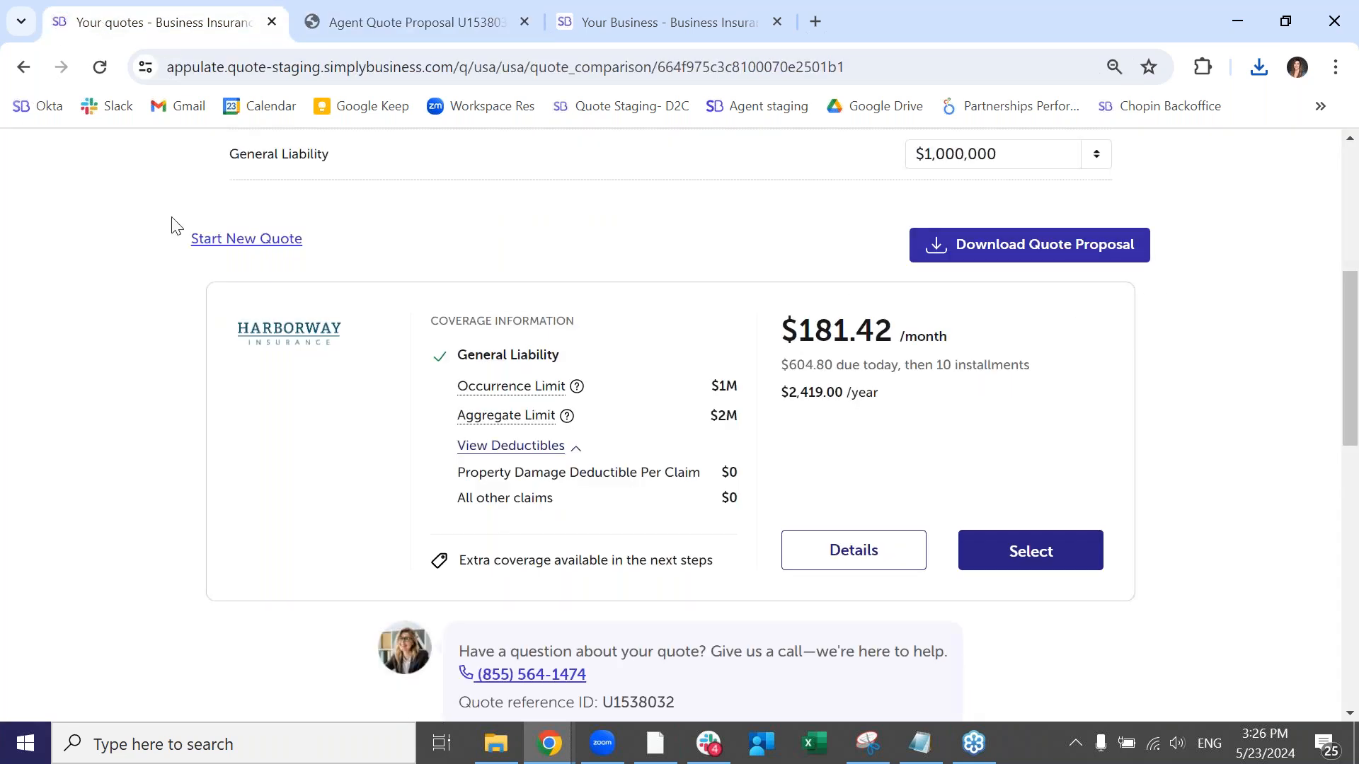
click(1015, 561)
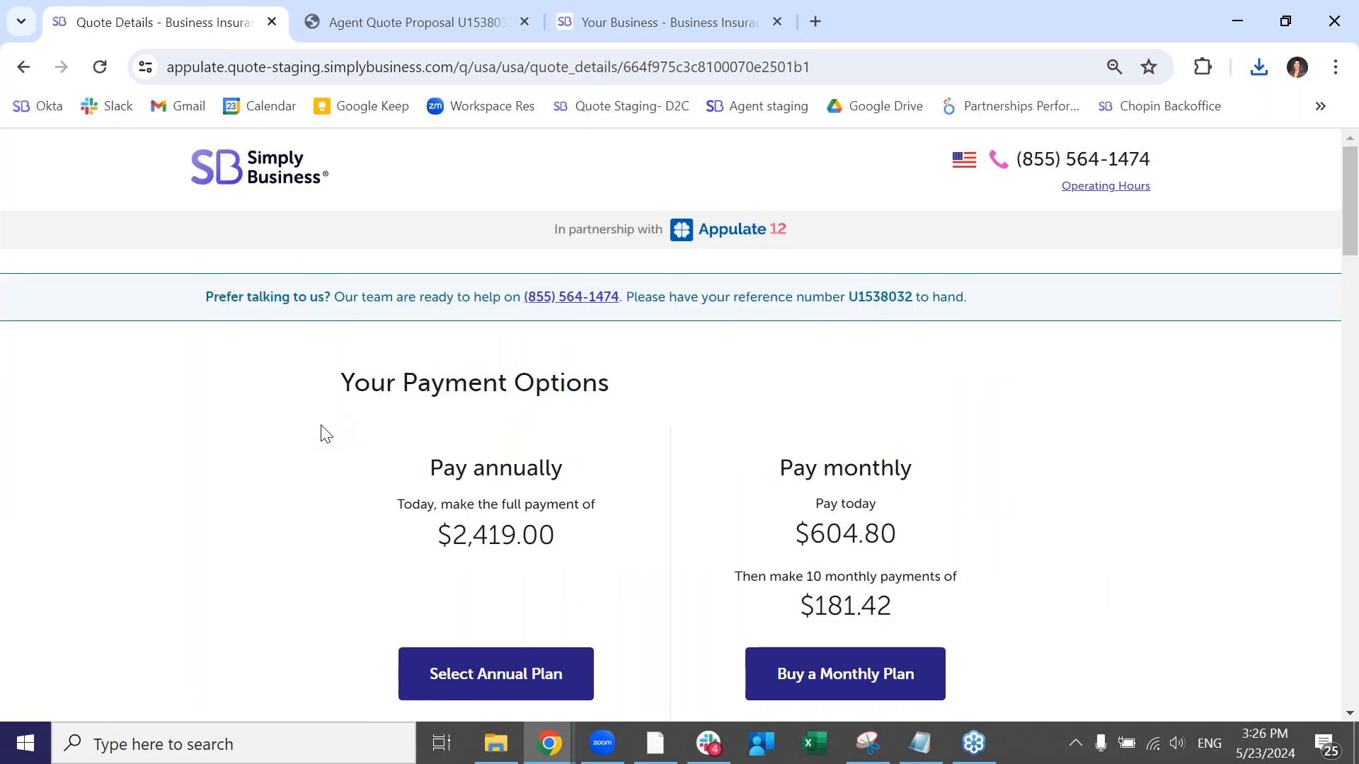
- Choose the annual payment plan and continue without adding the Contractors' Errors And Omissions Insurance
scroll(321, 431, down, 1)
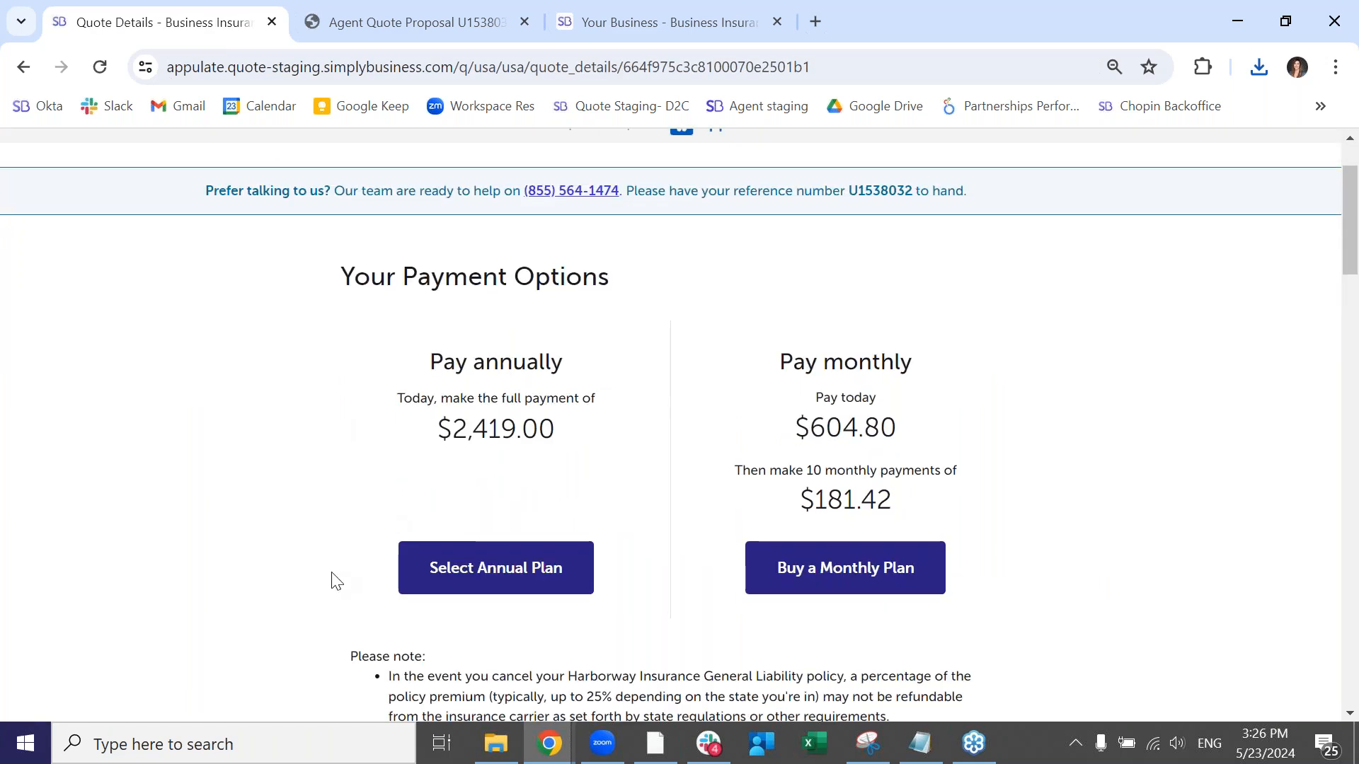
scroll(334, 580, down, 1)
click(476, 481)
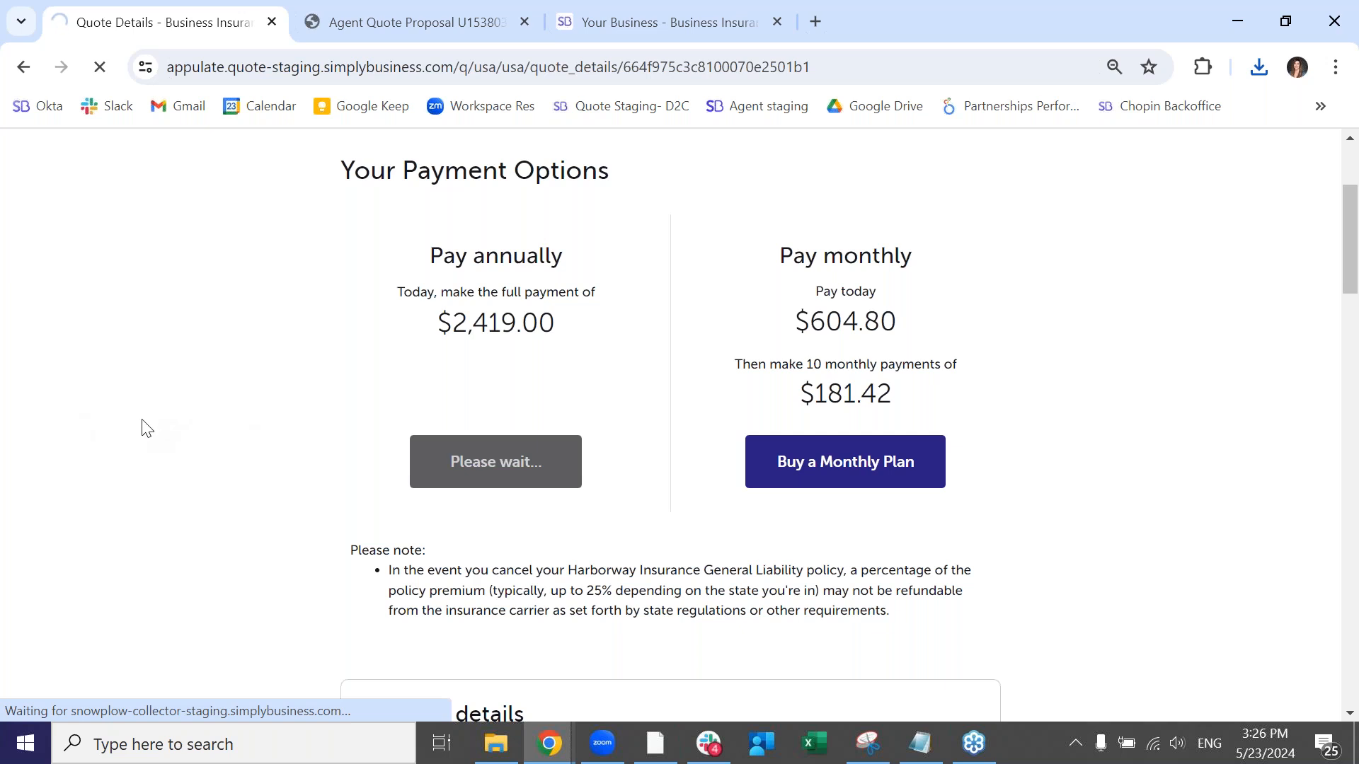
scroll(141, 428, down, 1)
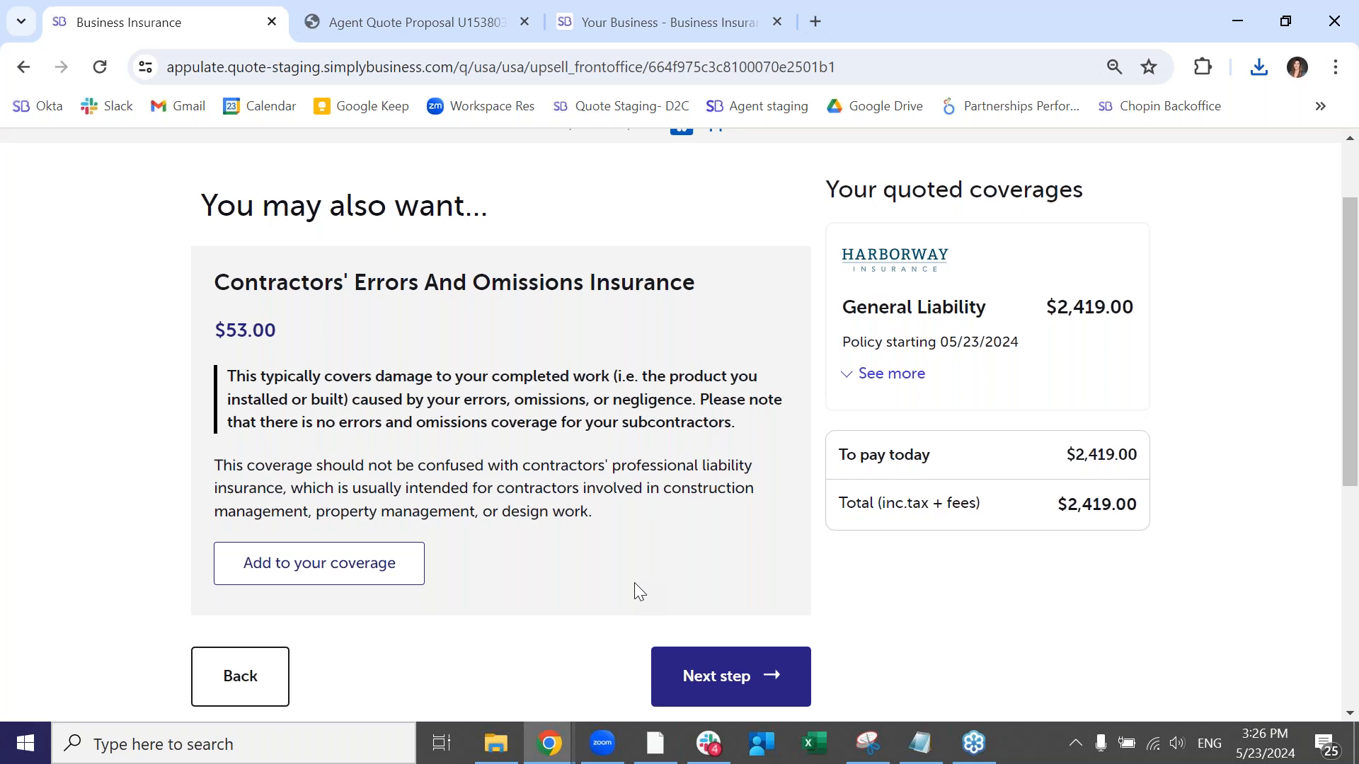
click(719, 674)
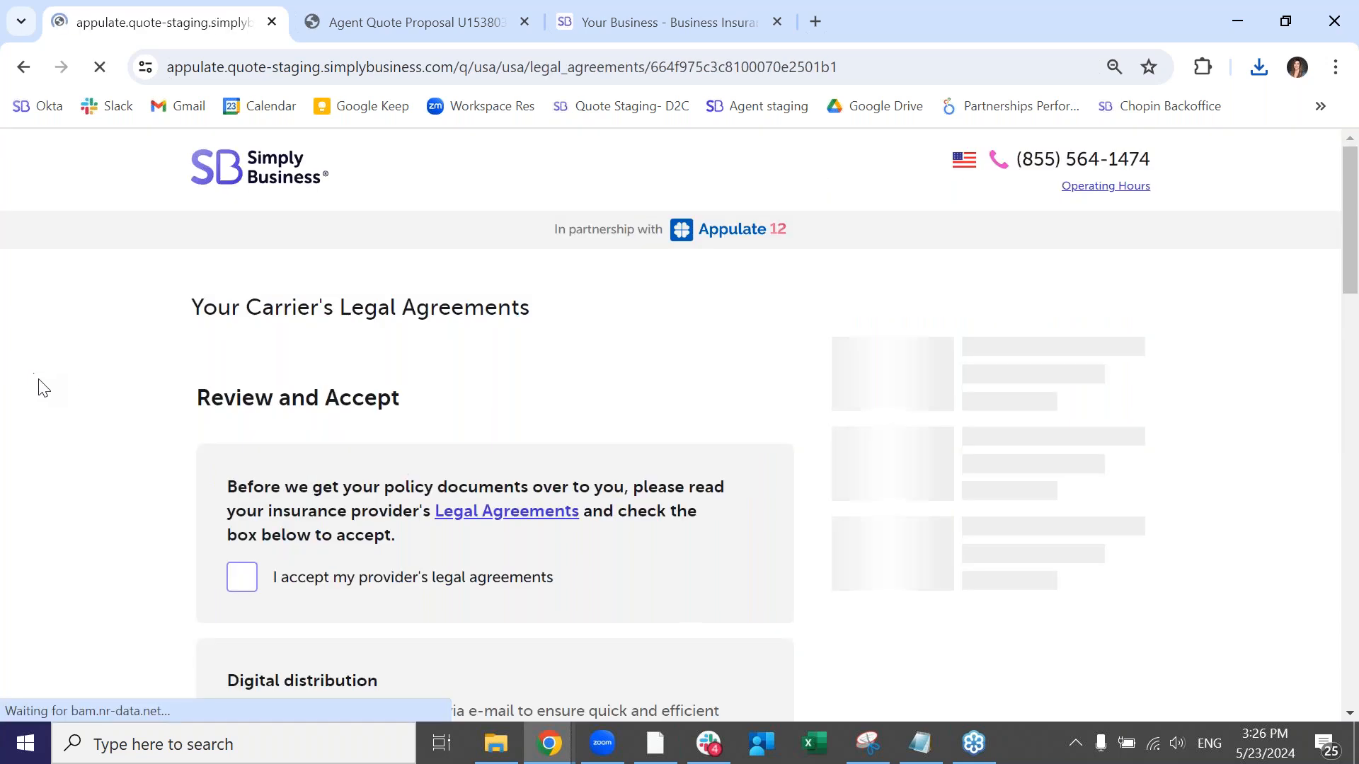
- Accept the provider's legal agreements, digital distribution, binding agreement, fraud warning and producer agreement, and continue to the coverage review
click(251, 484)
scroll(349, 525, down, 5)
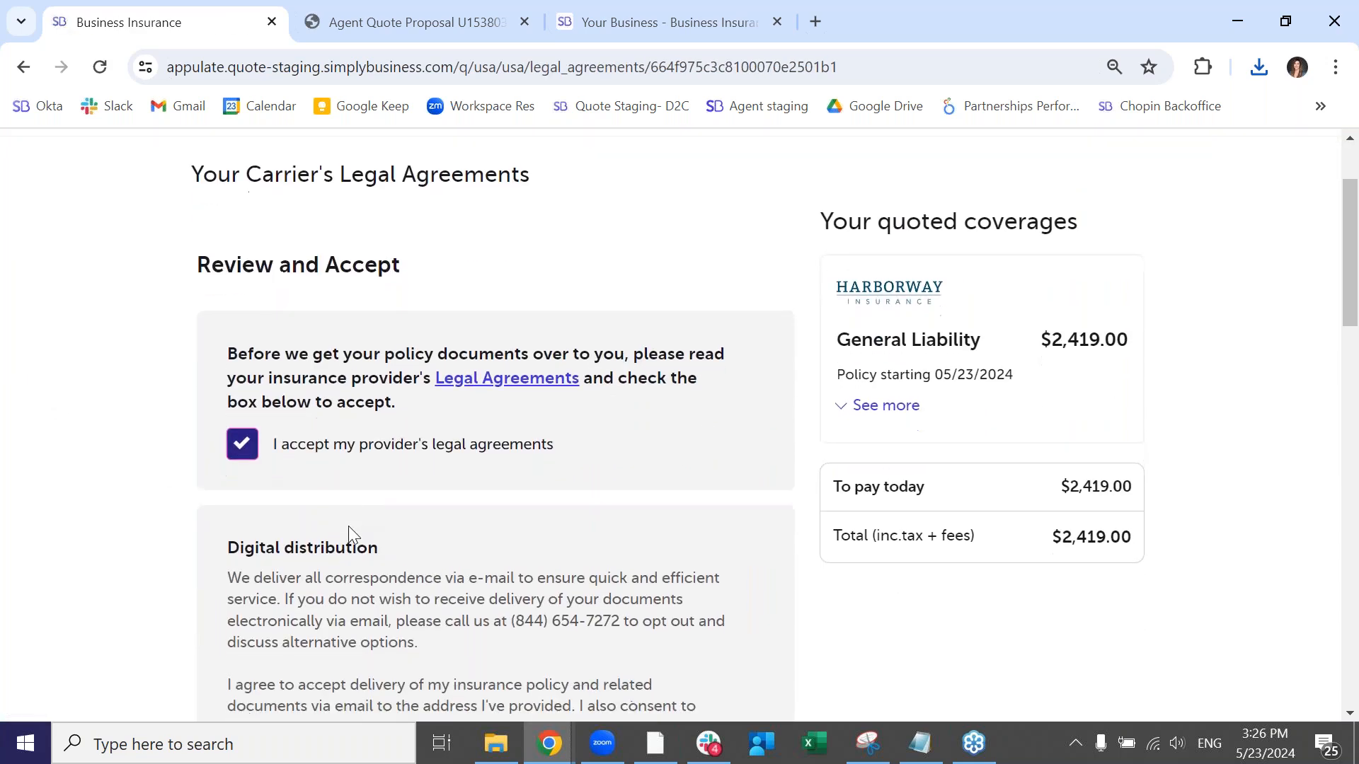
click(241, 489)
scroll(299, 565, down, 3)
click(243, 504)
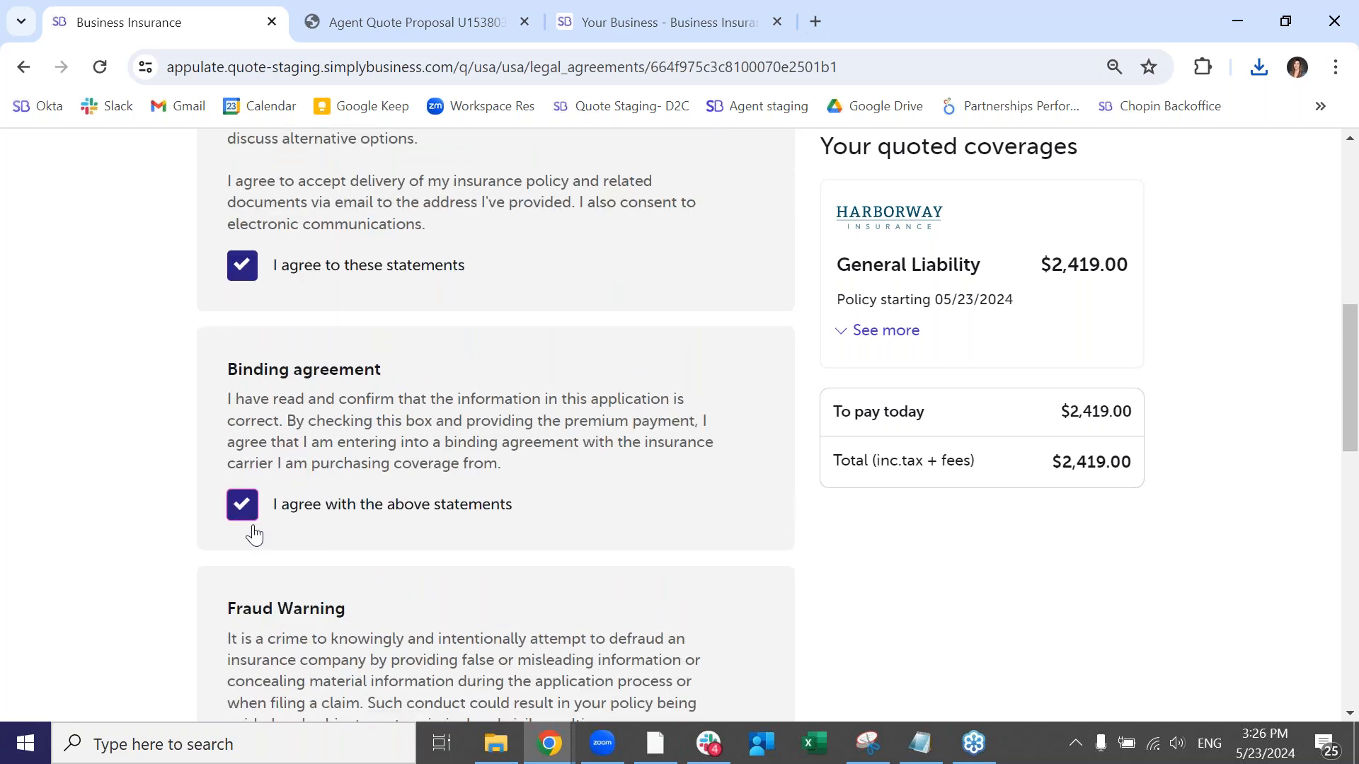
scroll(255, 534, down, 3)
click(256, 562)
scroll(470, 606, down, 6)
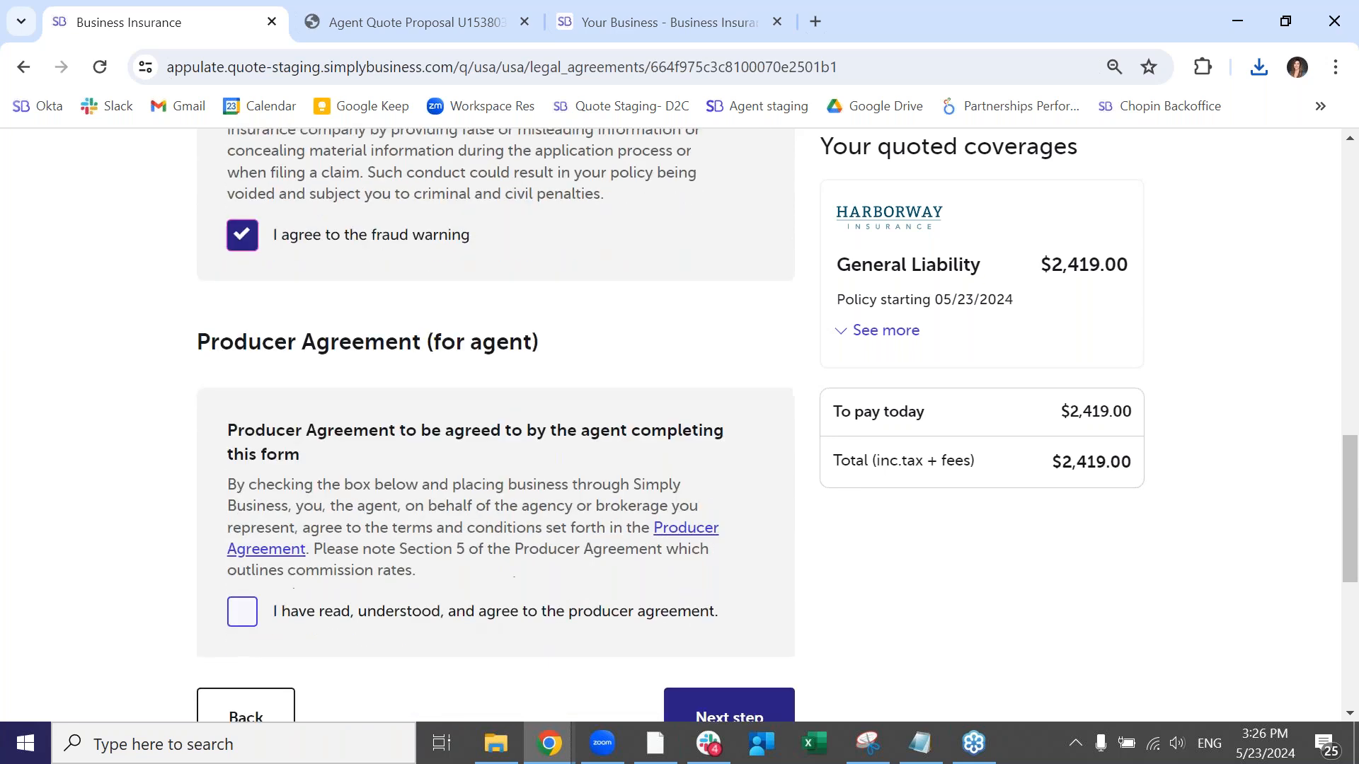
click(315, 517)
click(678, 614)
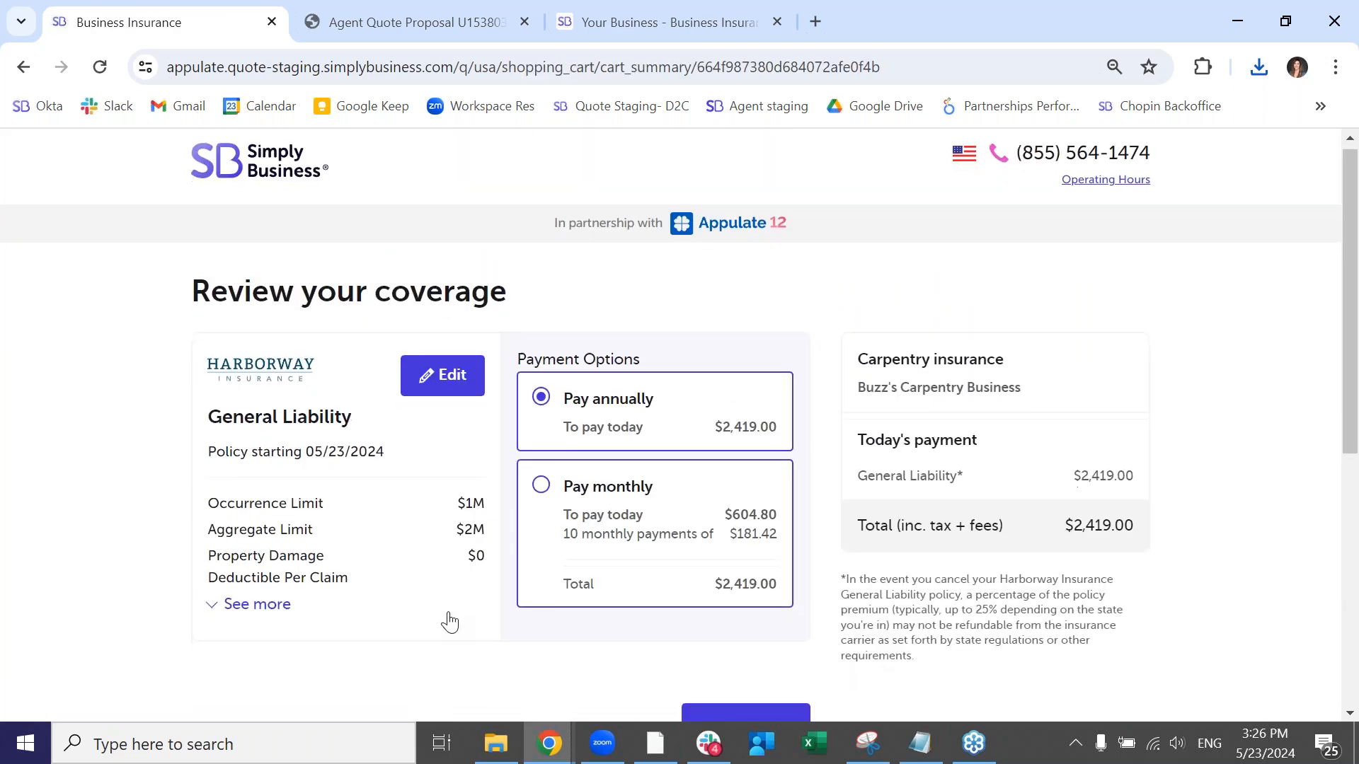
- Proceed to checkout for the General Liability policy, keeping the annual payment option
scroll(450, 623, down, 1)
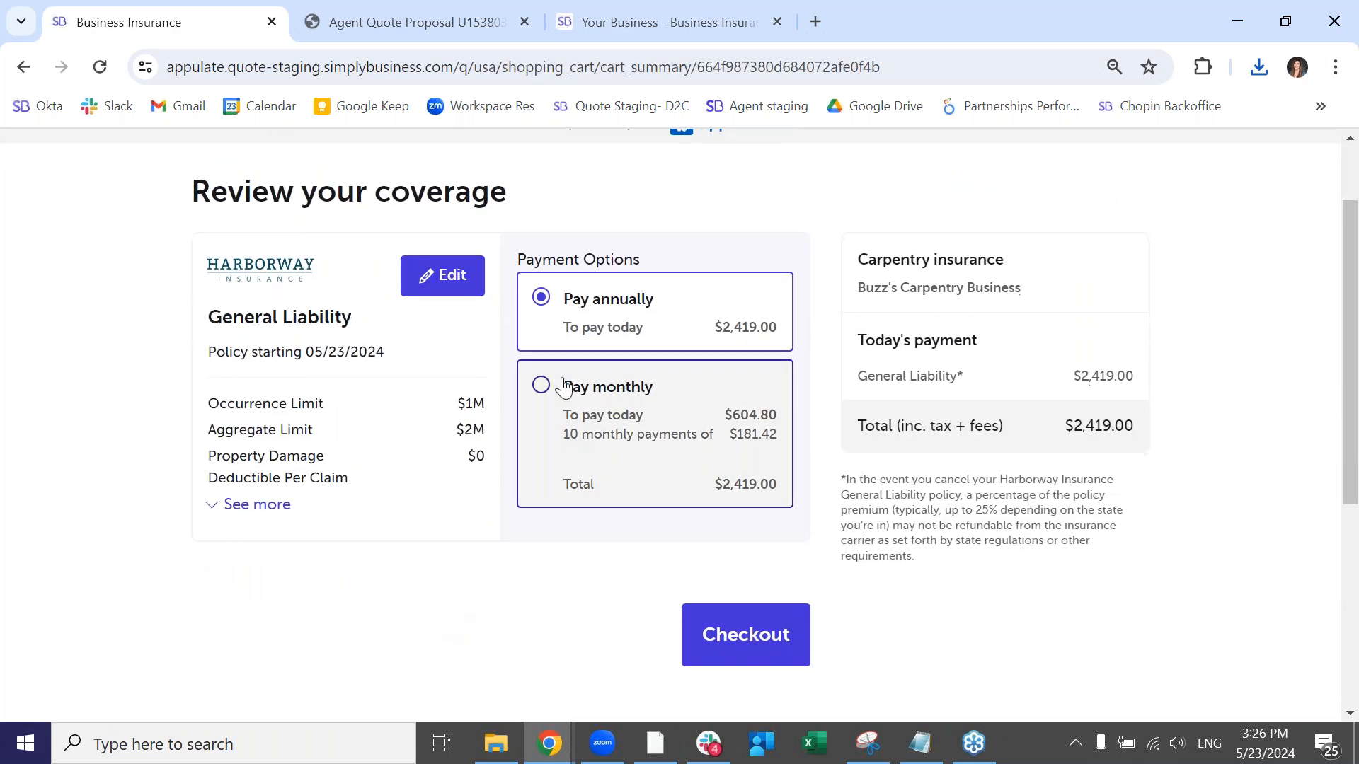
click(776, 629)
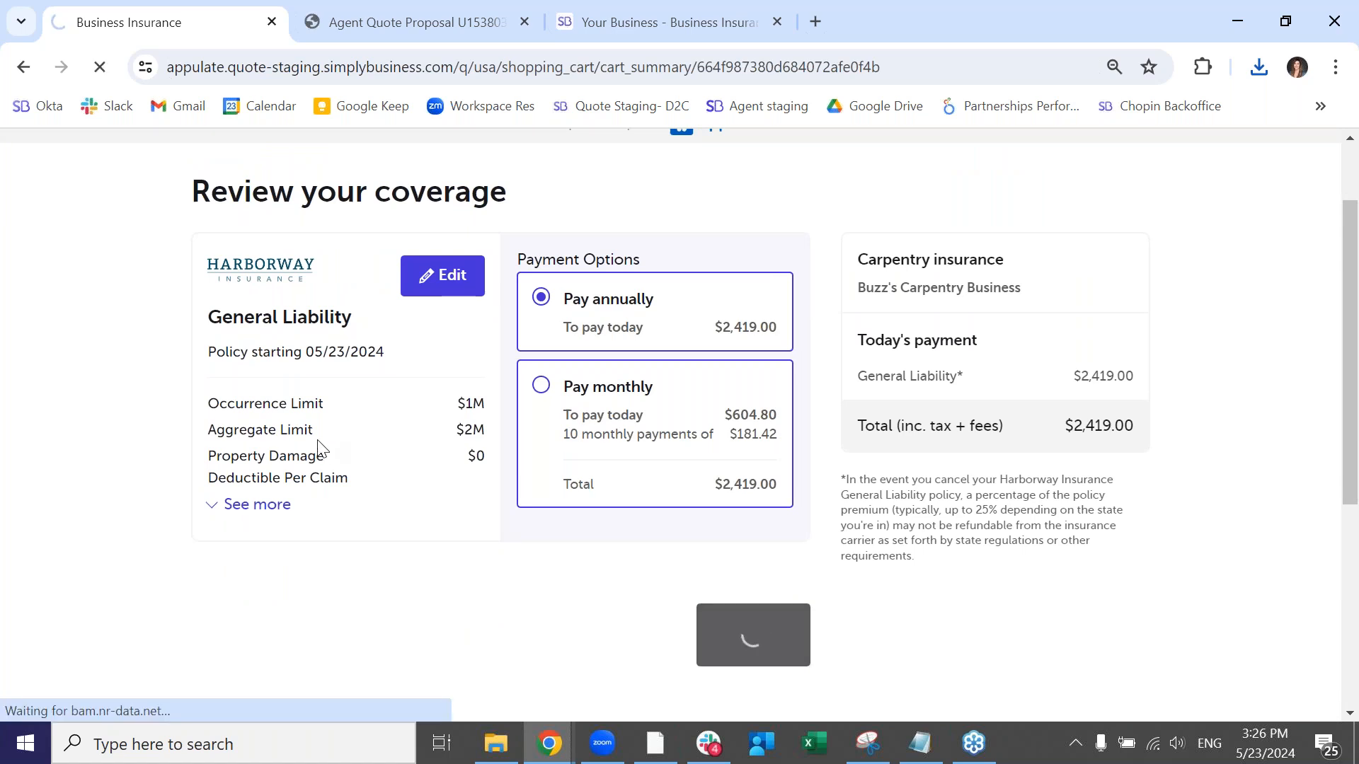